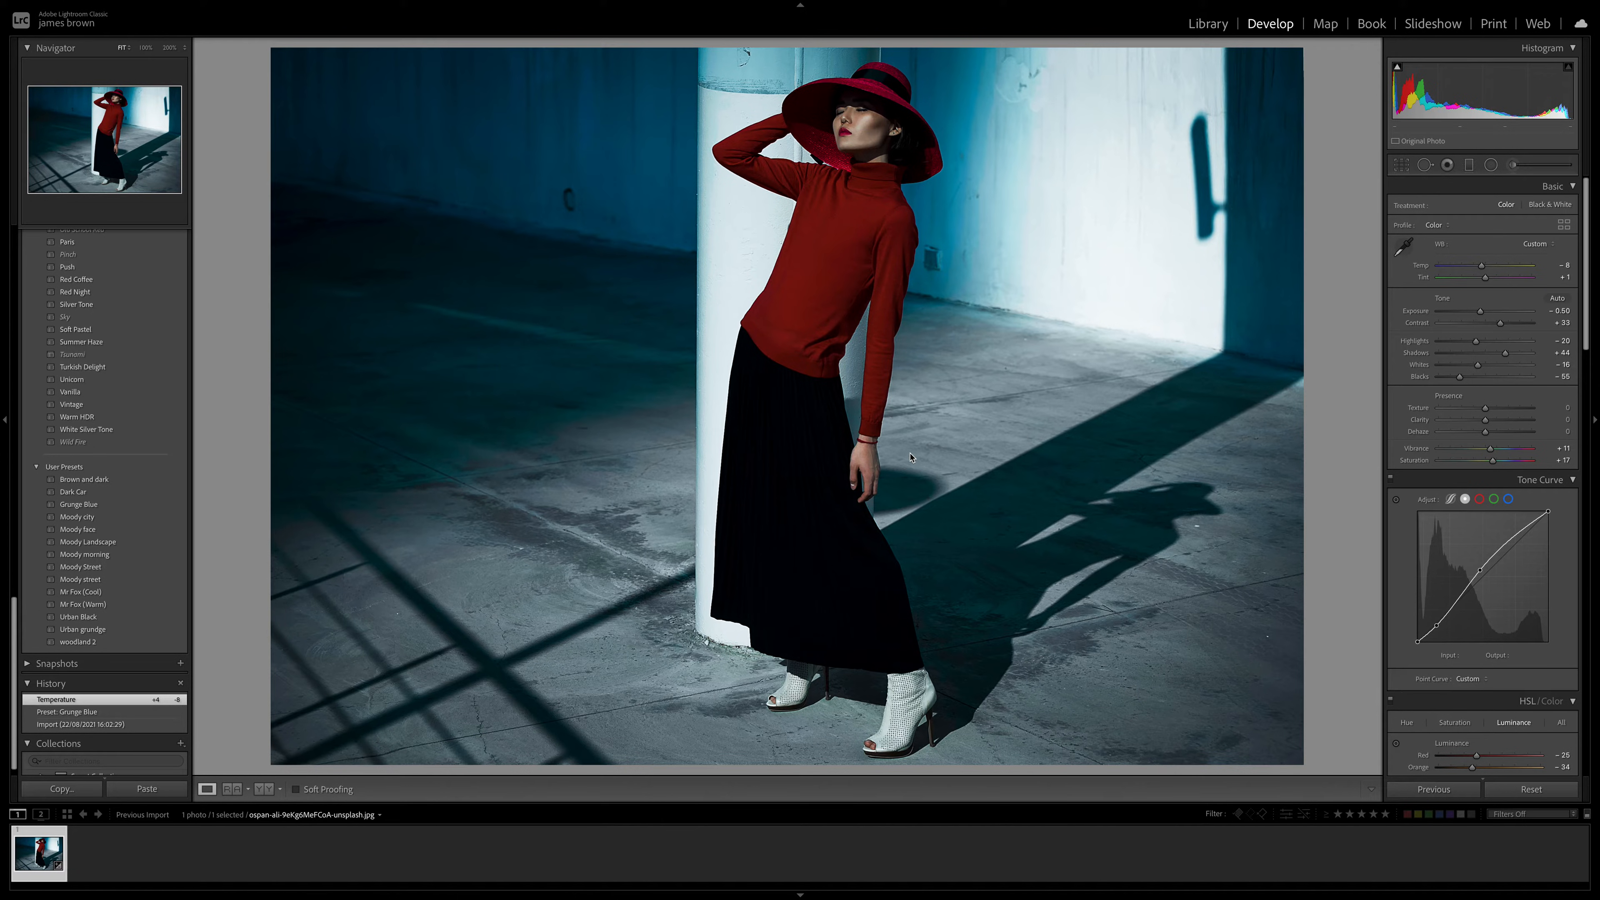
# - Compare the edited photo with its original, reset all of its develop adjustments, and widen the adjustment panel
pyautogui.press('y')
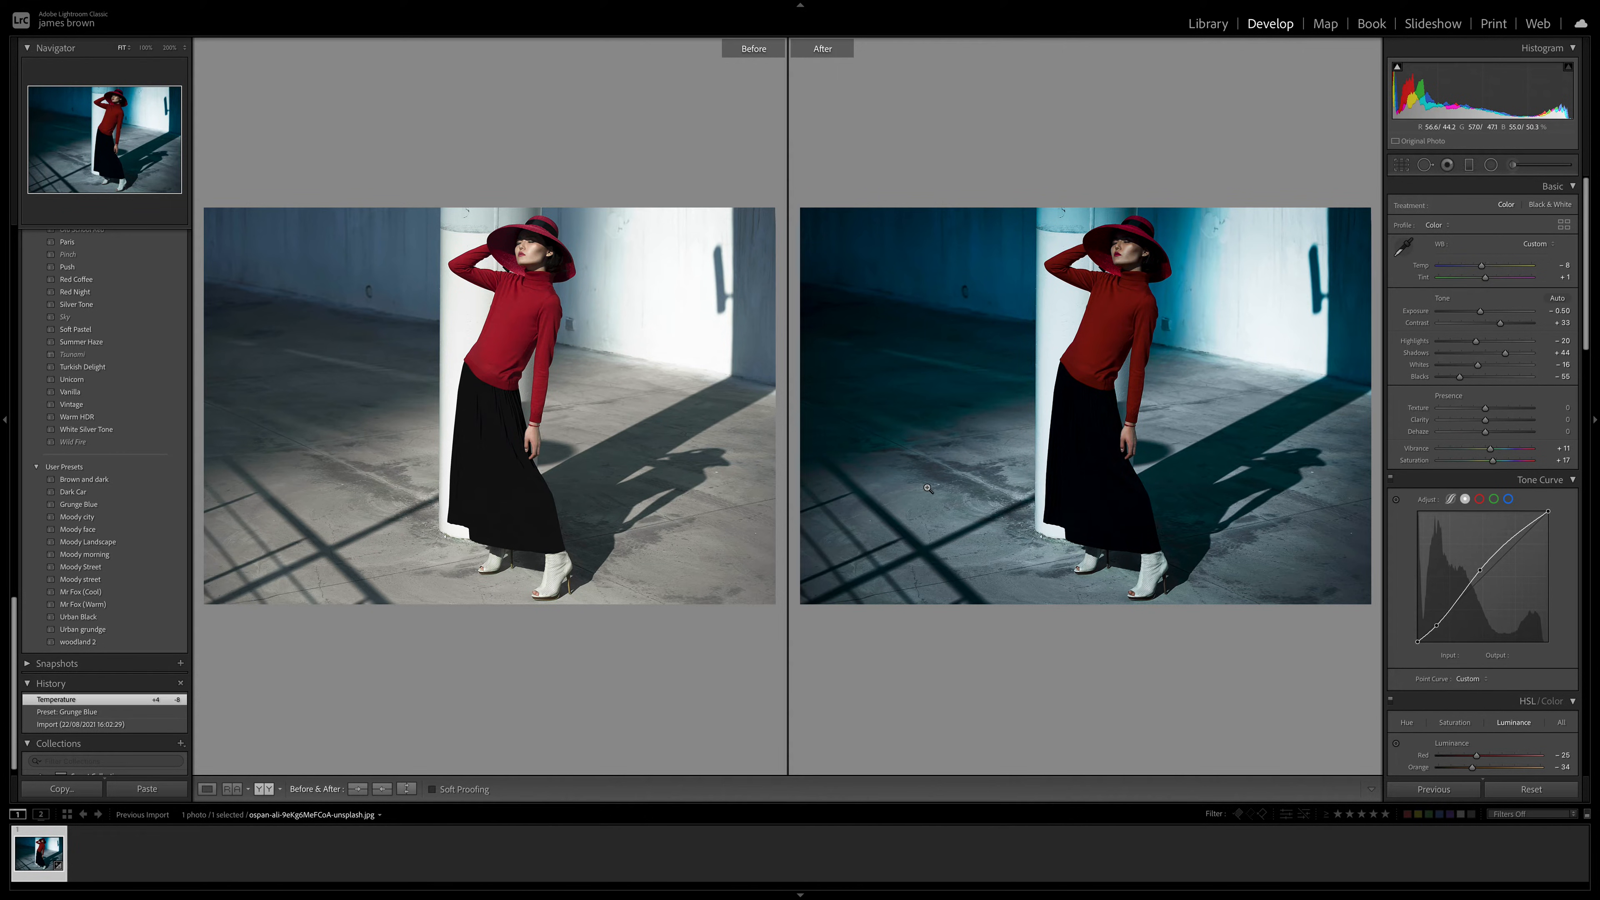
pyautogui.press('y')
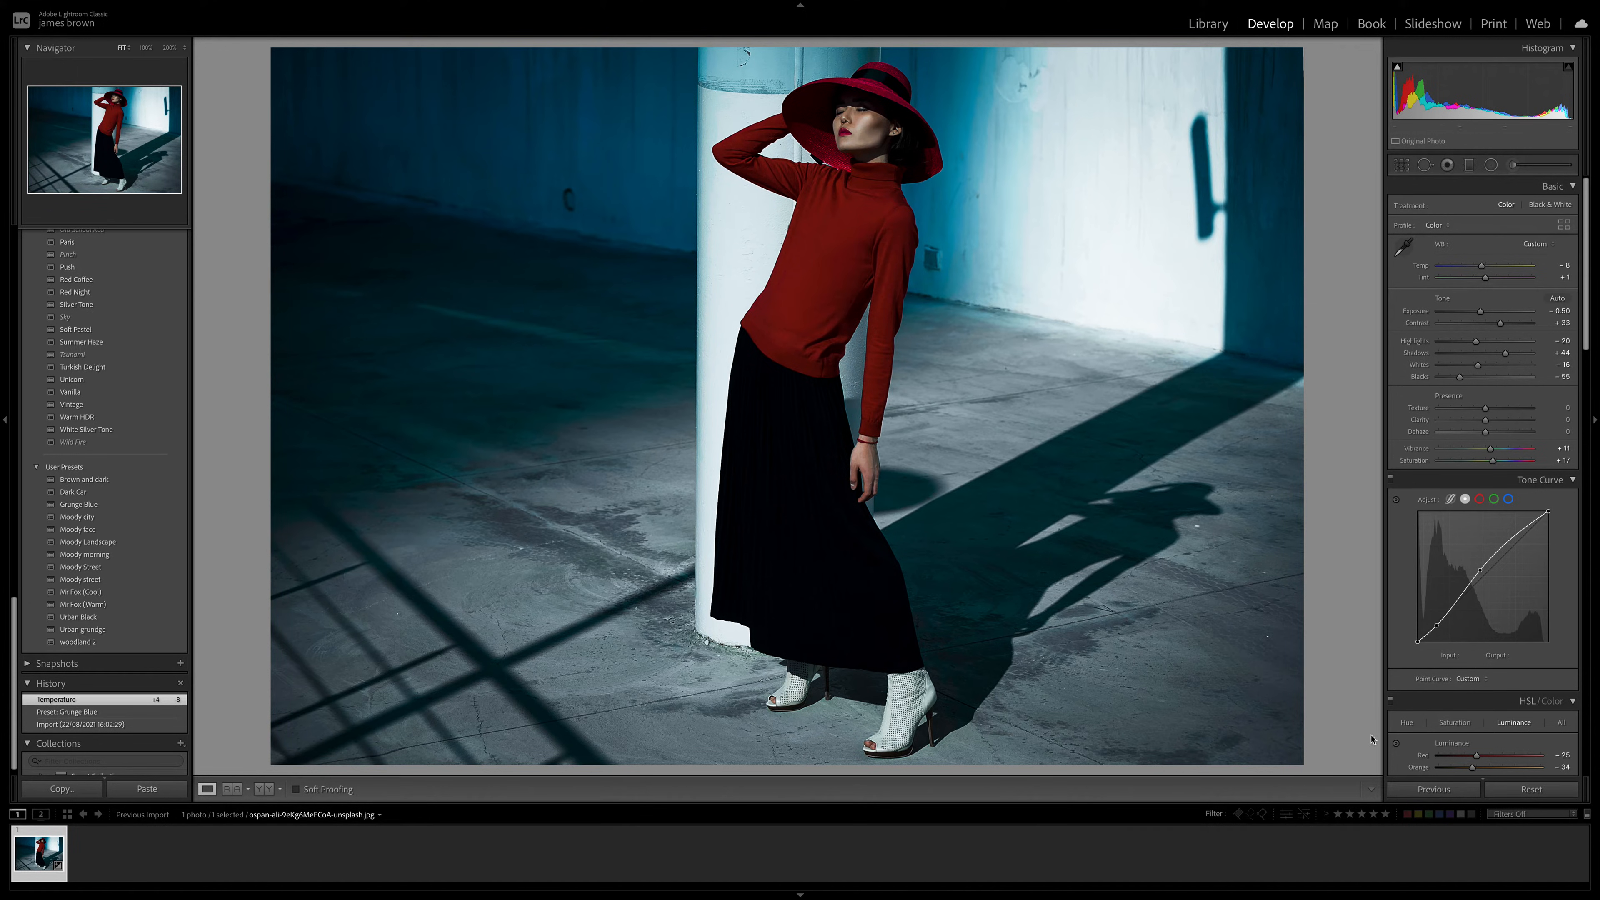
pyautogui.click(1531, 790)
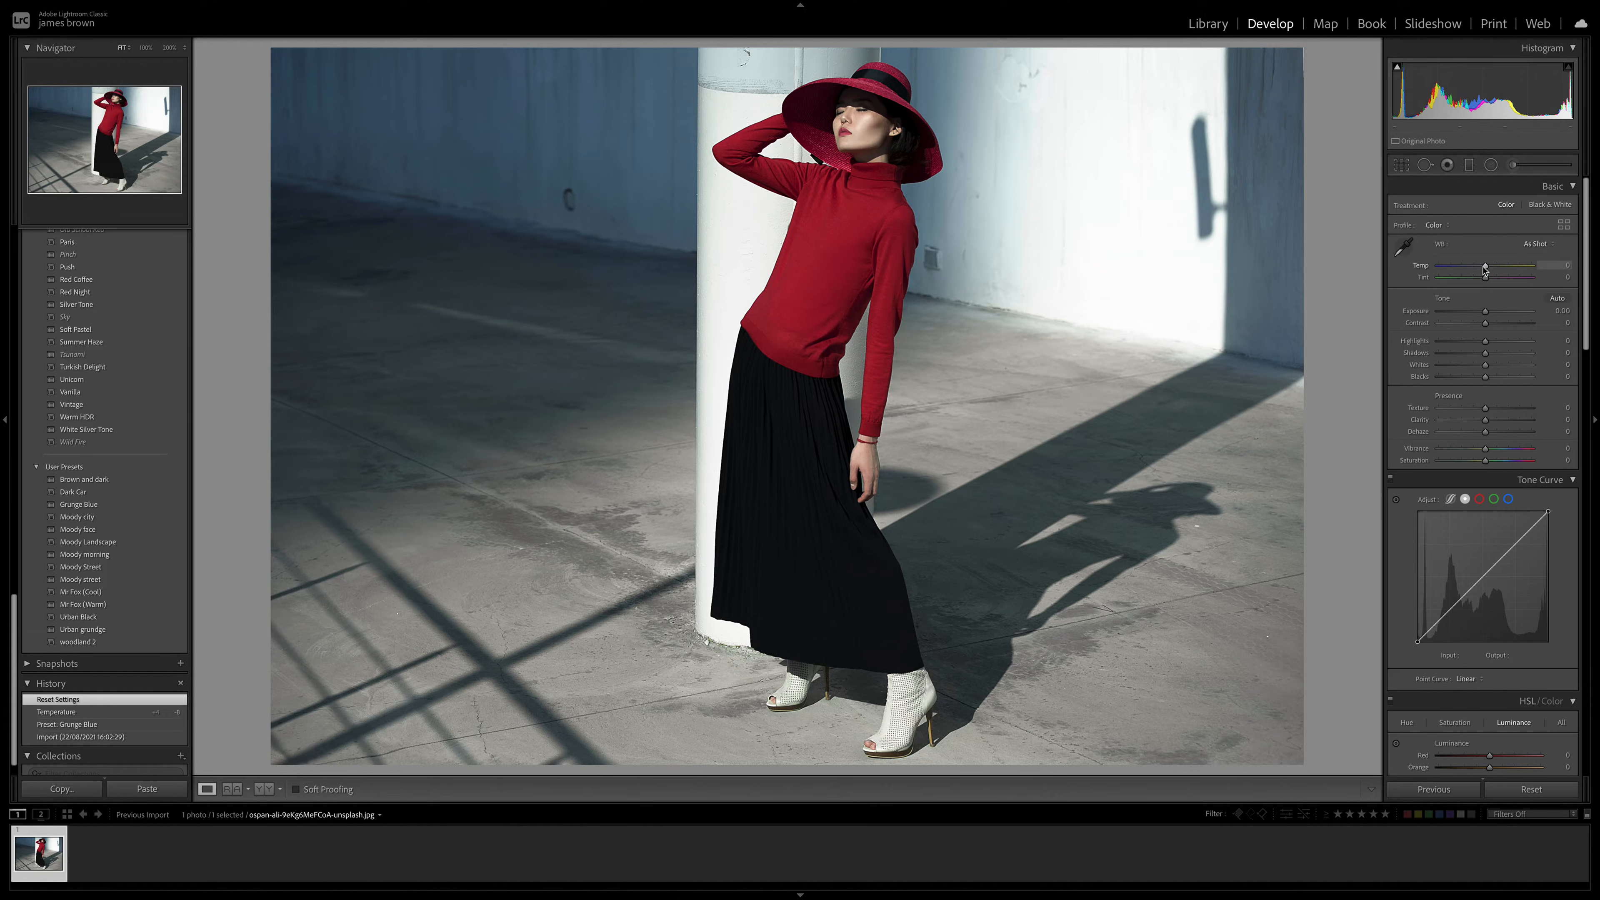
pyautogui.moveTo(1385, 272); pyautogui.dragTo(1227, 273)
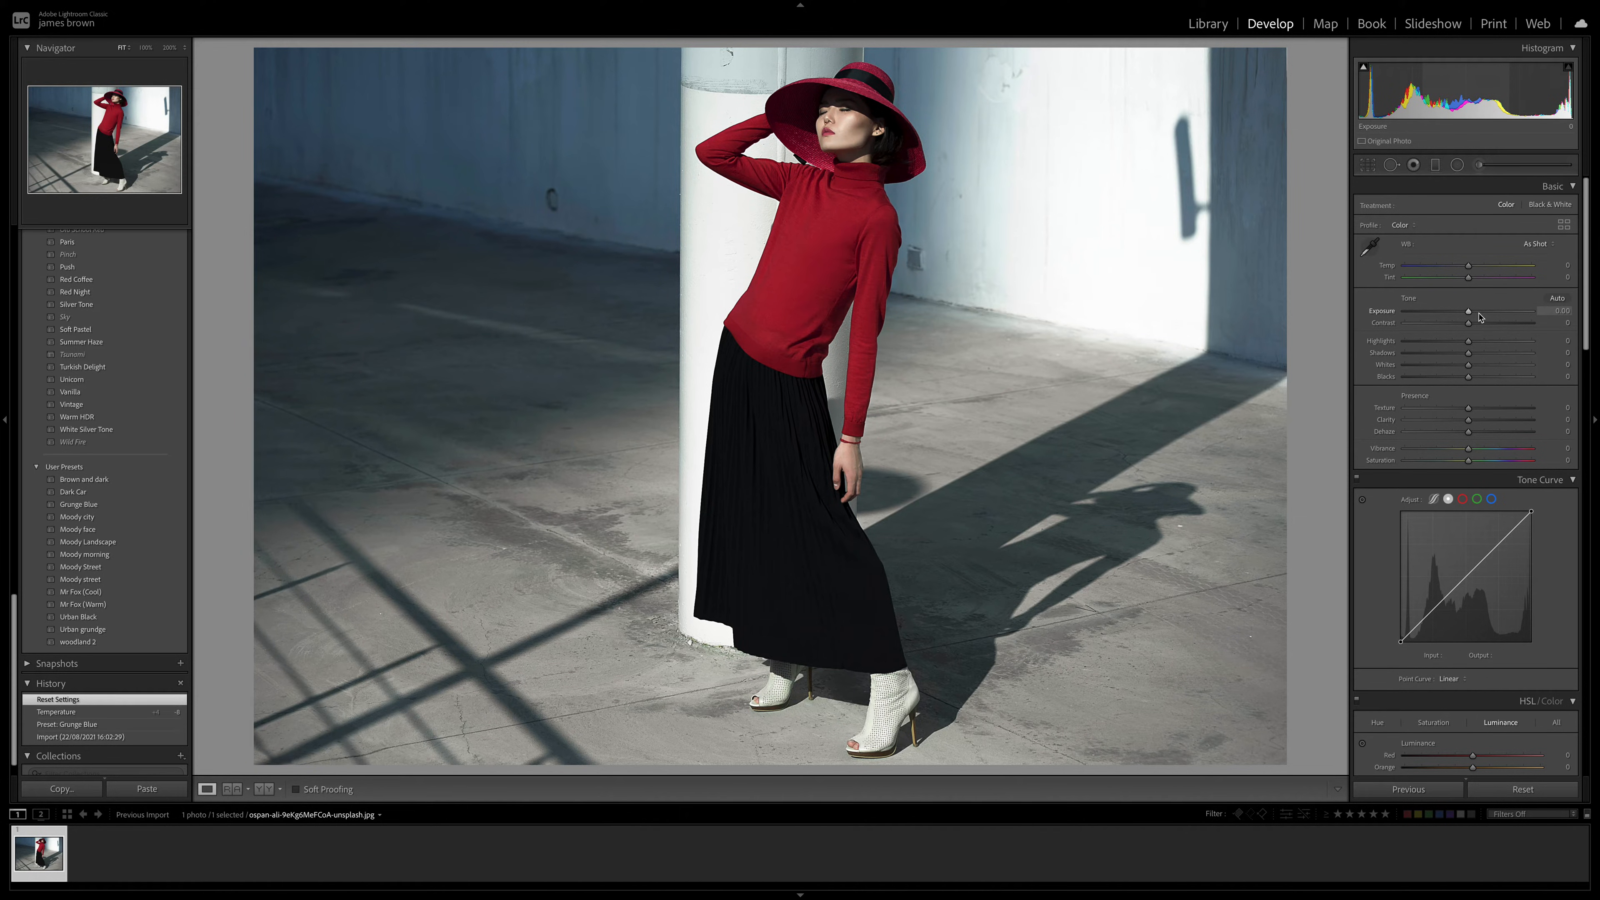
# - Cool the photo's white balance by setting Temp to -10 and Tint to +3
pyautogui.moveTo(1469, 267); pyautogui.dragTo(1464, 269)
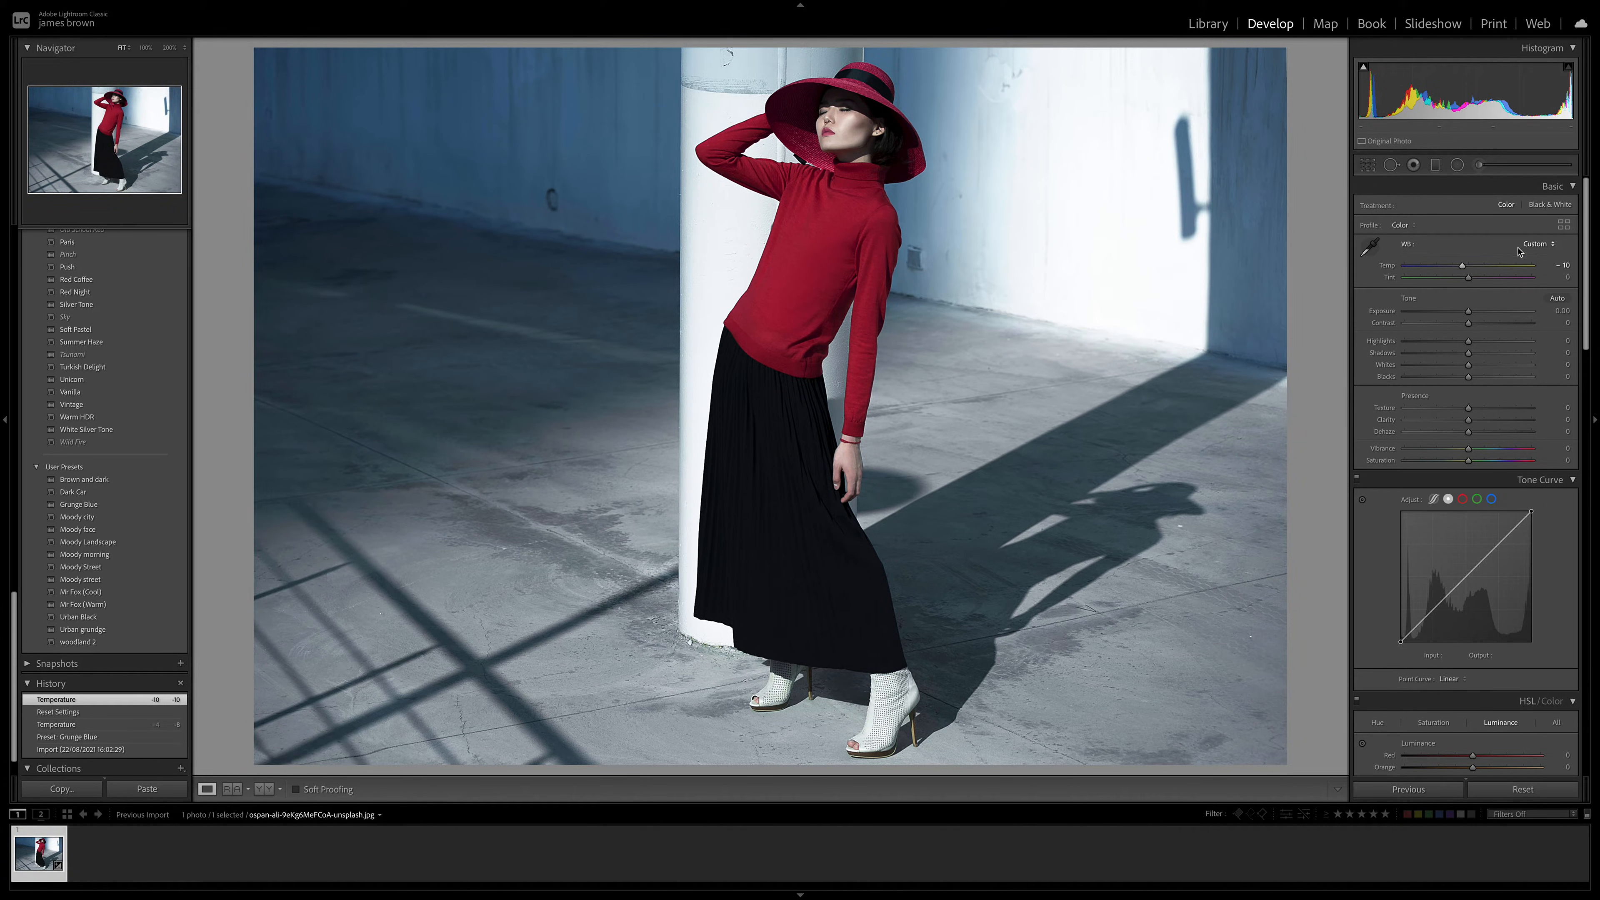
pyautogui.moveTo(1468, 278); pyautogui.dragTo(1471, 281)
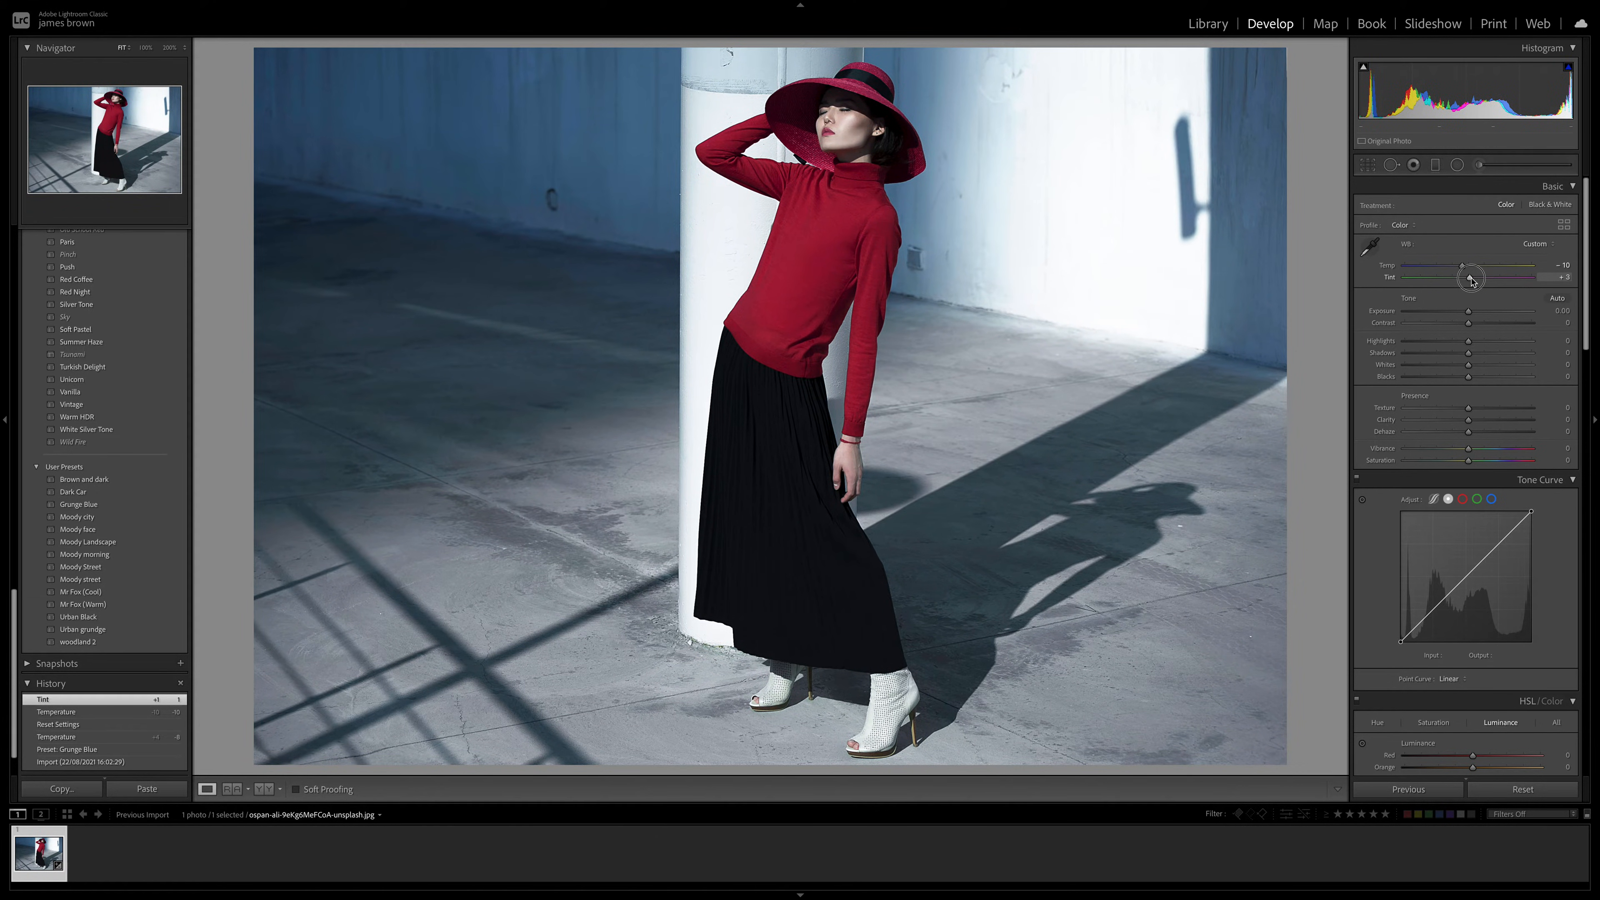
pyautogui.moveTo(1471, 281); pyautogui.dragTo(1472, 282)
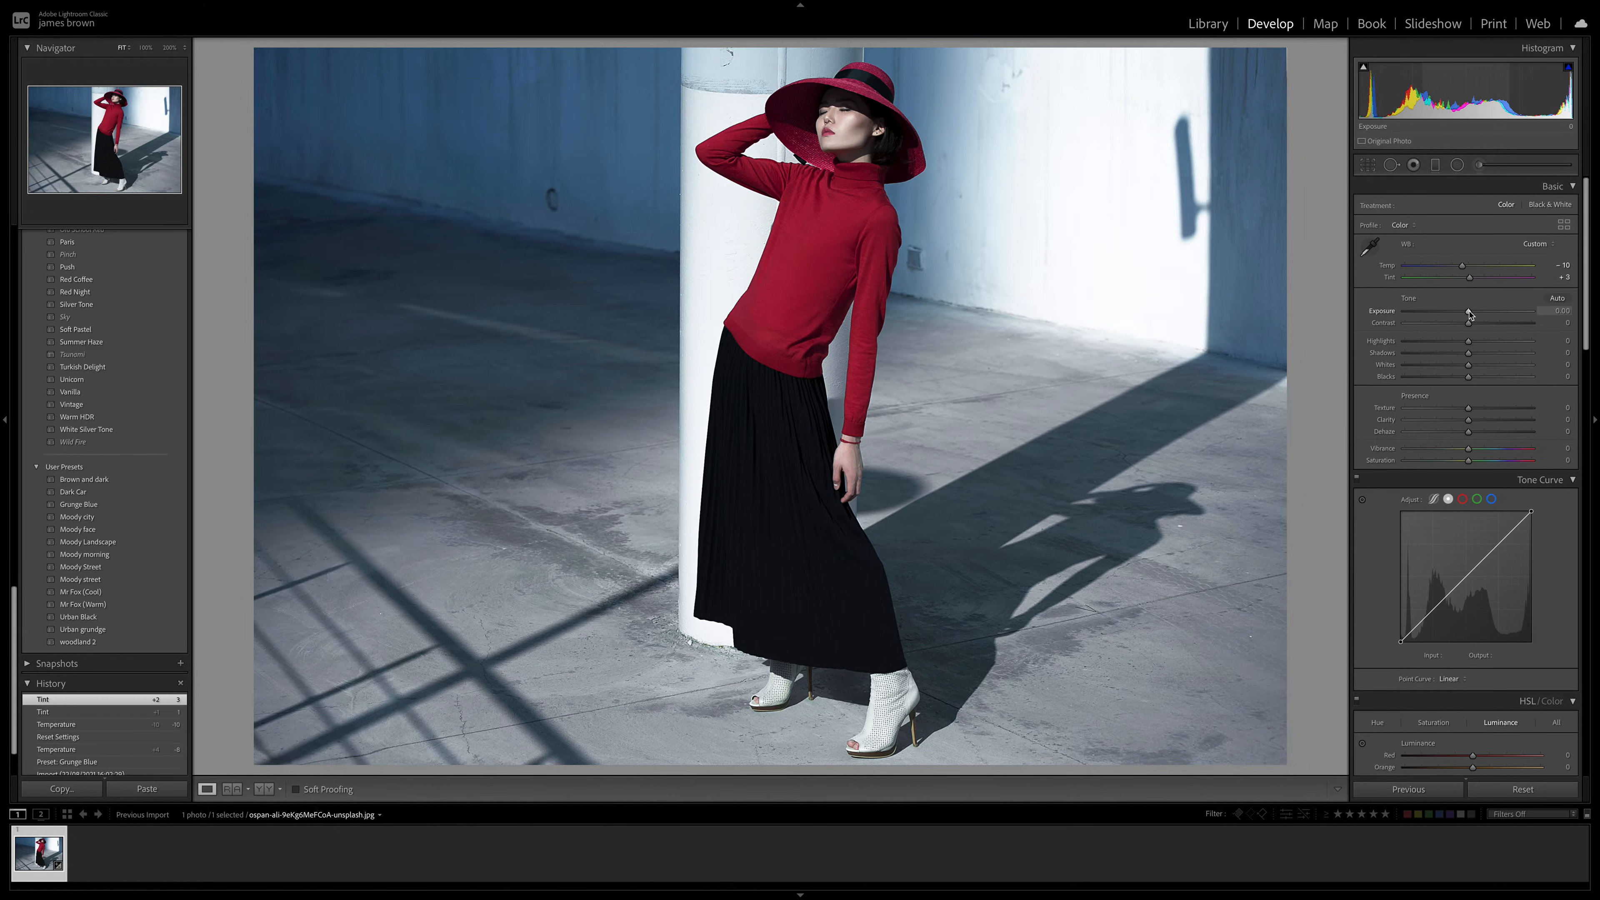
# - Darken the photo with an Exposure of -0.50 and set Contrast to +35
pyautogui.moveTo(1469, 313); pyautogui.dragTo(1463, 314)
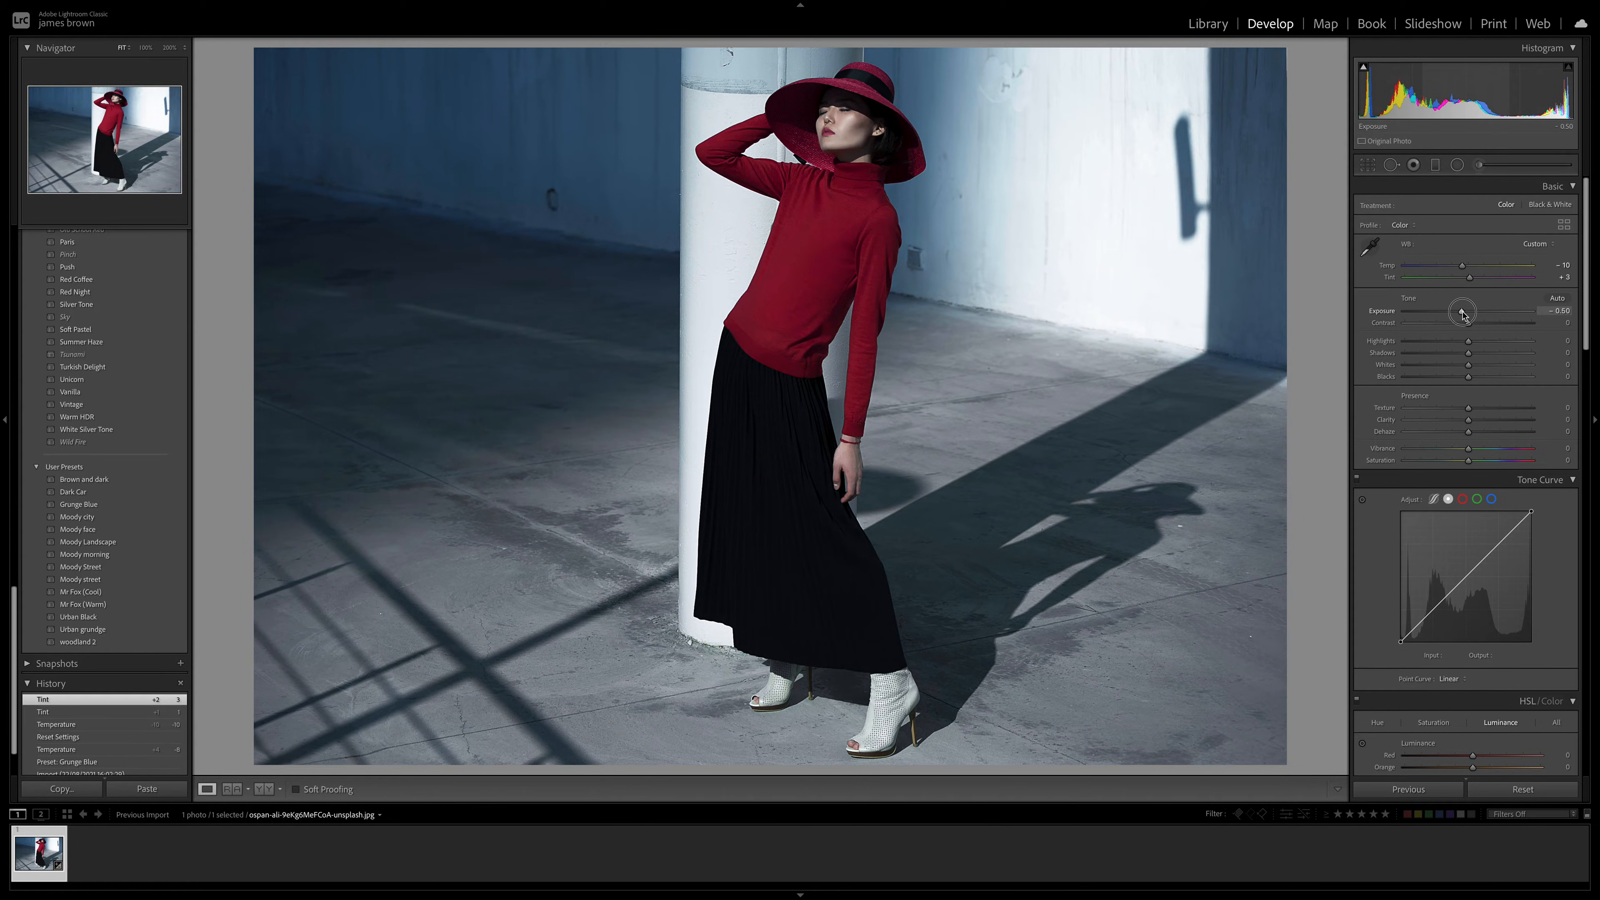
pyautogui.moveTo(1463, 313); pyautogui.dragTo(1463, 313)
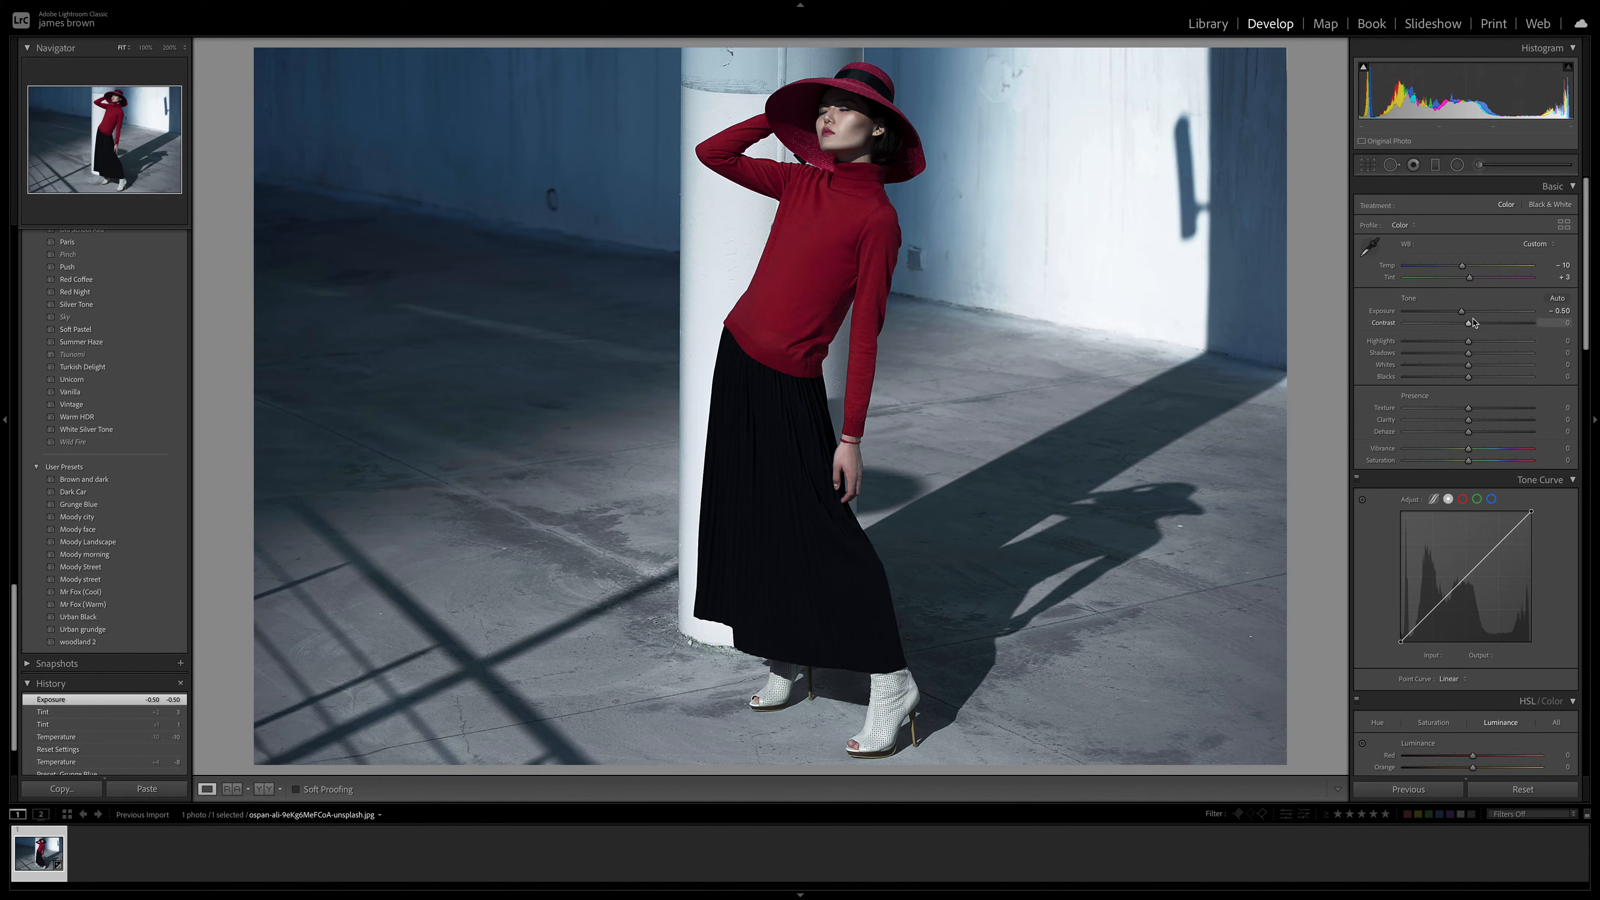
pyautogui.moveTo(1469, 325); pyautogui.dragTo(1491, 325)
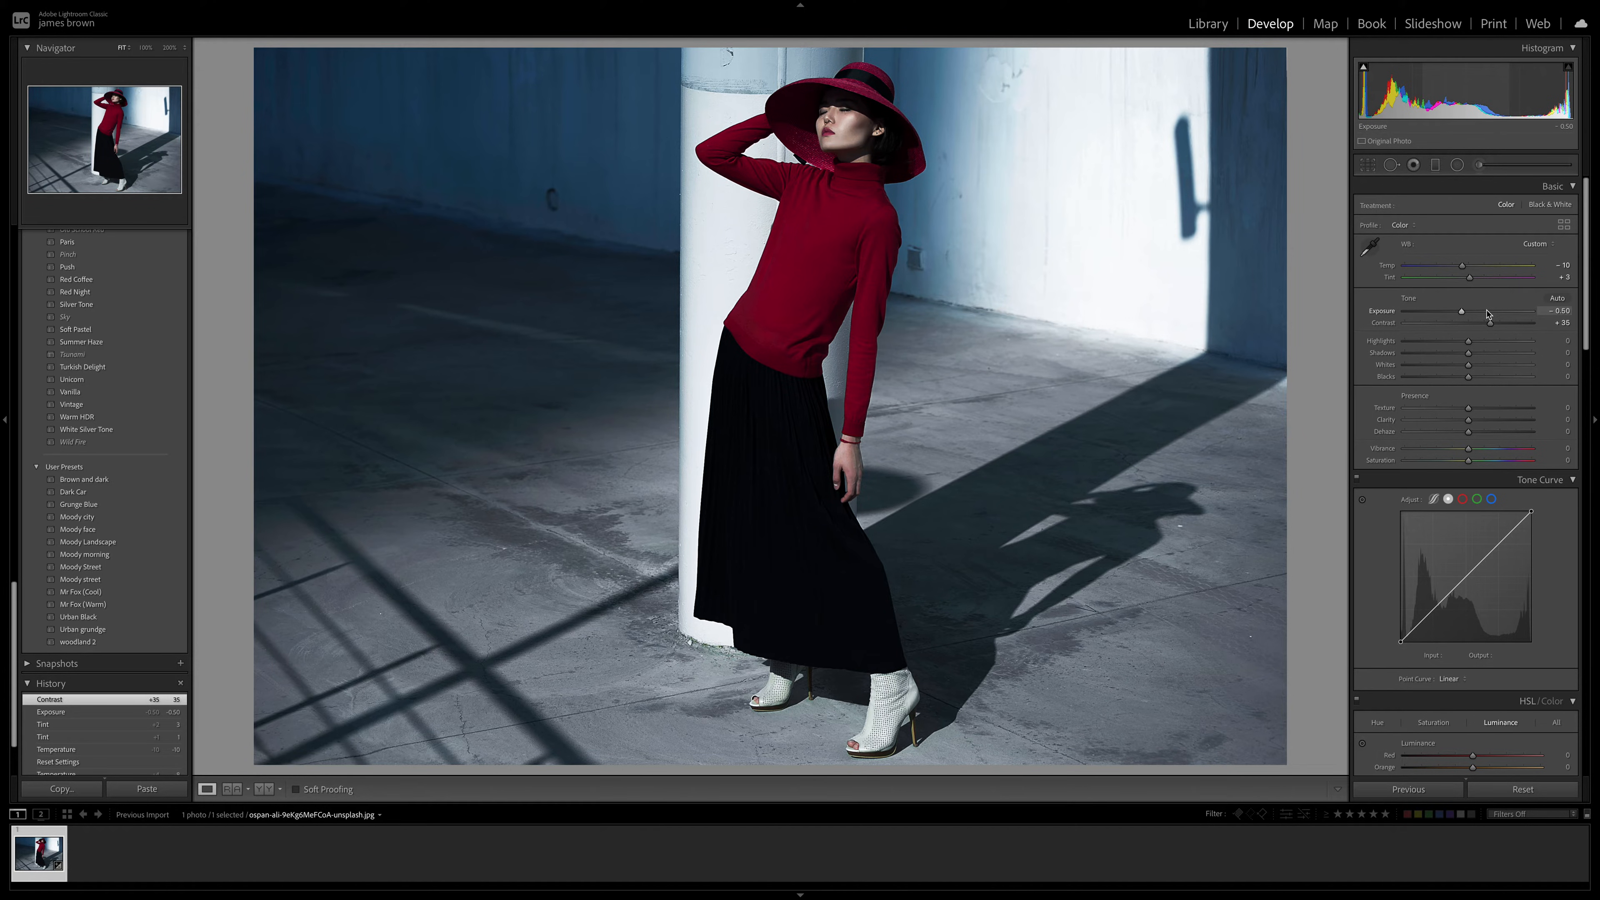
# - Set the photo's tonal values to Highlights -20, Shadows +45, Whites -16 and Blacks -55
pyautogui.click(1469, 343)
pyautogui.moveTo(1469, 343); pyautogui.dragTo(1456, 345)
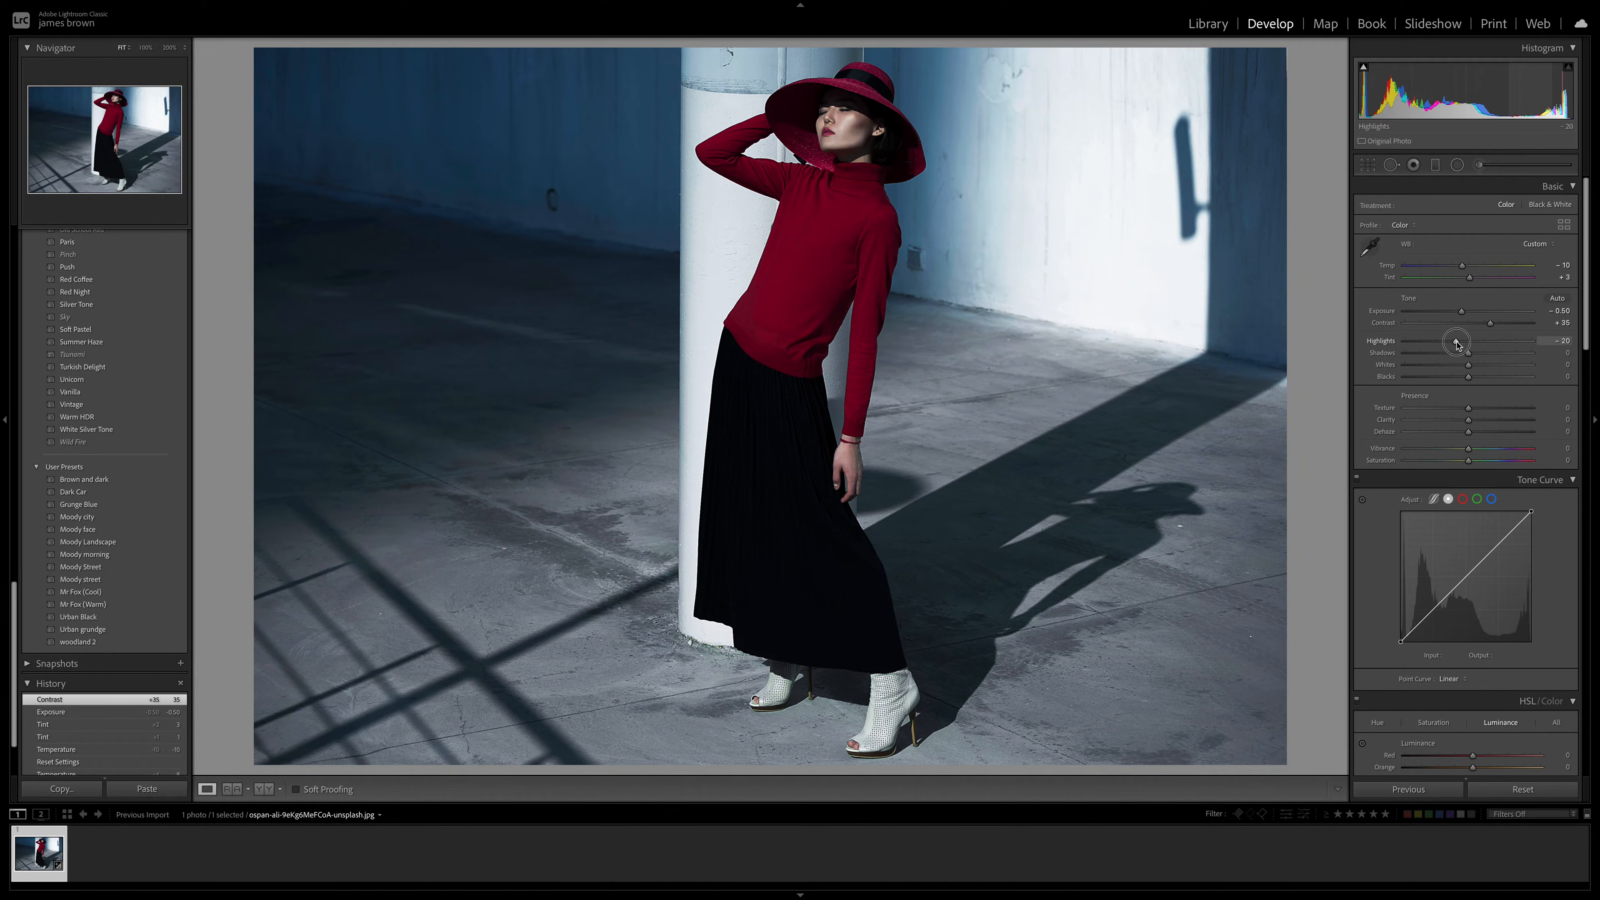
pyautogui.moveTo(1456, 344); pyautogui.dragTo(1456, 343)
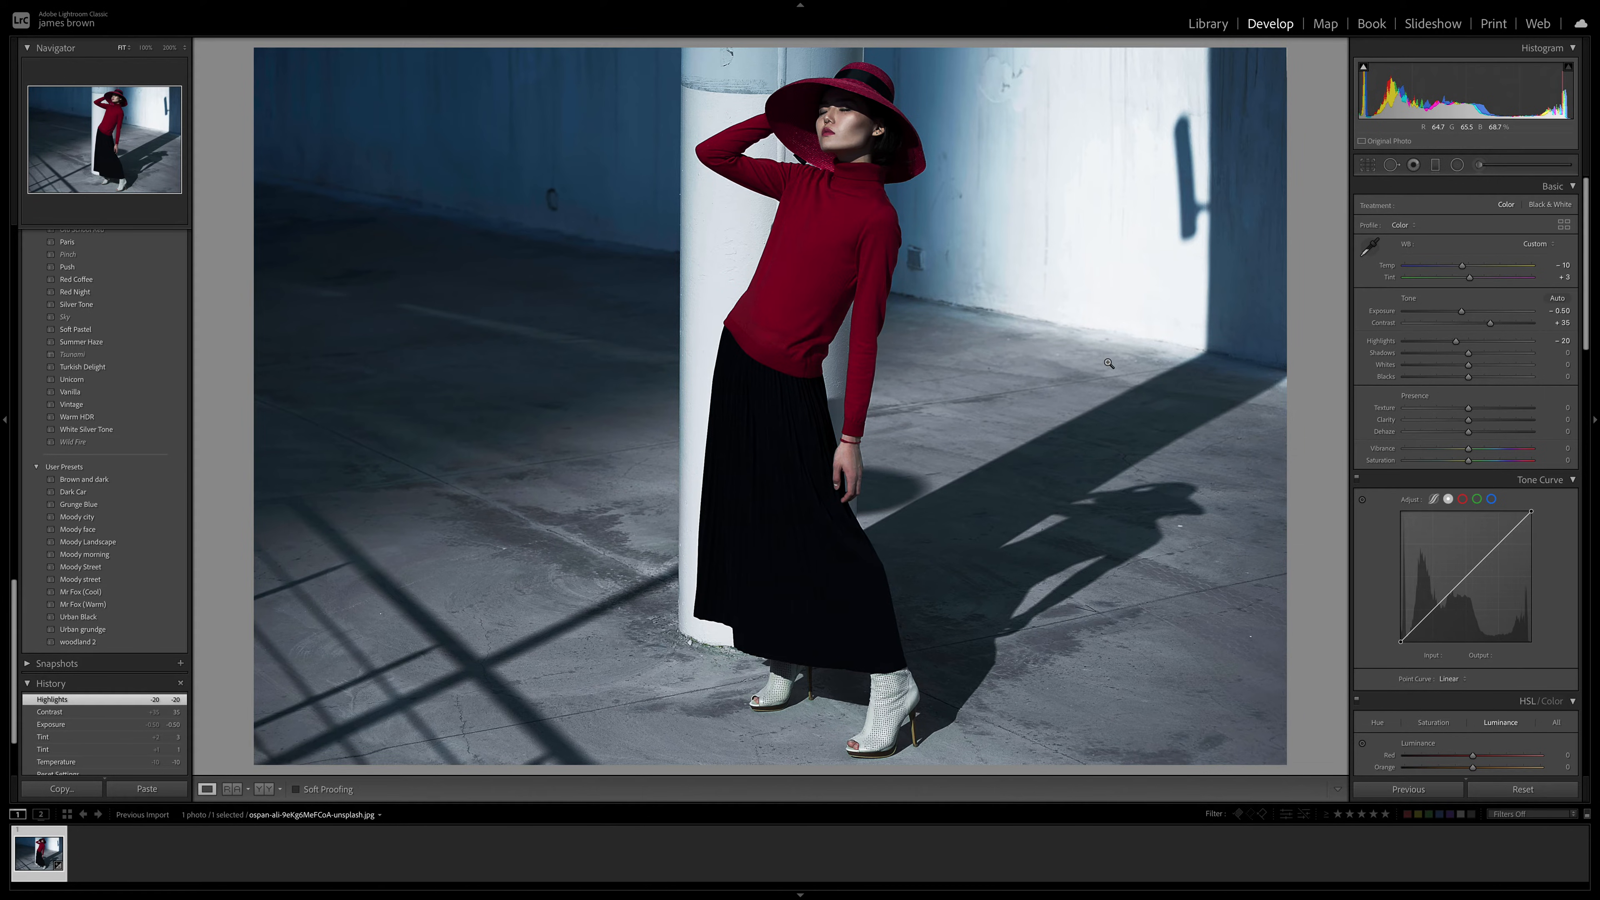
pyautogui.moveTo(1470, 355); pyautogui.dragTo(1499, 353)
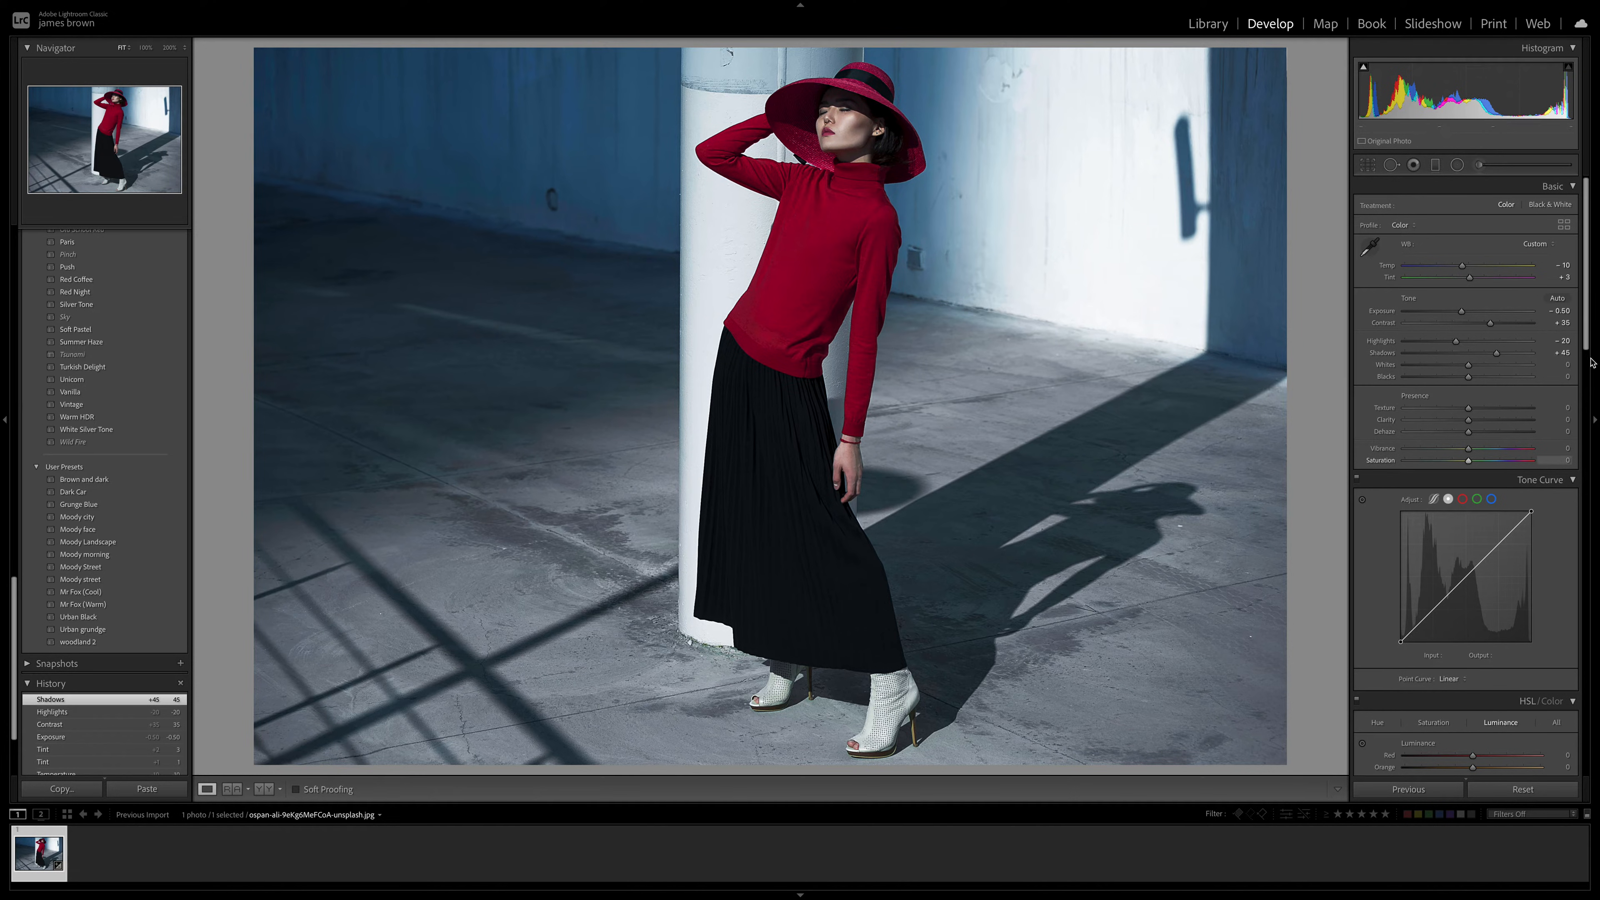
pyautogui.moveTo(1468, 365); pyautogui.dragTo(1458, 369)
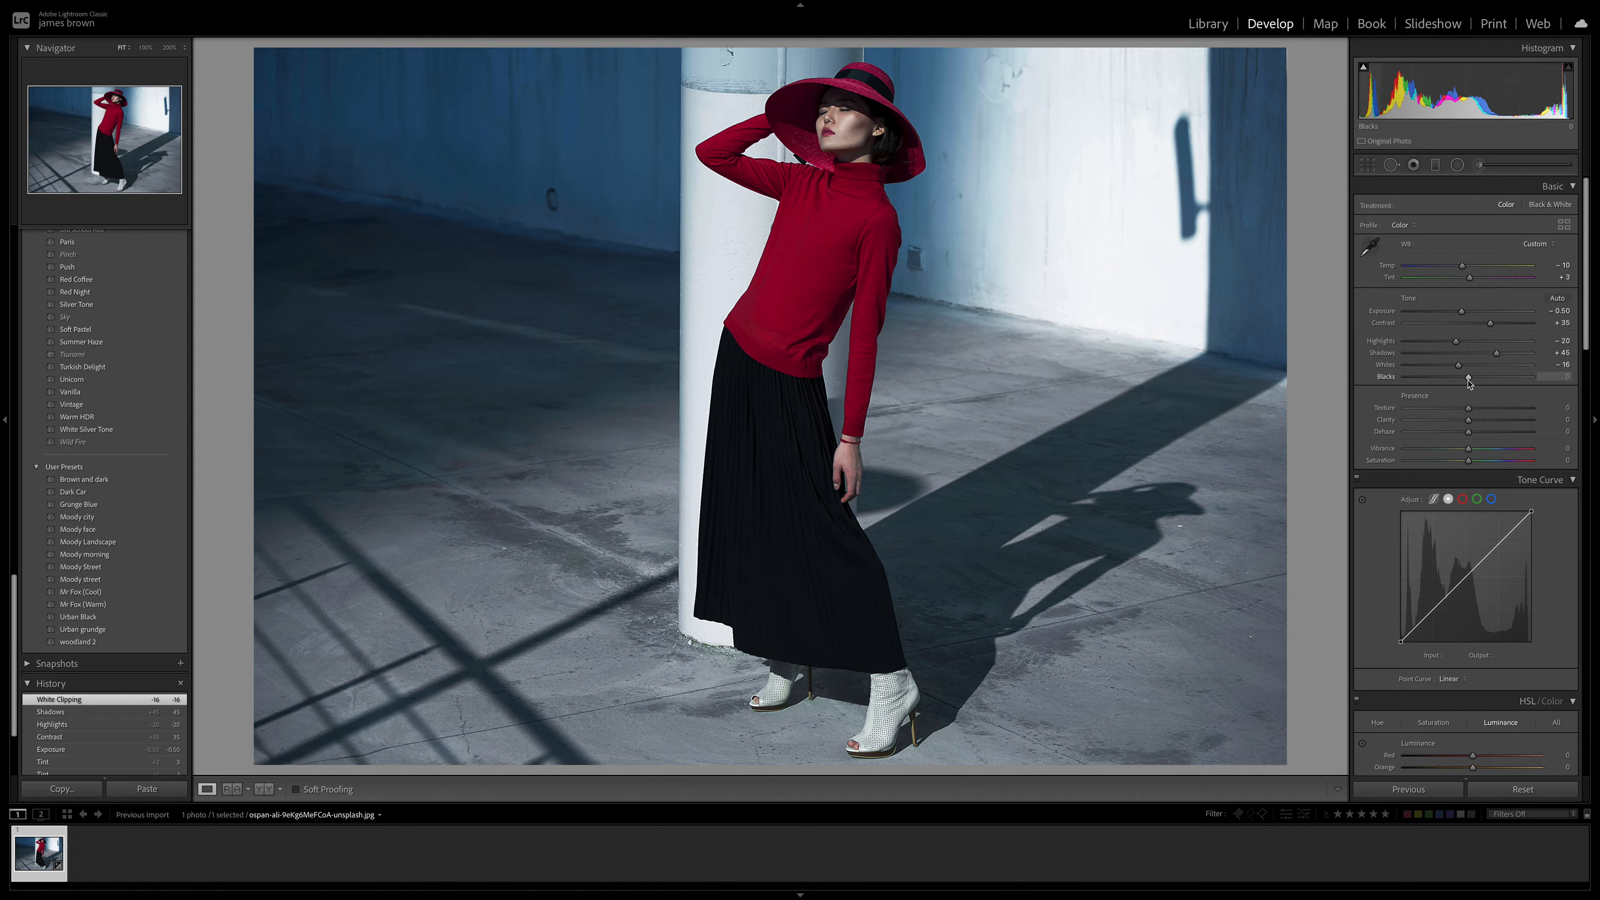
pyautogui.moveTo(1469, 378); pyautogui.dragTo(1434, 382)
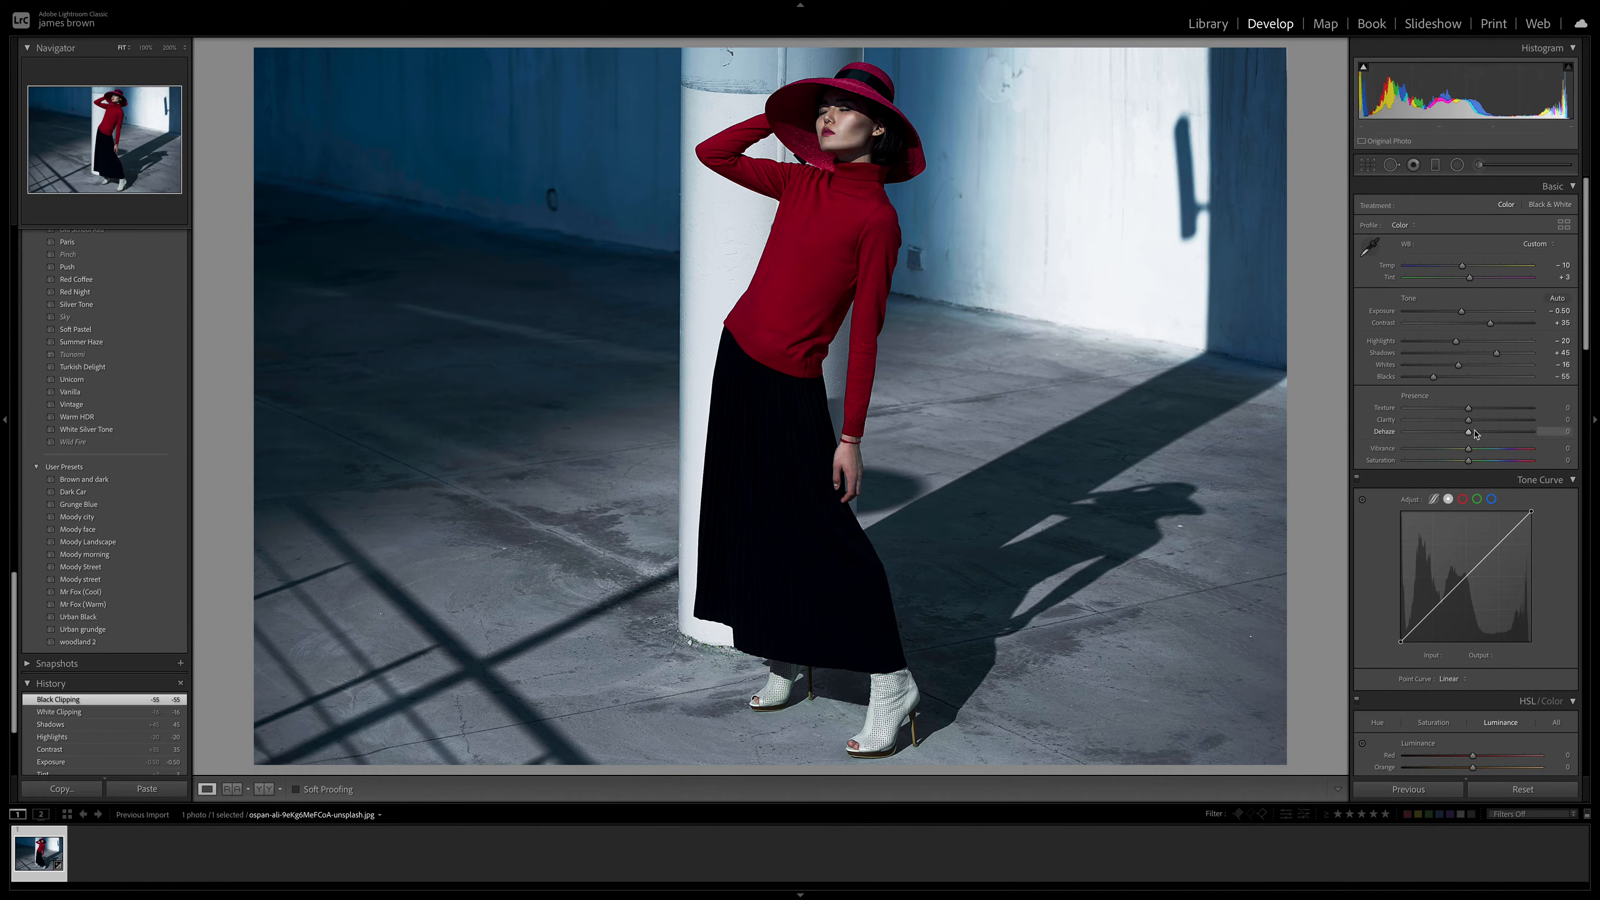
# - Set the photo's Clarity to +20 and Dehaze to +17
pyautogui.scroll(-3, 1505, 378)
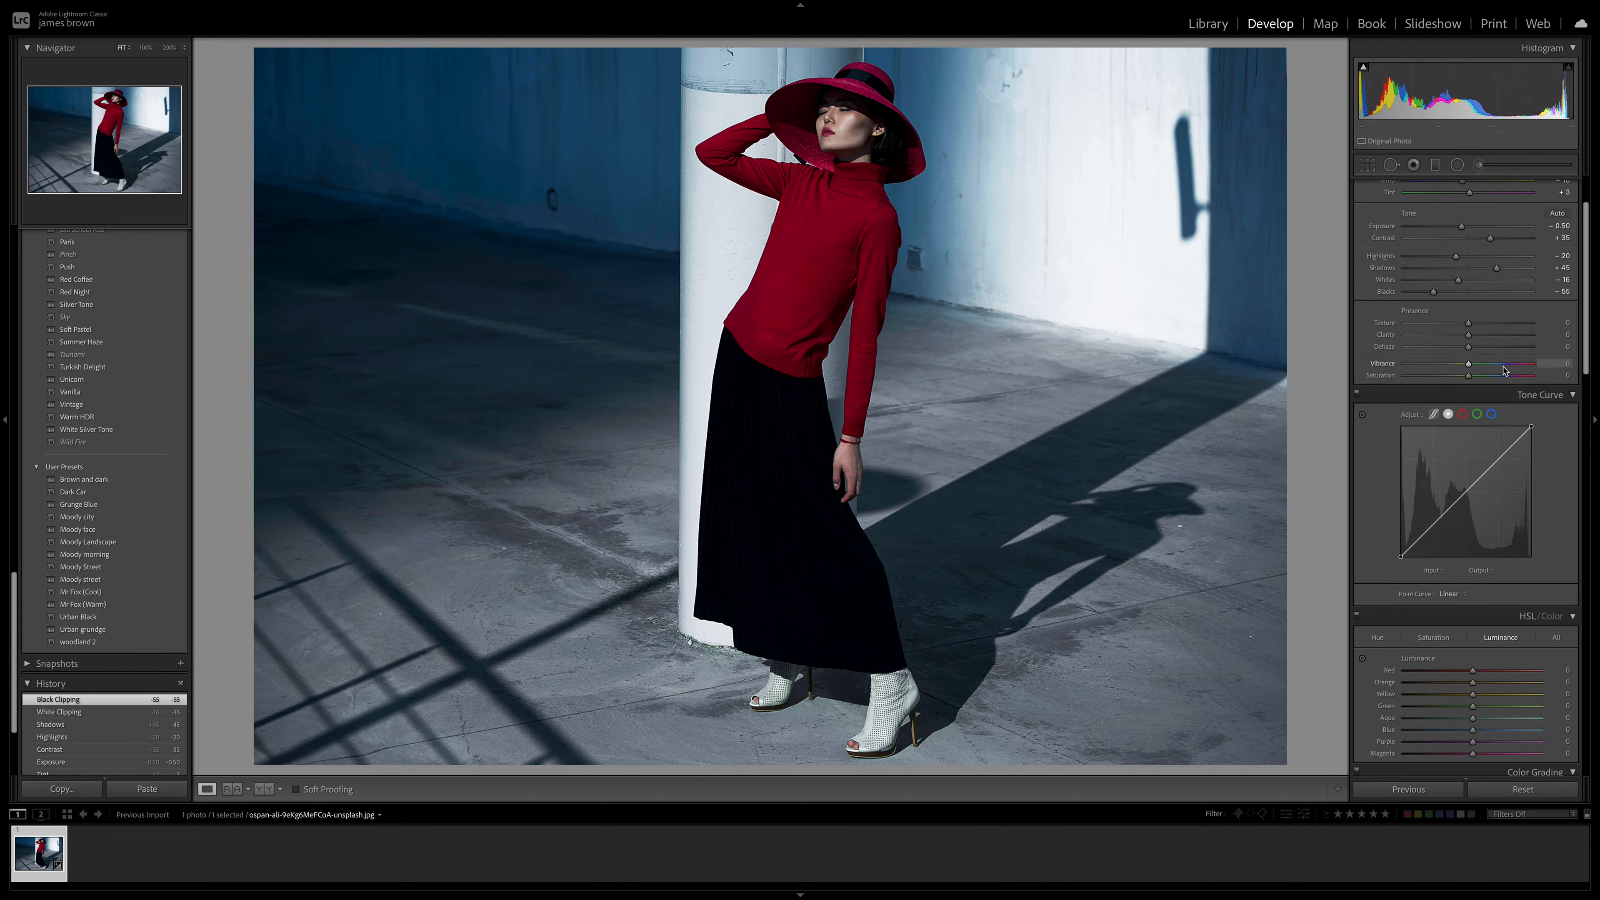
pyautogui.scroll(3, 1504, 370)
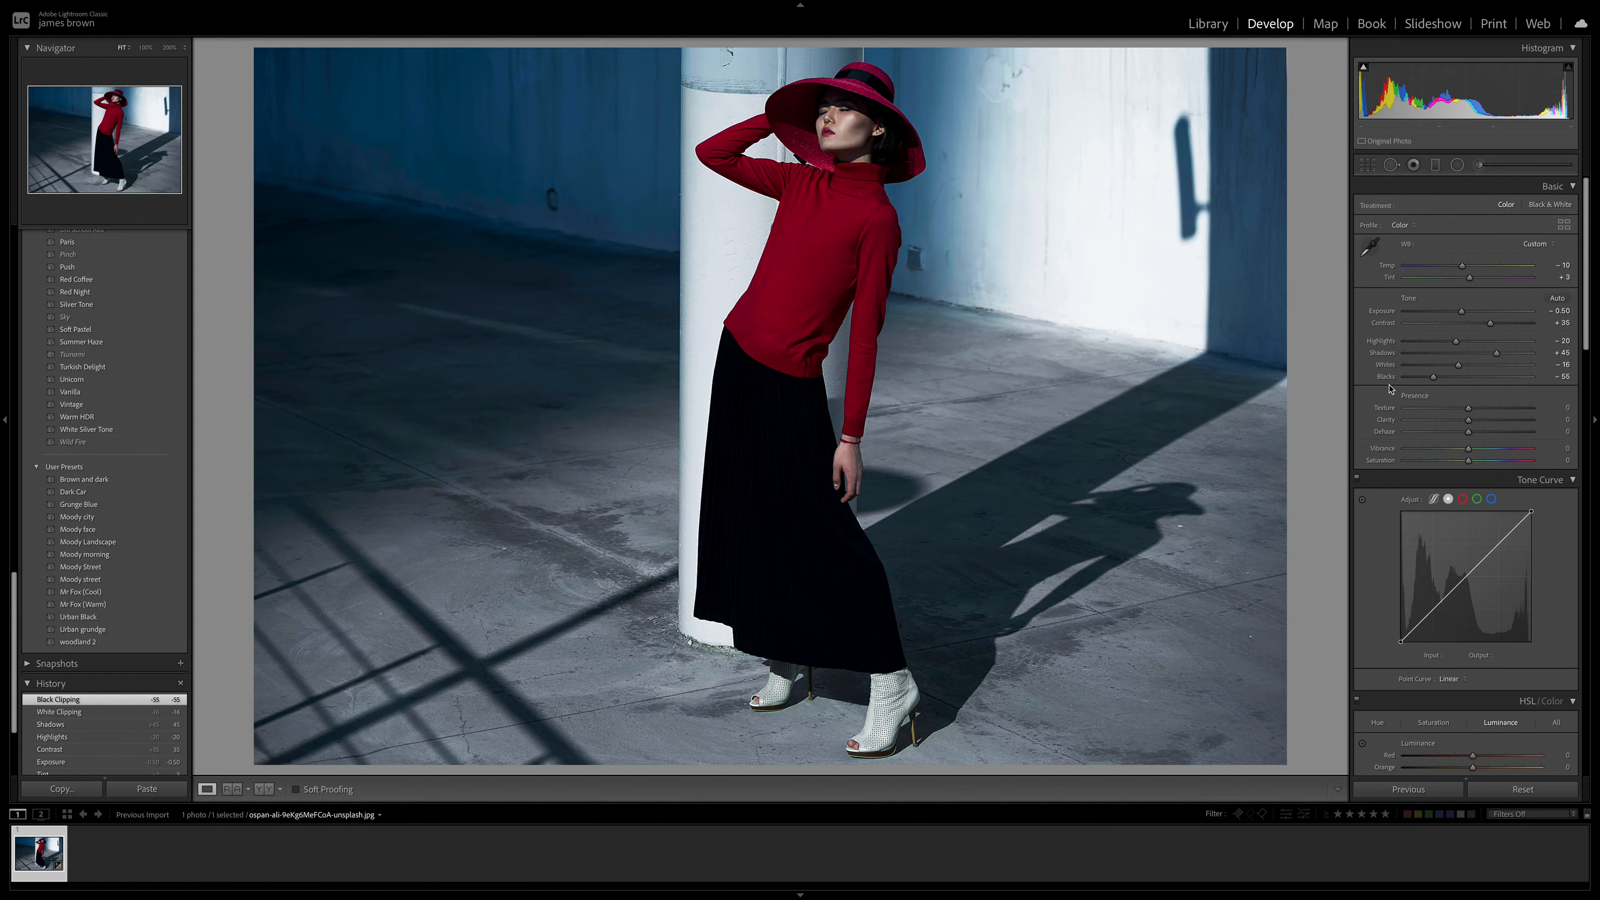
pyautogui.scroll(-3, 1473, 390)
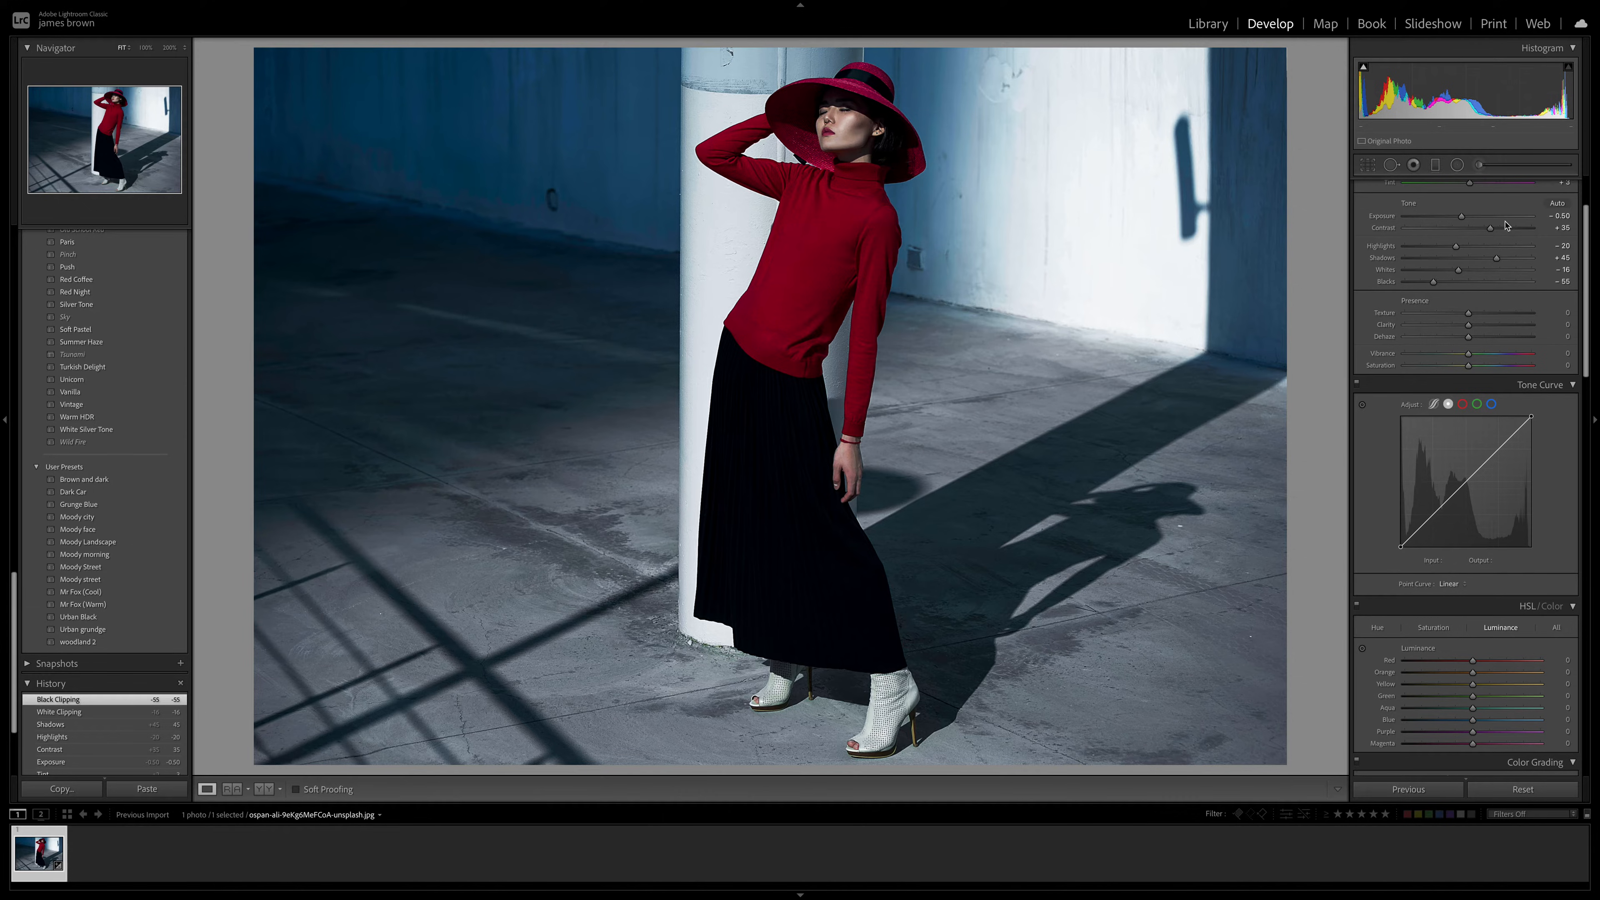
pyautogui.scroll(-2, 1482, 279)
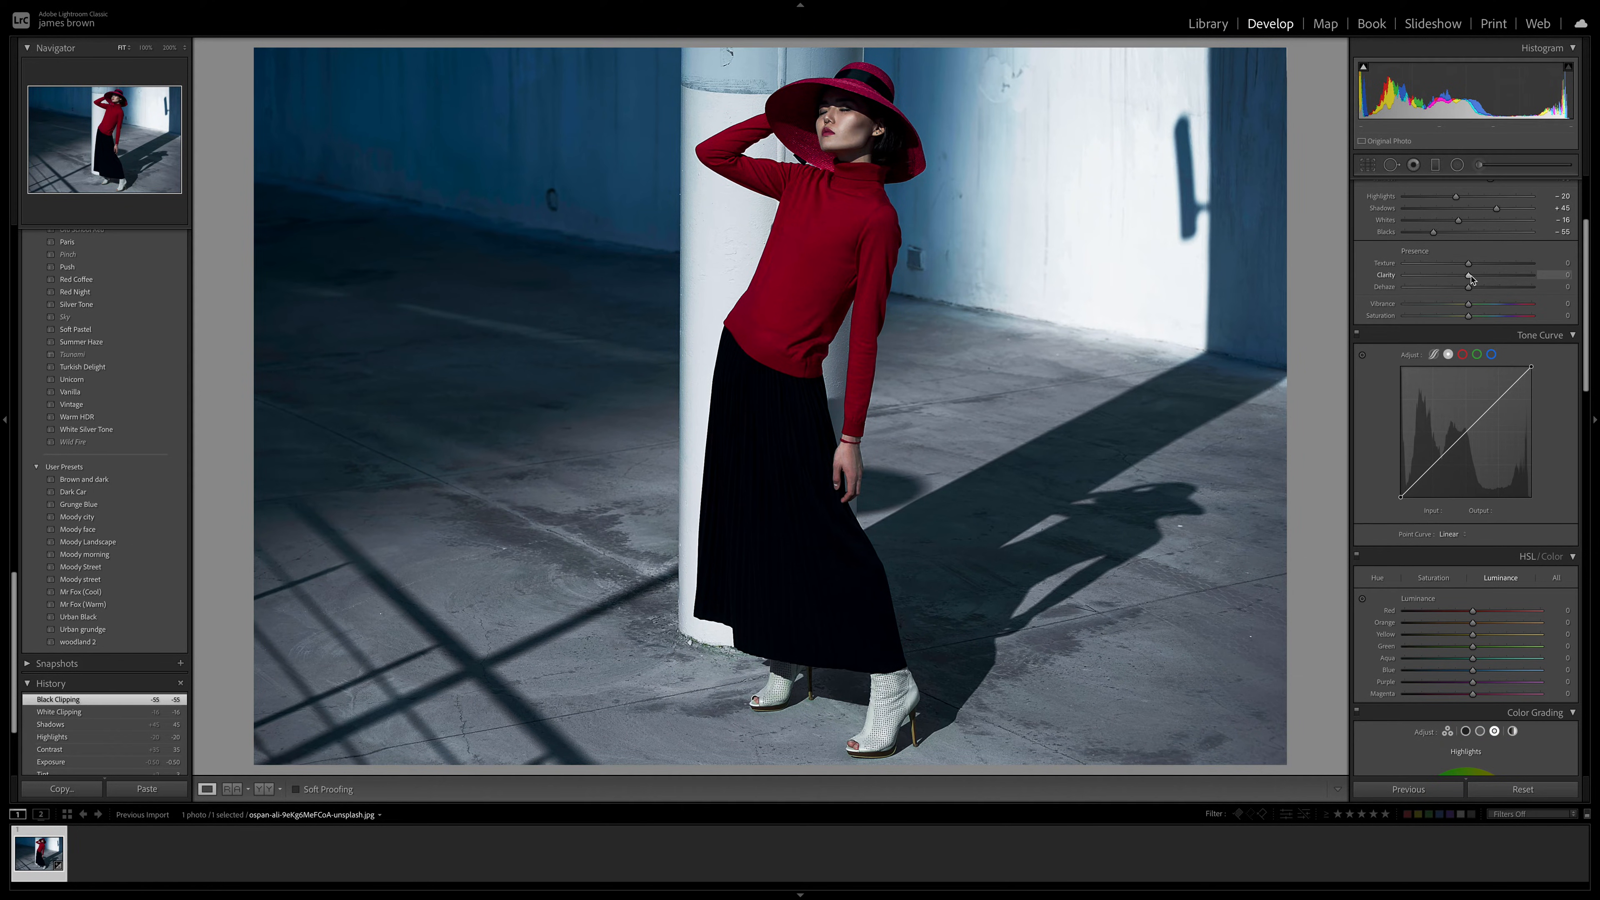
pyautogui.moveTo(1471, 278); pyautogui.dragTo(1483, 280)
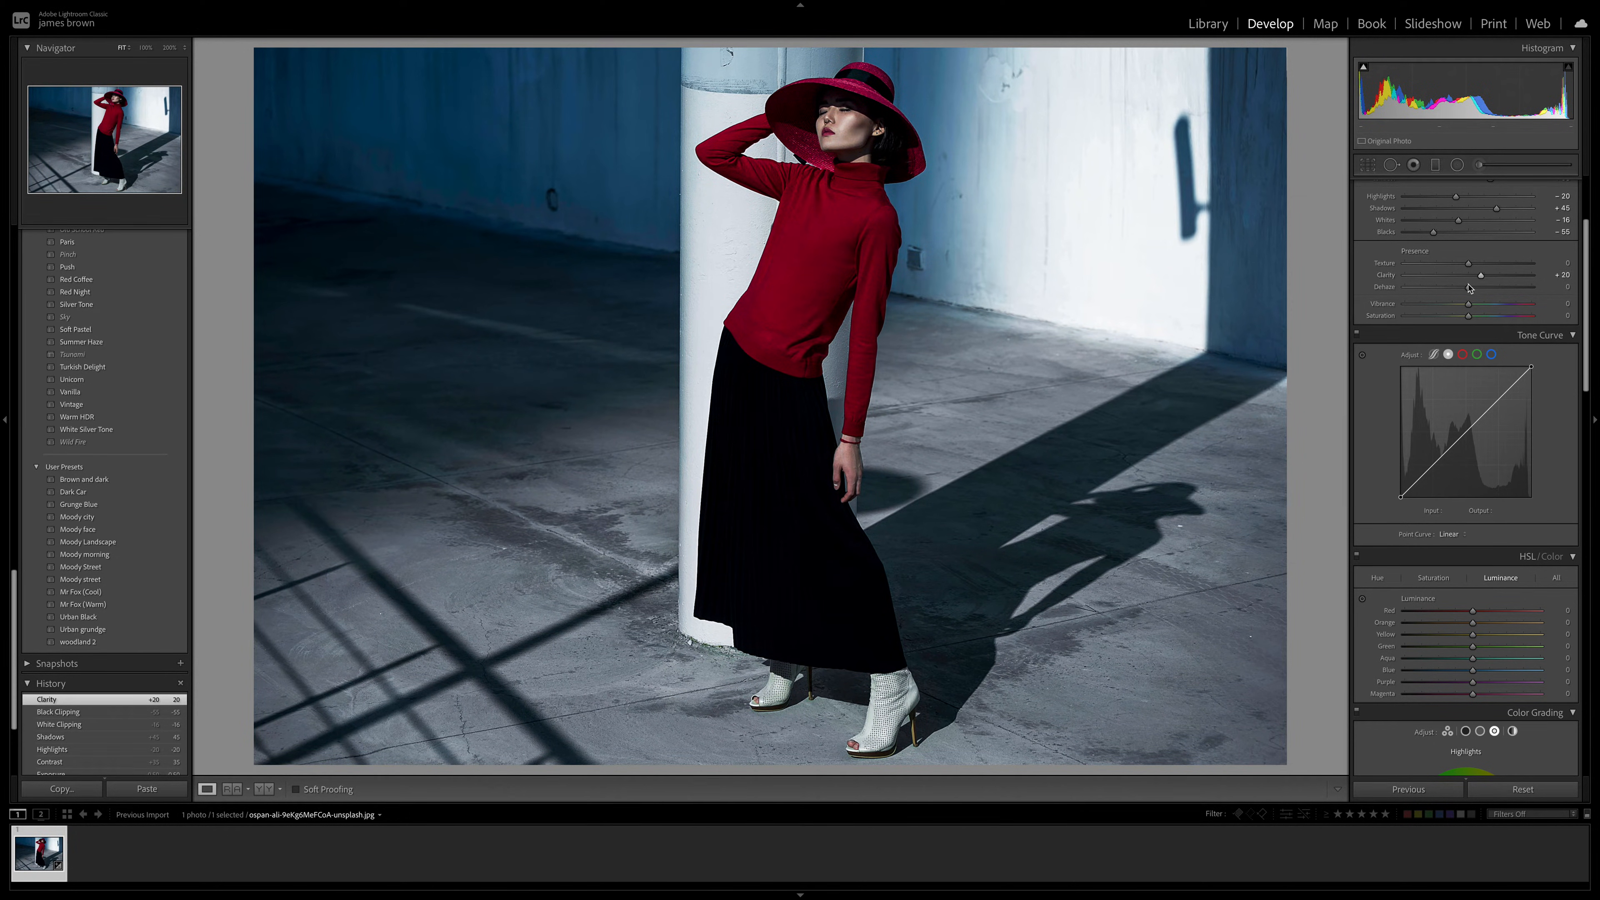
pyautogui.moveTo(1469, 287); pyautogui.dragTo(1479, 287)
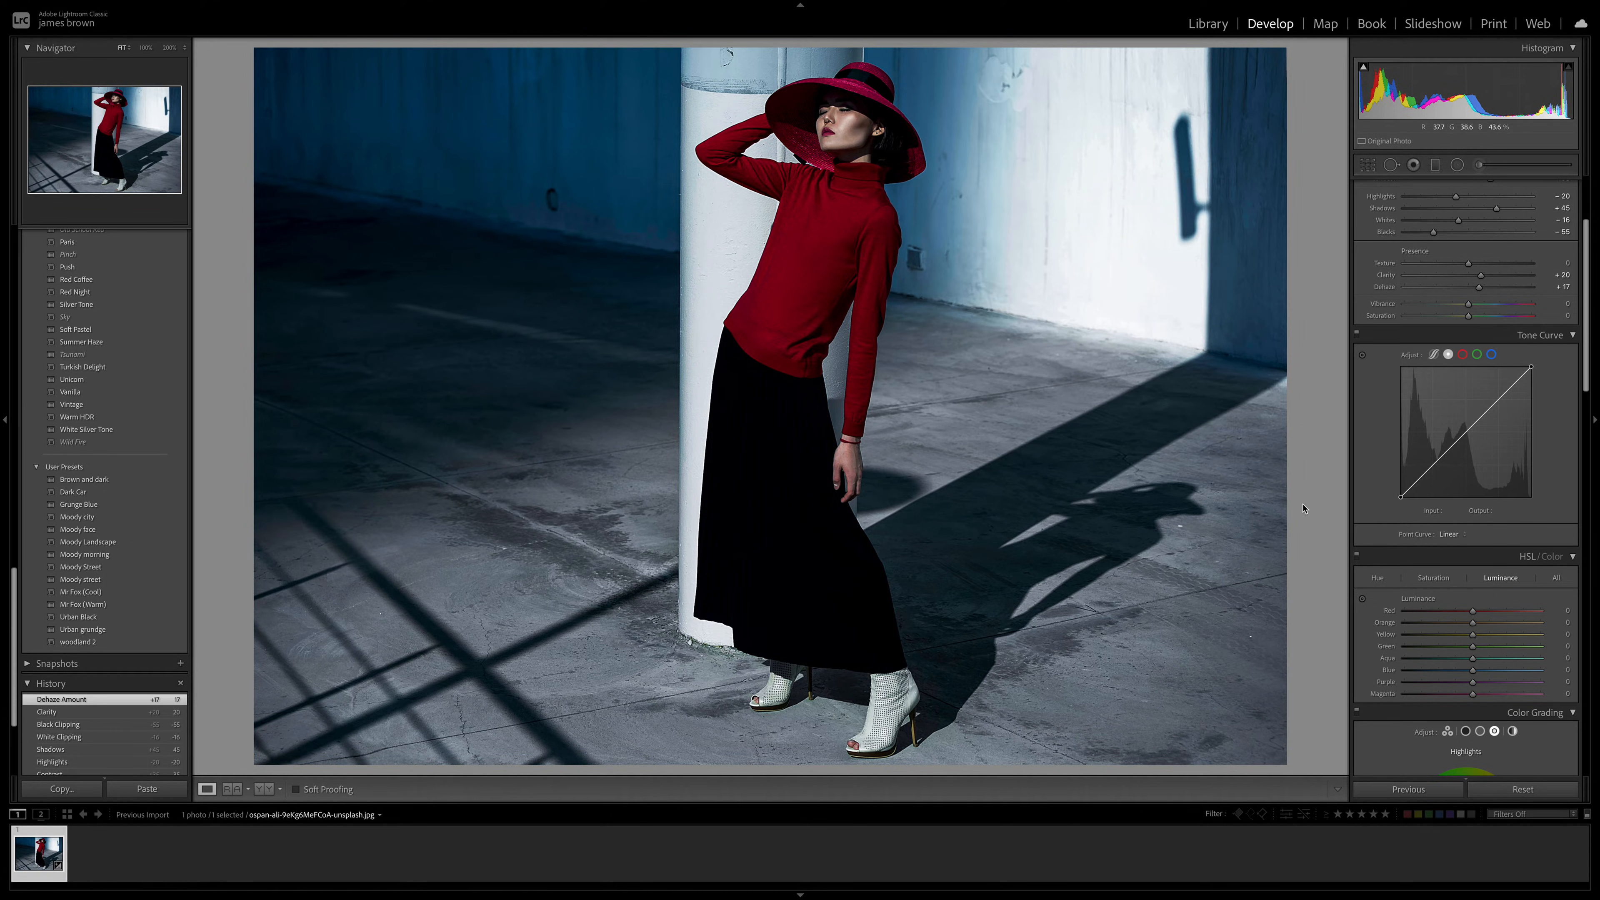
# - Shape the tone curve by slightly raising a midtone point and lowering a shadow point to input 30, output 24
pyautogui.scroll(-3, 1470, 495)
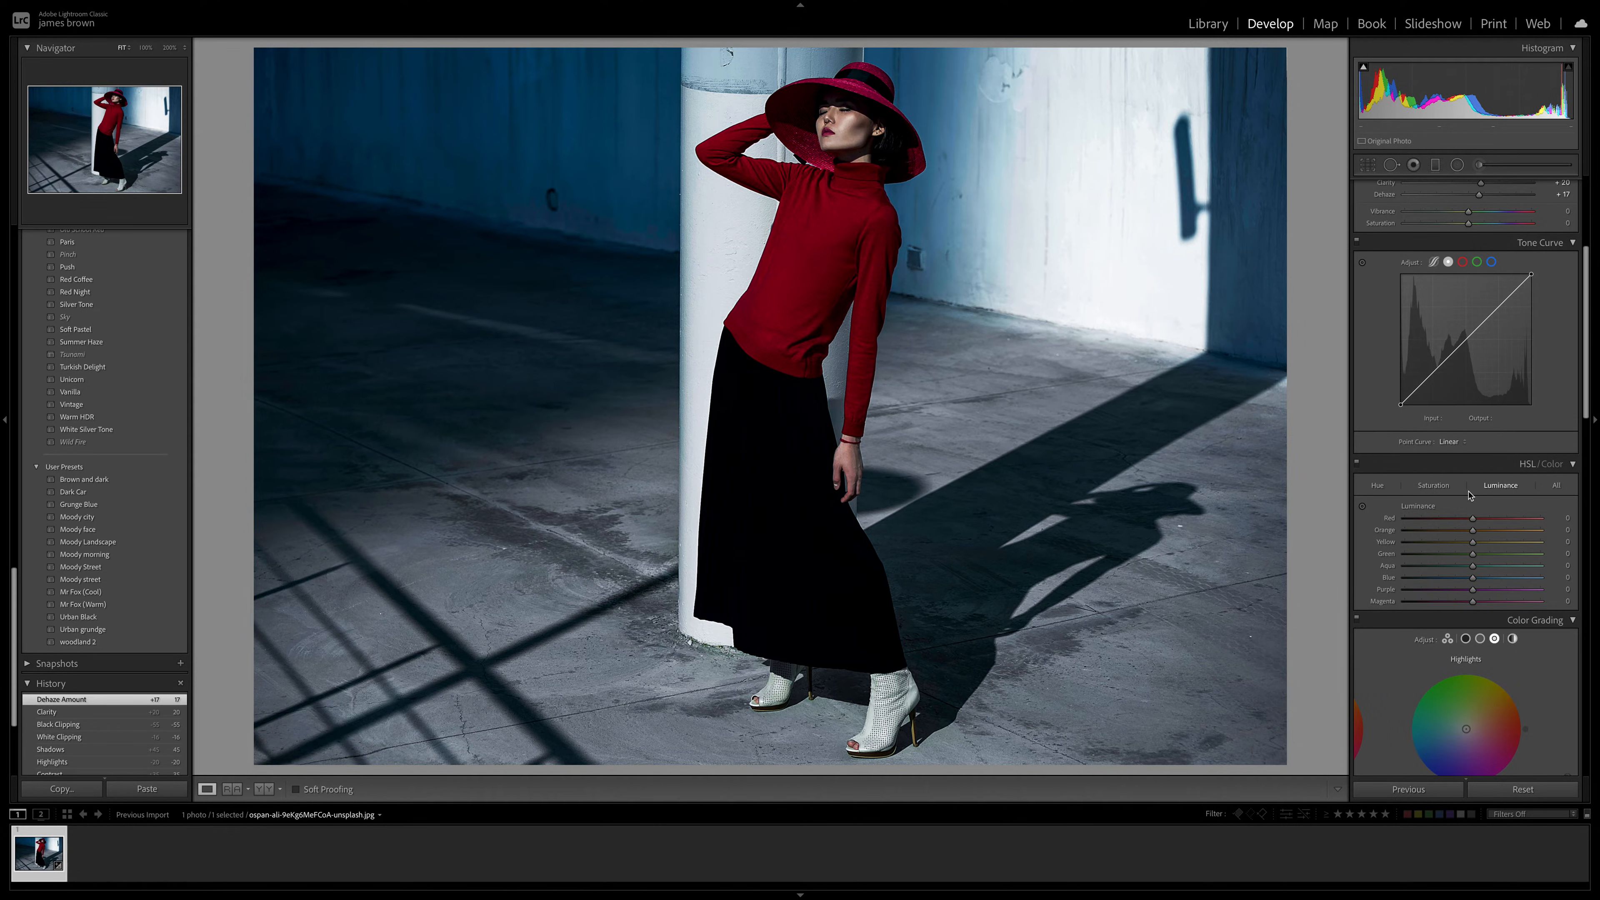
pyautogui.click(1465, 340)
pyautogui.moveTo(1466, 342); pyautogui.dragTo(1463, 338)
pyautogui.click(1414, 391)
pyautogui.moveTo(1414, 391); pyautogui.dragTo(1415, 394)
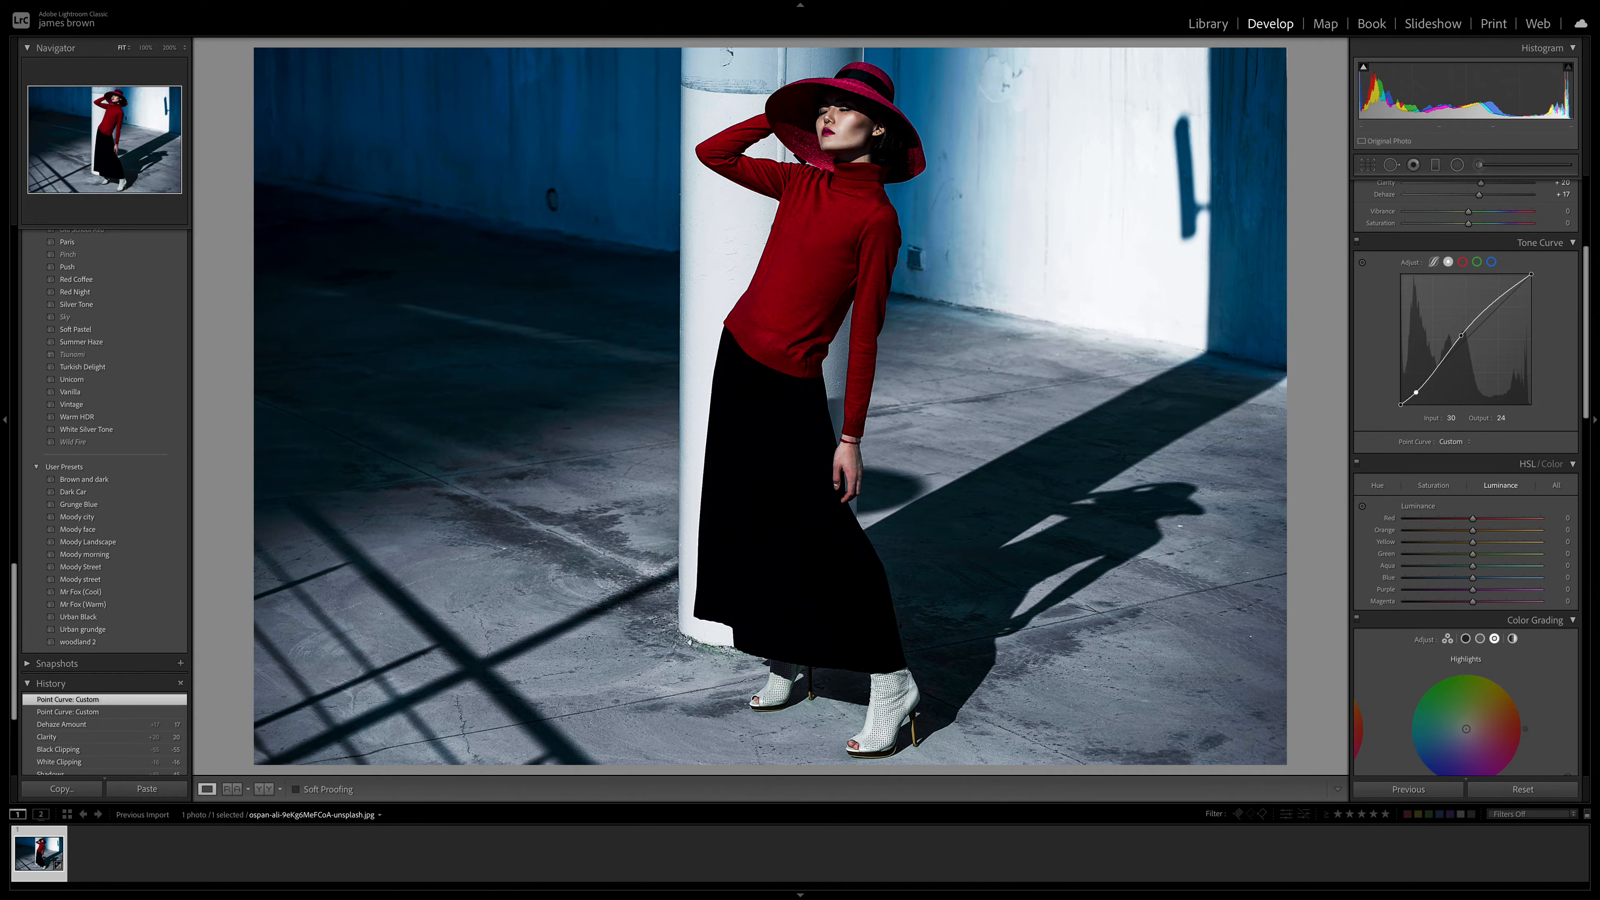
# - Show all HSL adjustments together and set the Red hue to +27 and the Orange hue to +11
pyautogui.scroll(-3, 1487, 365)
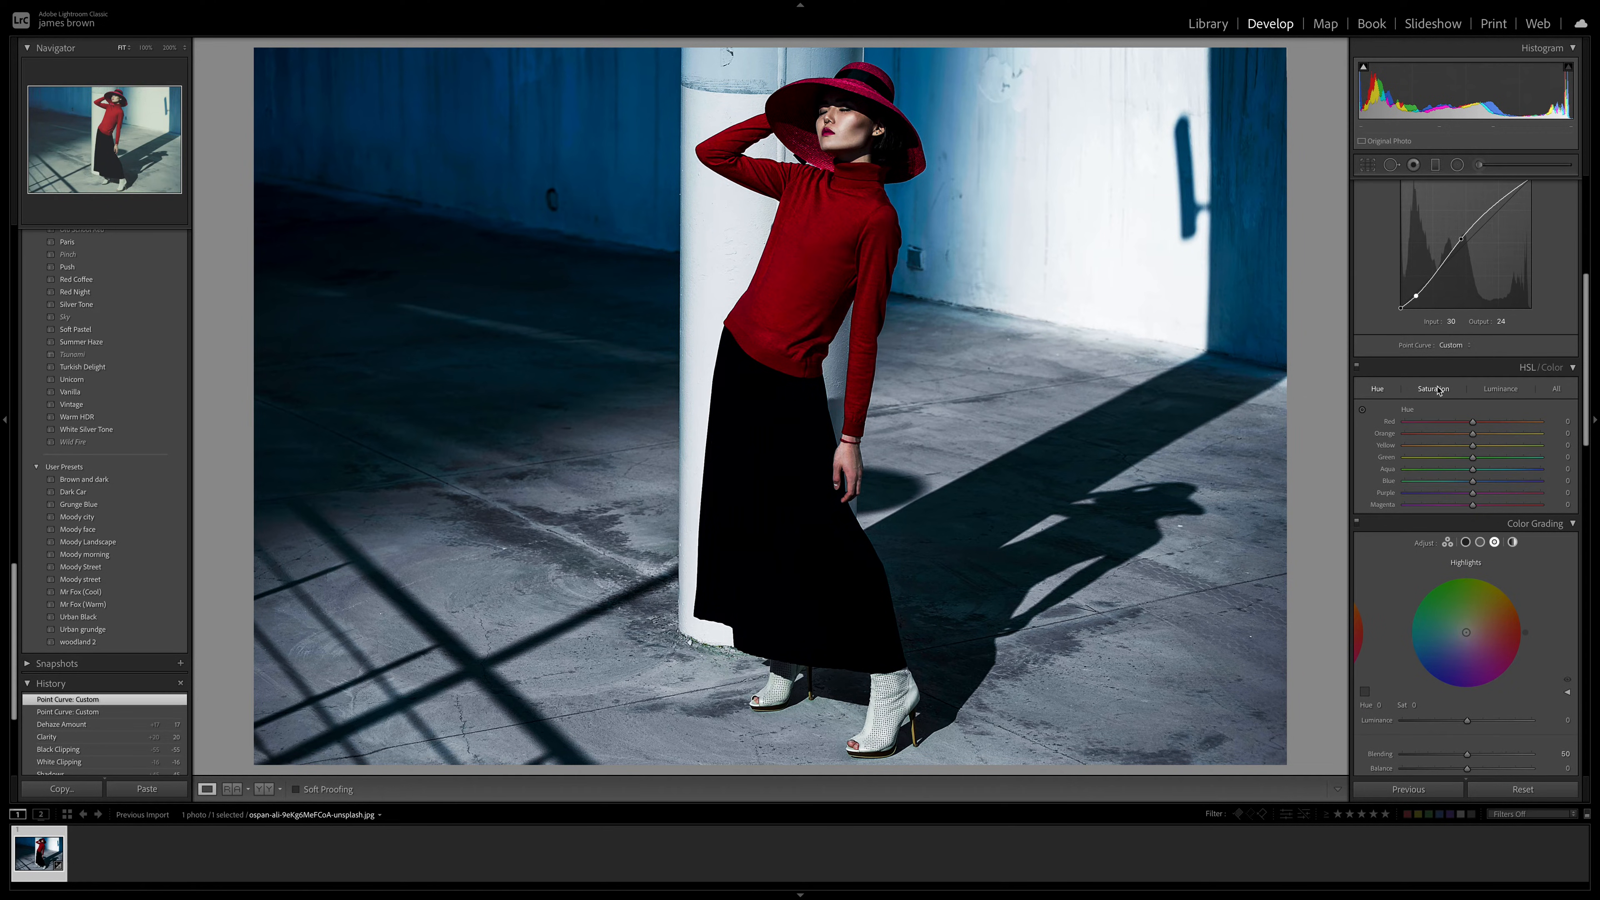
pyautogui.click(1556, 389)
pyautogui.scroll(-2, 1556, 403)
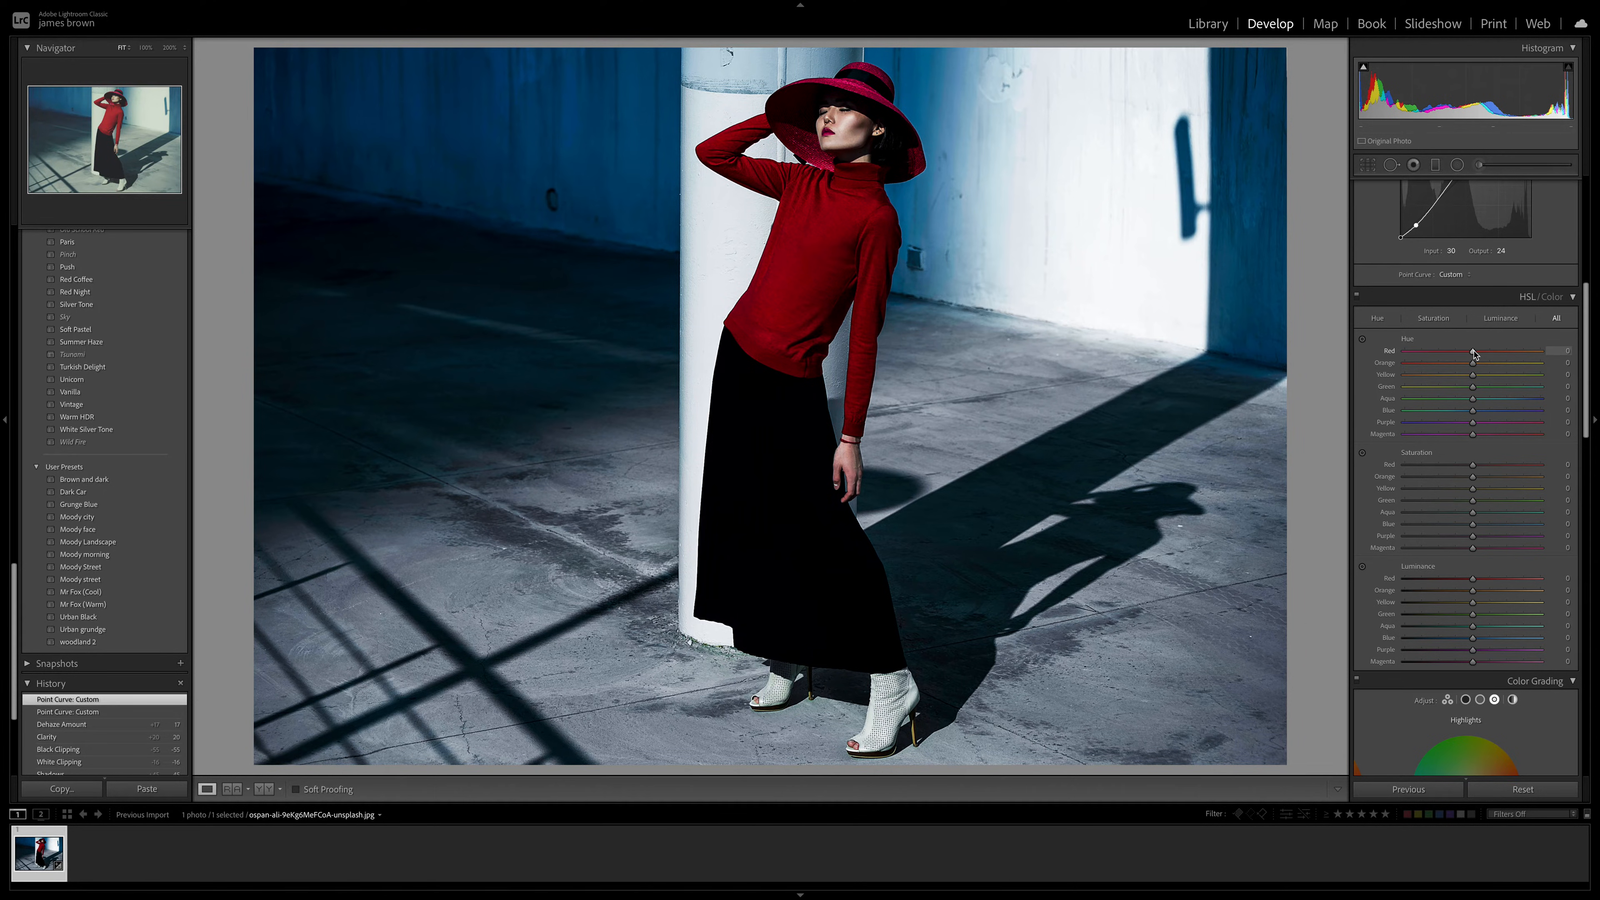
pyautogui.moveTo(1474, 354); pyautogui.dragTo(1494, 354)
pyautogui.moveTo(1495, 355); pyautogui.dragTo(1480, 366)
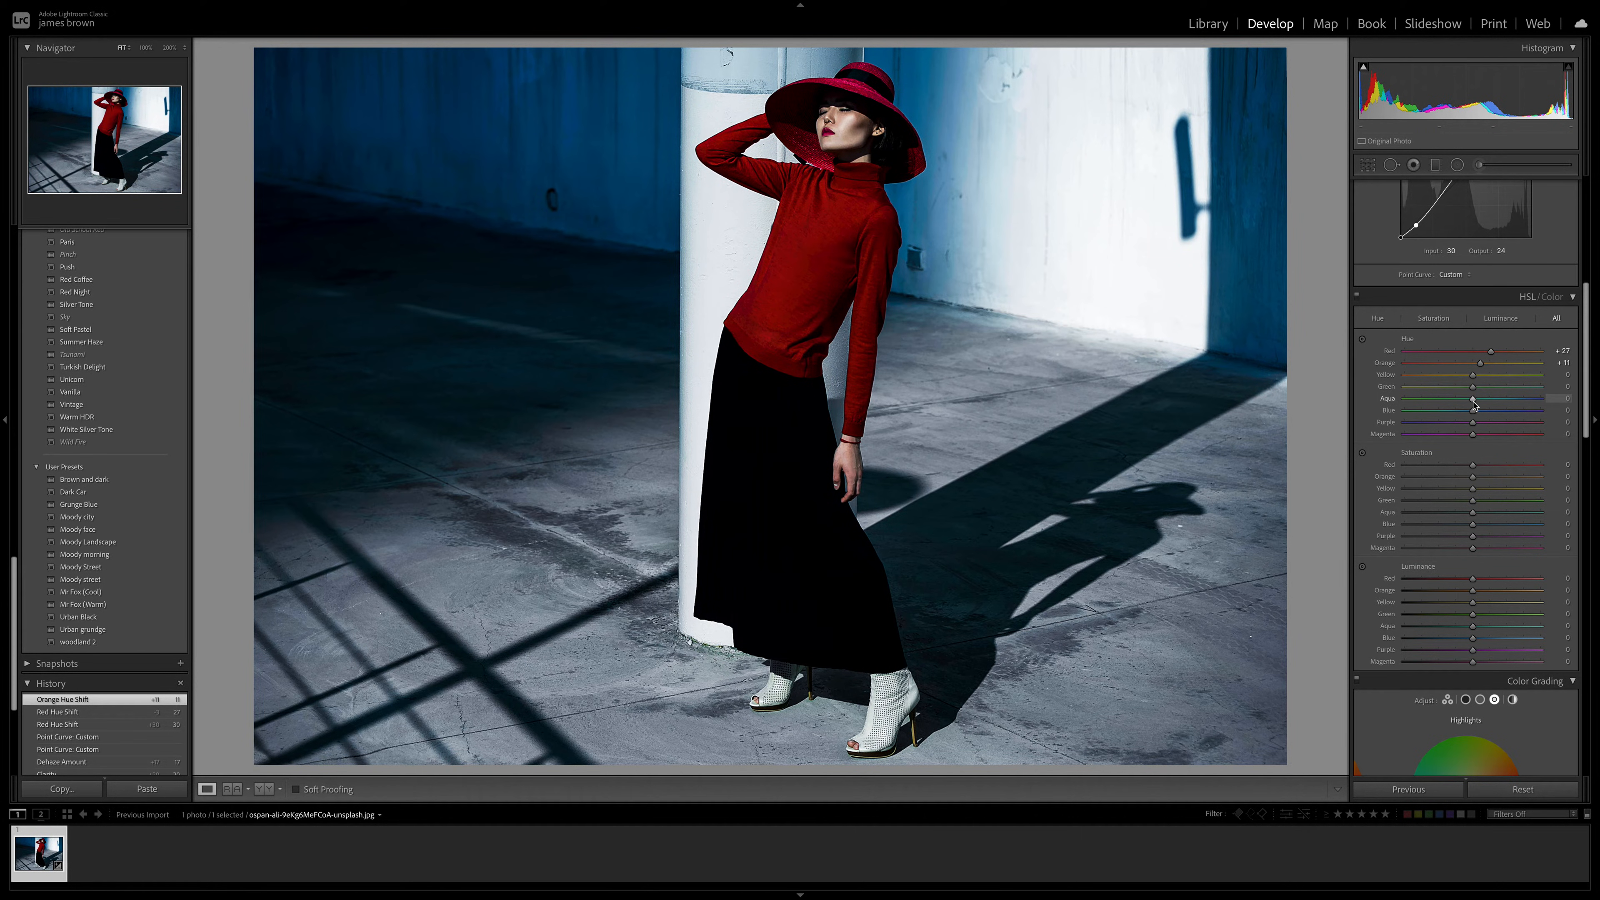
# - Shift the cool tones by setting the Aqua hue to +8 and the Blue hue to -14
pyautogui.moveTo(1474, 401); pyautogui.dragTo(1480, 405)
pyautogui.moveTo(1480, 404); pyautogui.dragTo(1480, 404)
pyautogui.moveTo(1475, 413); pyautogui.dragTo(1469, 415)
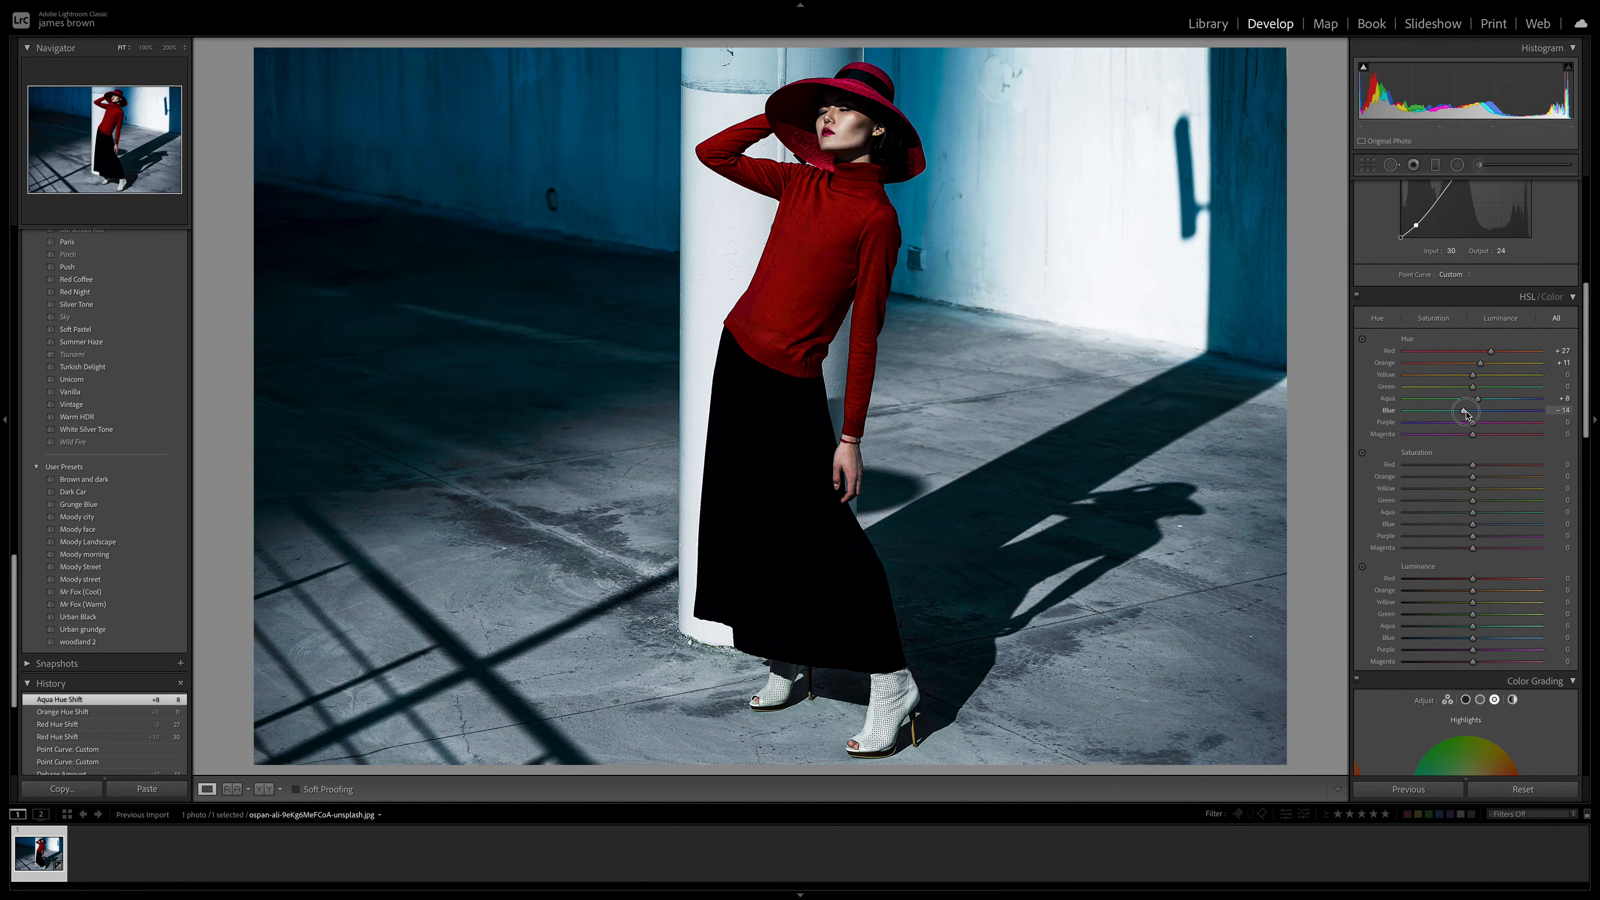
pyautogui.moveTo(1466, 414); pyautogui.dragTo(1466, 414)
# - Reduce the warm and green saturation: Red -16, Orange -20, Yellow -100 and Green -100
pyautogui.scroll(-2, 1470, 408)
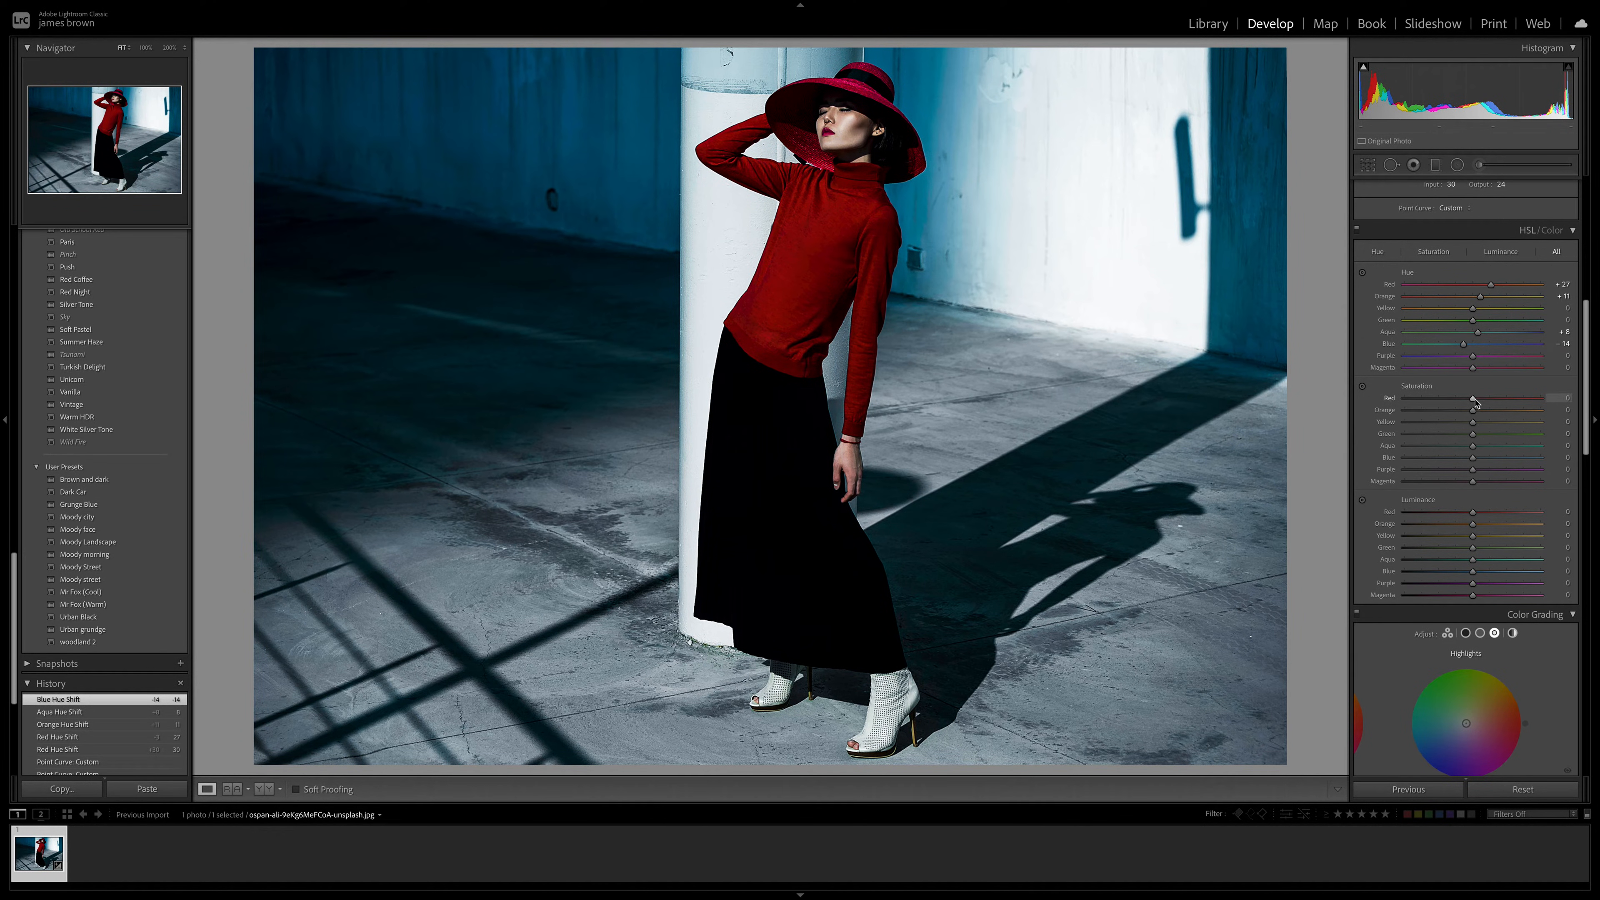
pyautogui.moveTo(1475, 402); pyautogui.dragTo(1465, 403)
pyautogui.moveTo(1465, 402); pyautogui.dragTo(1460, 413)
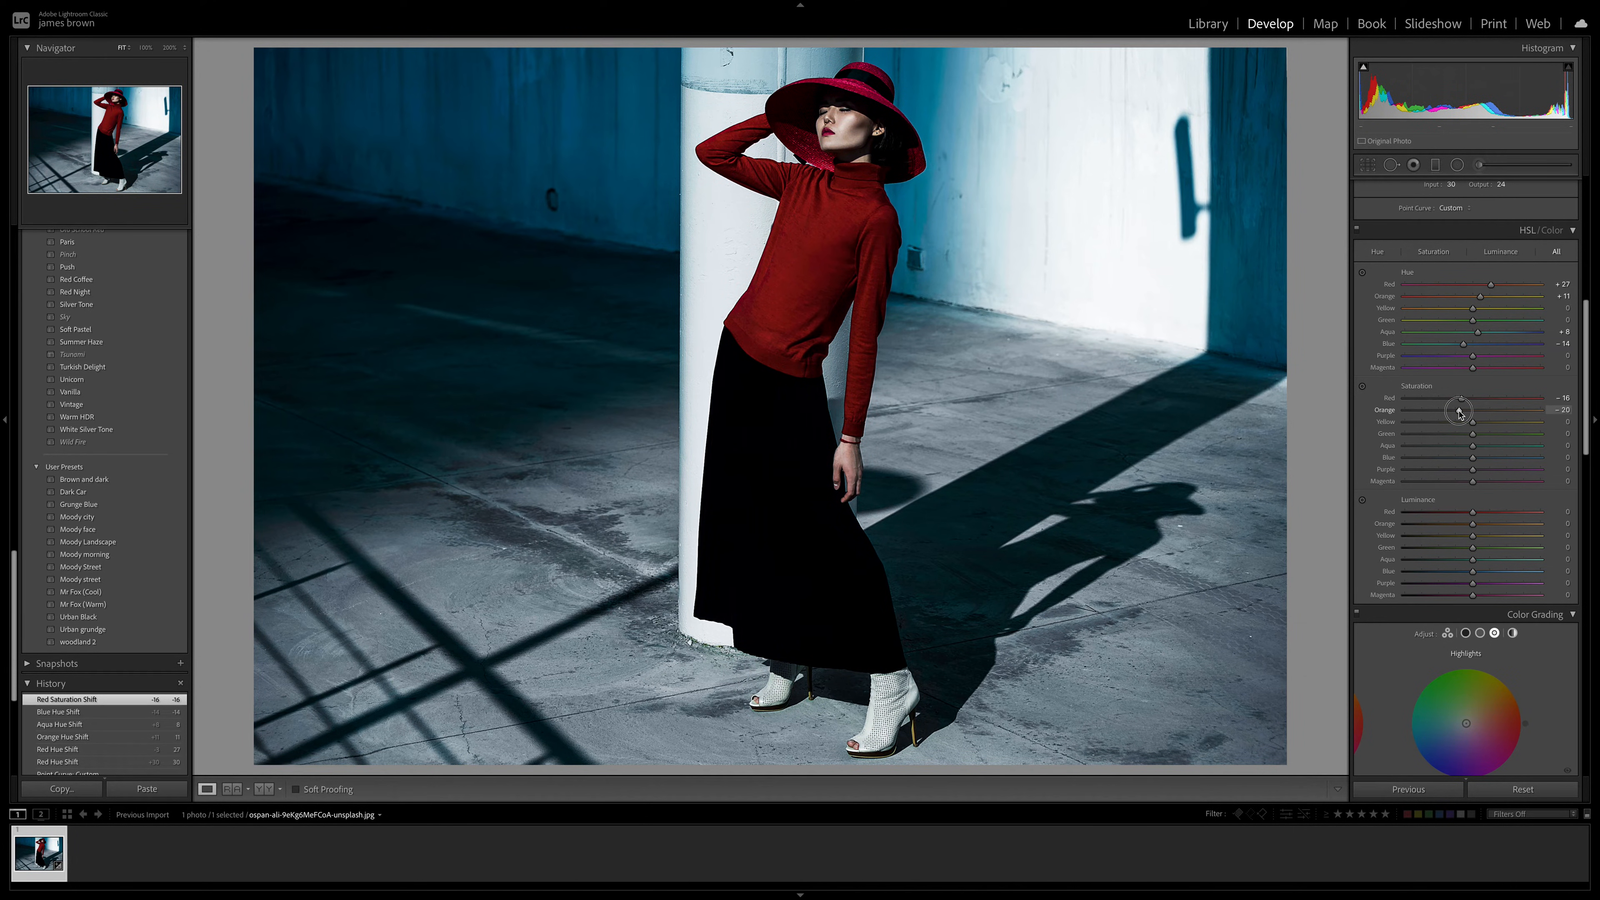
pyautogui.moveTo(1460, 414); pyautogui.dragTo(1460, 414)
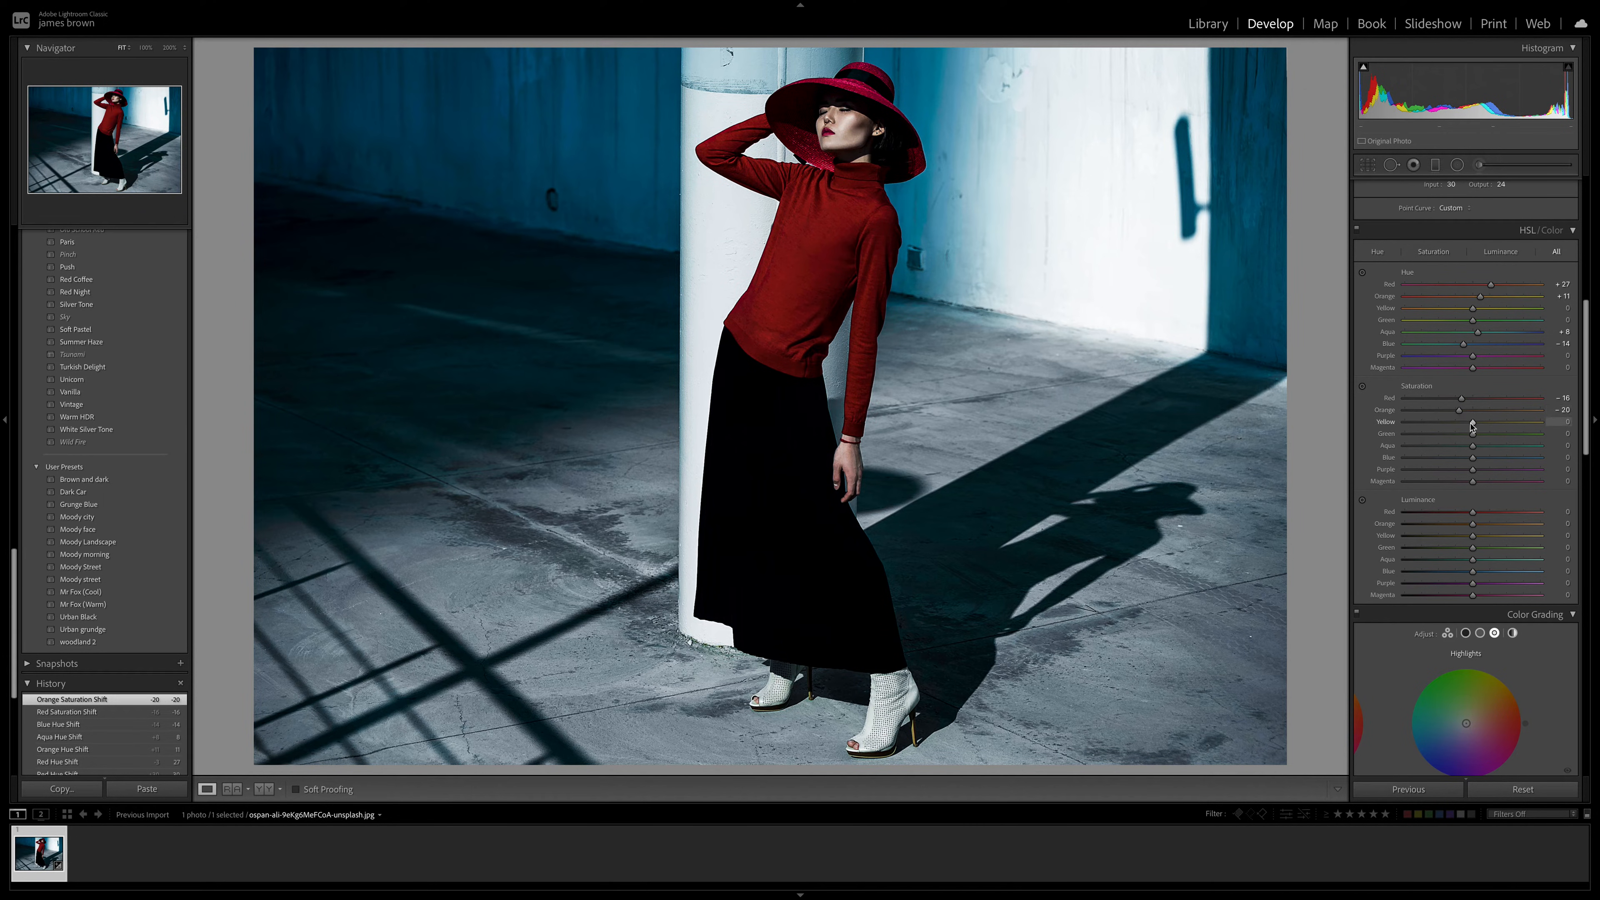
pyautogui.moveTo(1473, 421); pyautogui.dragTo(1354, 436)
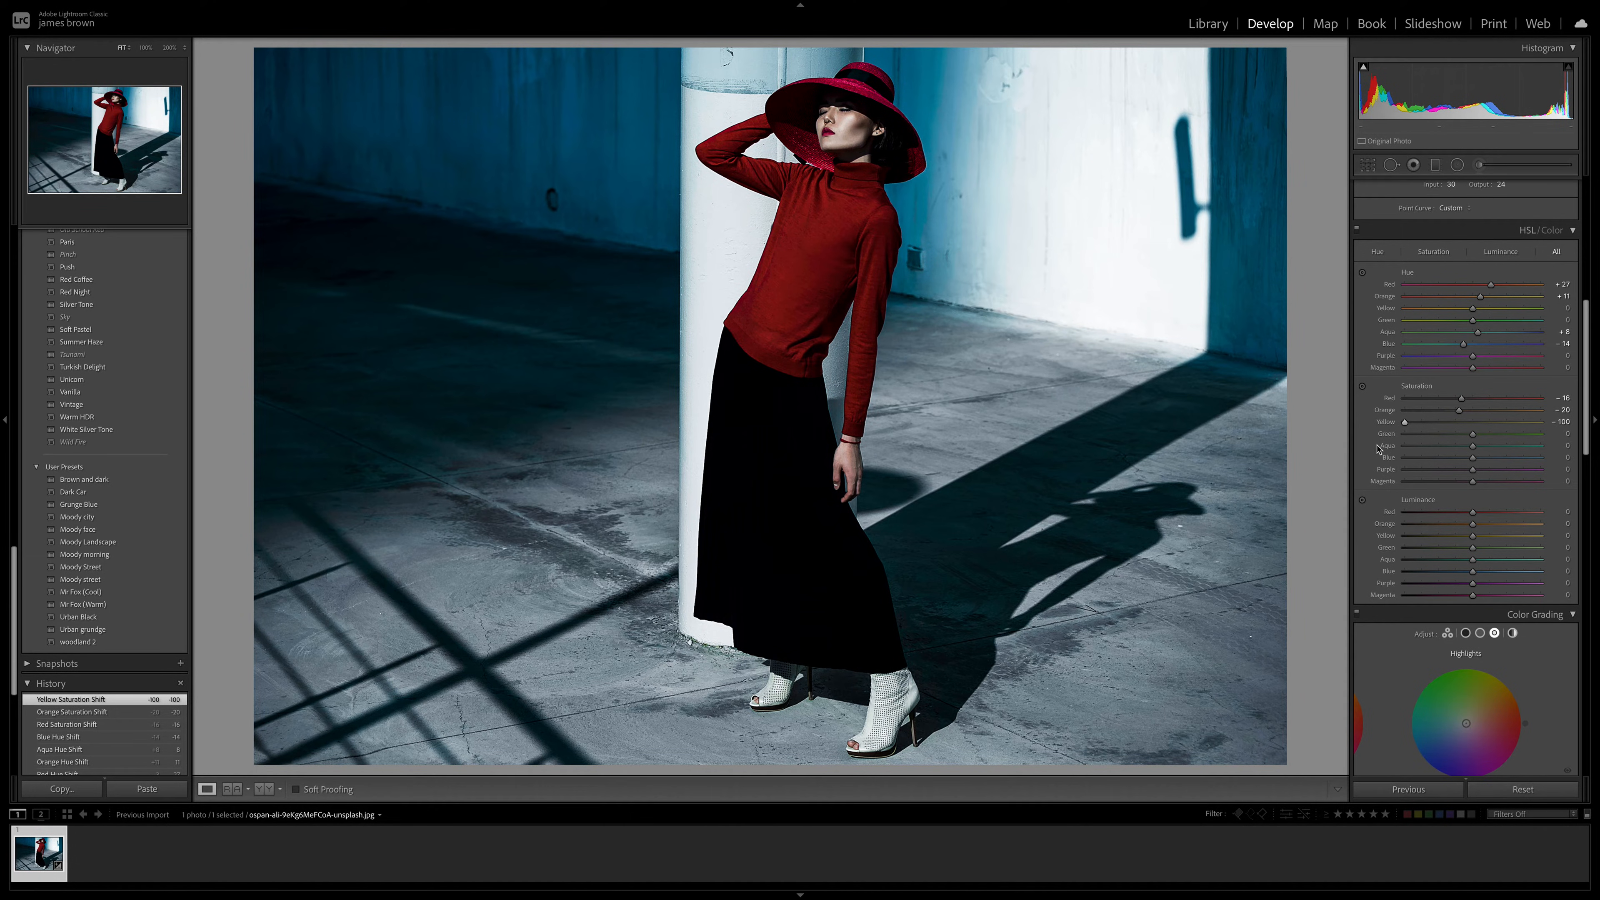
pyautogui.moveTo(1474, 435); pyautogui.dragTo(1390, 436)
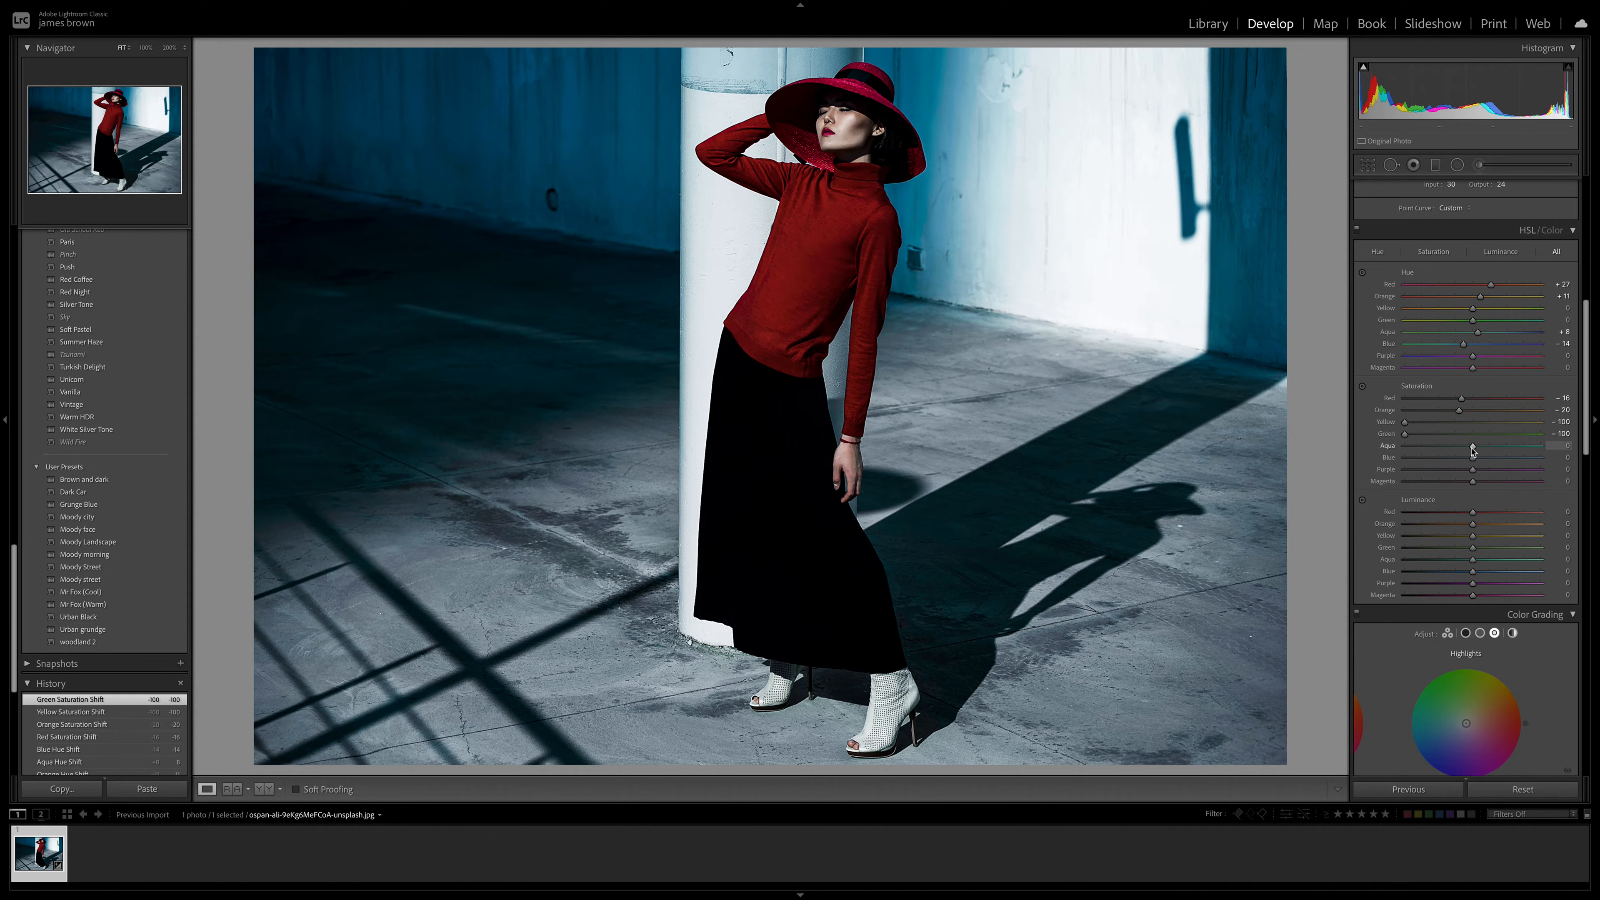
# - Set the saturation of Aqua to +9, Blue to +24 and Purple to -11
pyautogui.moveTo(1473, 449); pyautogui.dragTo(1479, 448)
pyautogui.scroll(-1, 1479, 448)
pyautogui.moveTo(1473, 443); pyautogui.dragTo(1491, 442)
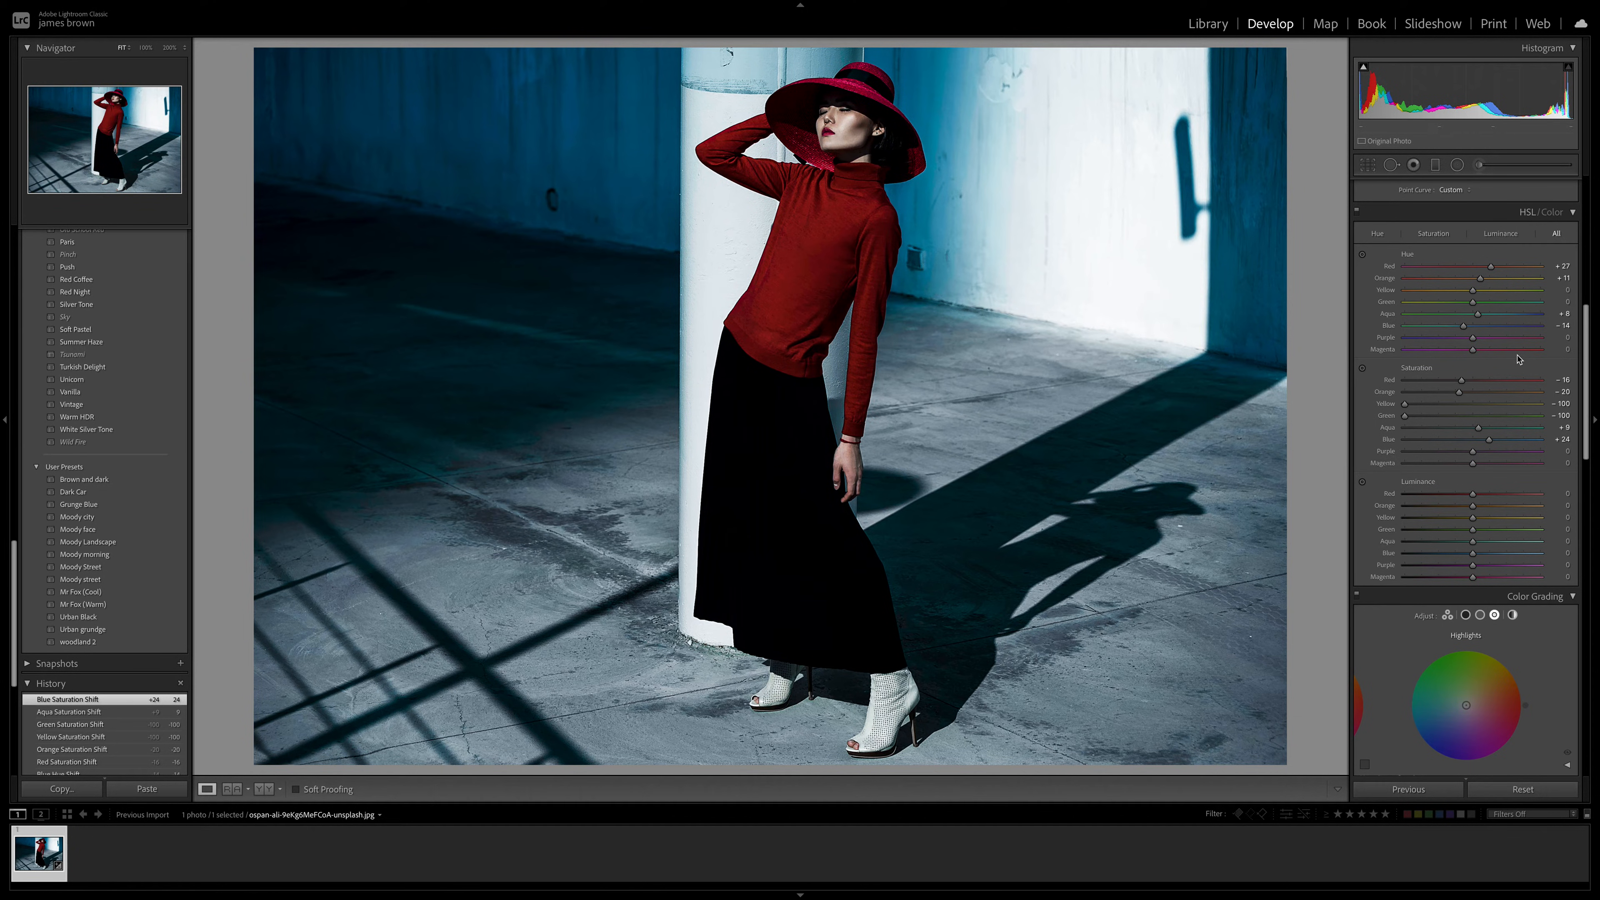
pyautogui.moveTo(1472, 451); pyautogui.dragTo(1465, 452)
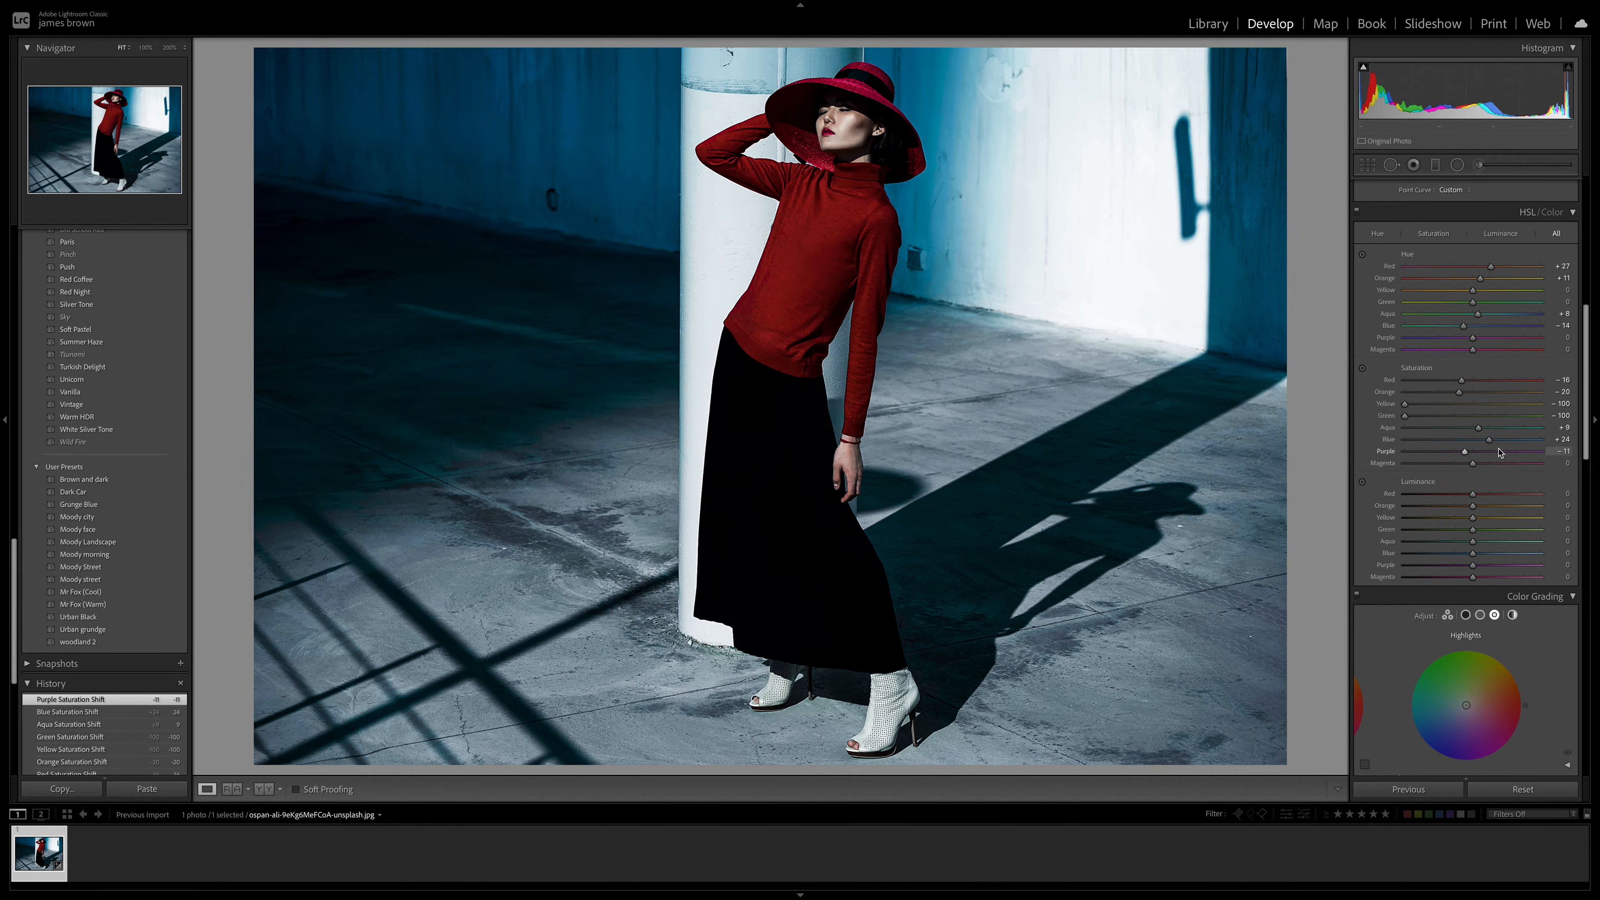
pyautogui.scroll(-3, 1501, 456)
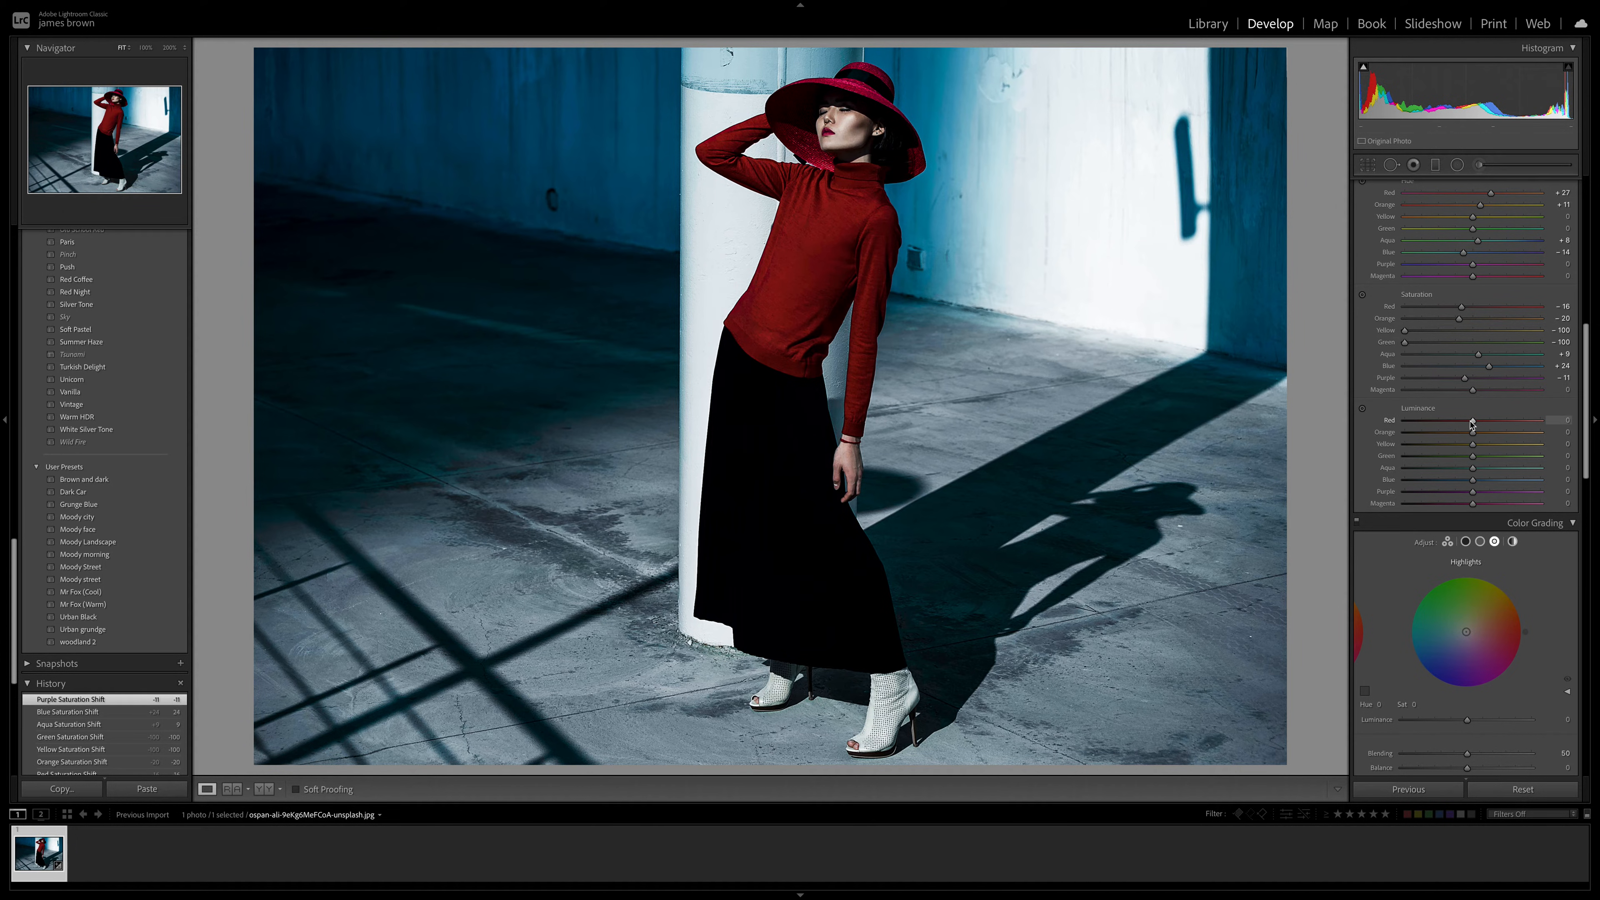
# - Darken the HSL luminance values: Red -25, Orange -36, Yellow -50, Aqua -15 and Blue -12
pyautogui.moveTo(1472, 423); pyautogui.dragTo(1439, 448)
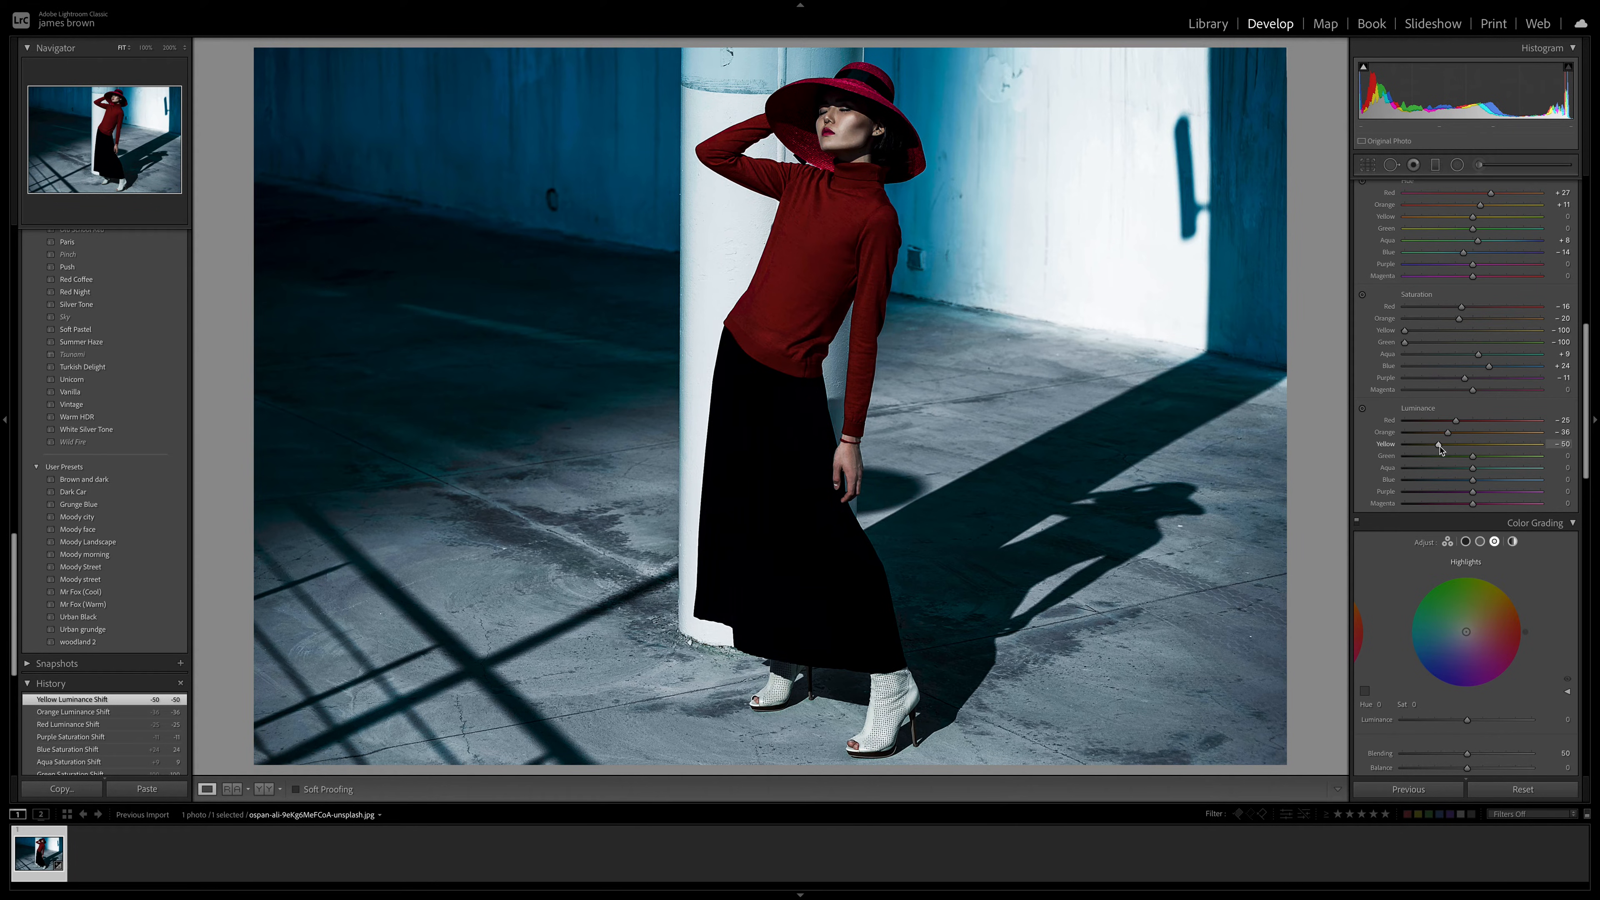
pyautogui.moveTo(1474, 471); pyautogui.dragTo(1464, 474)
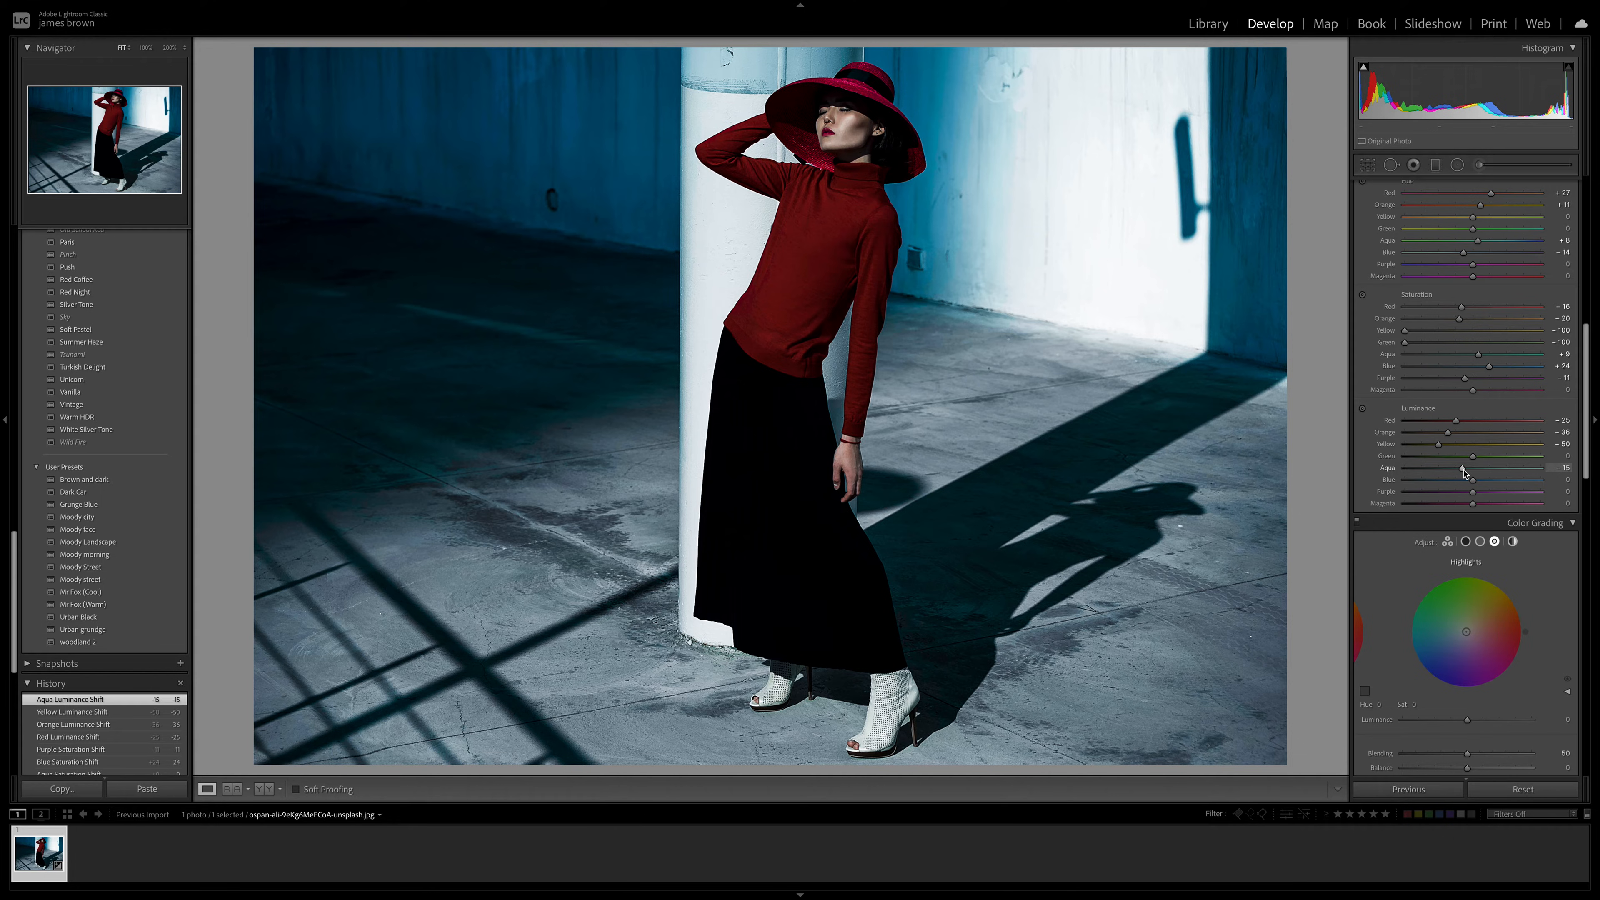
pyautogui.moveTo(1474, 481); pyautogui.dragTo(1466, 484)
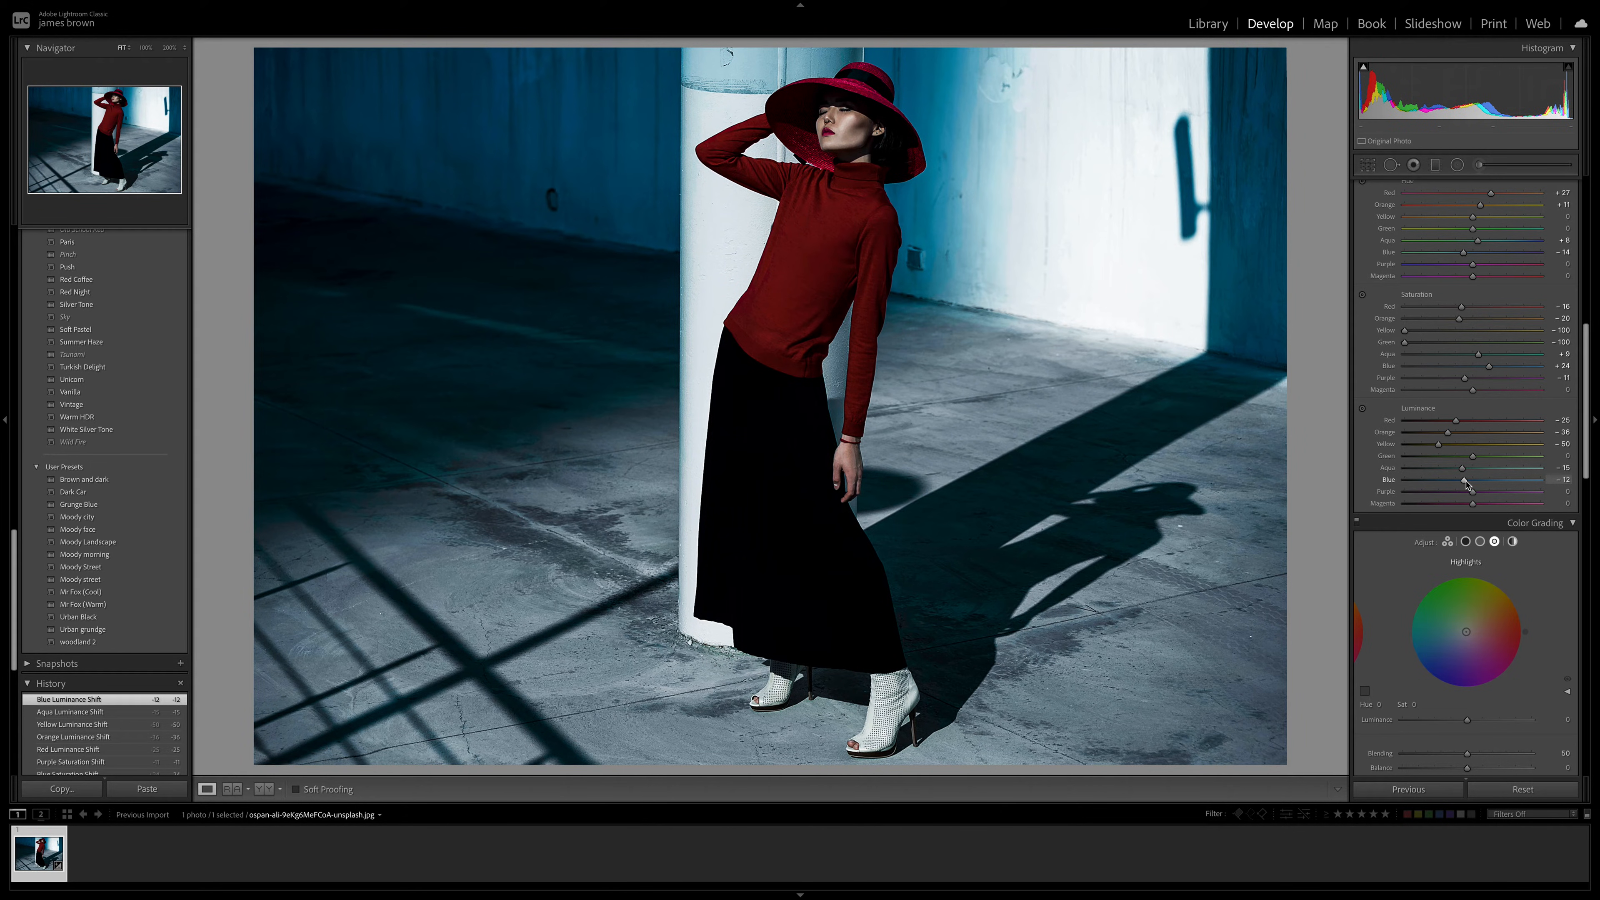
pyautogui.scroll(2, 1546, 228)
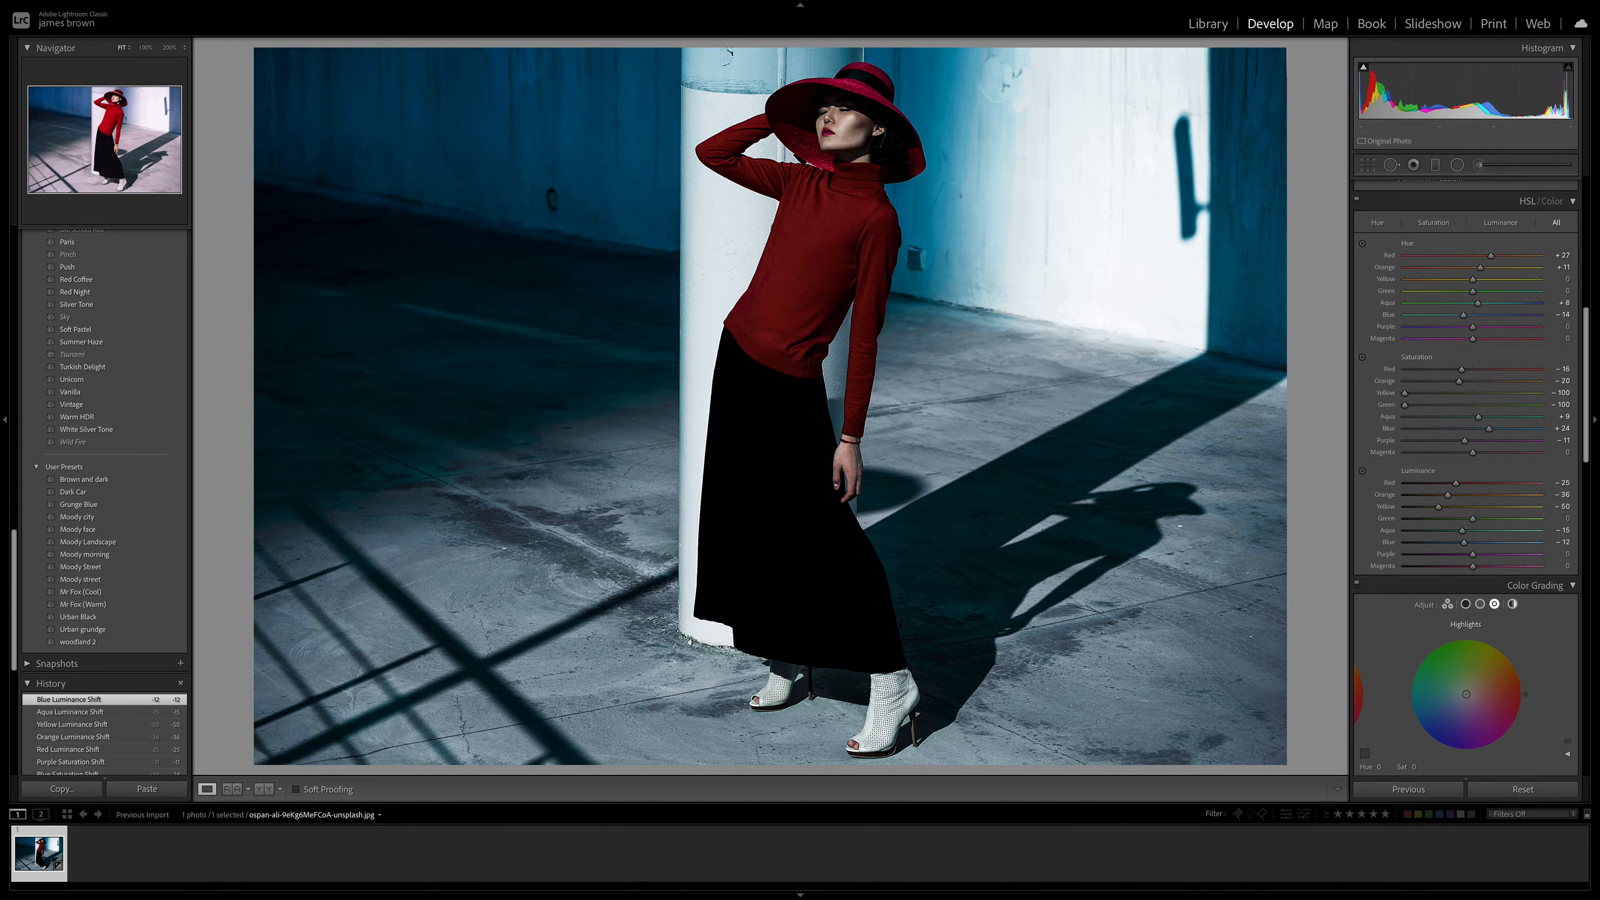
# - Tint the highlights blue in Color Grading with hue 205 and saturation 10
pyautogui.scroll(-5, 1451, 647)
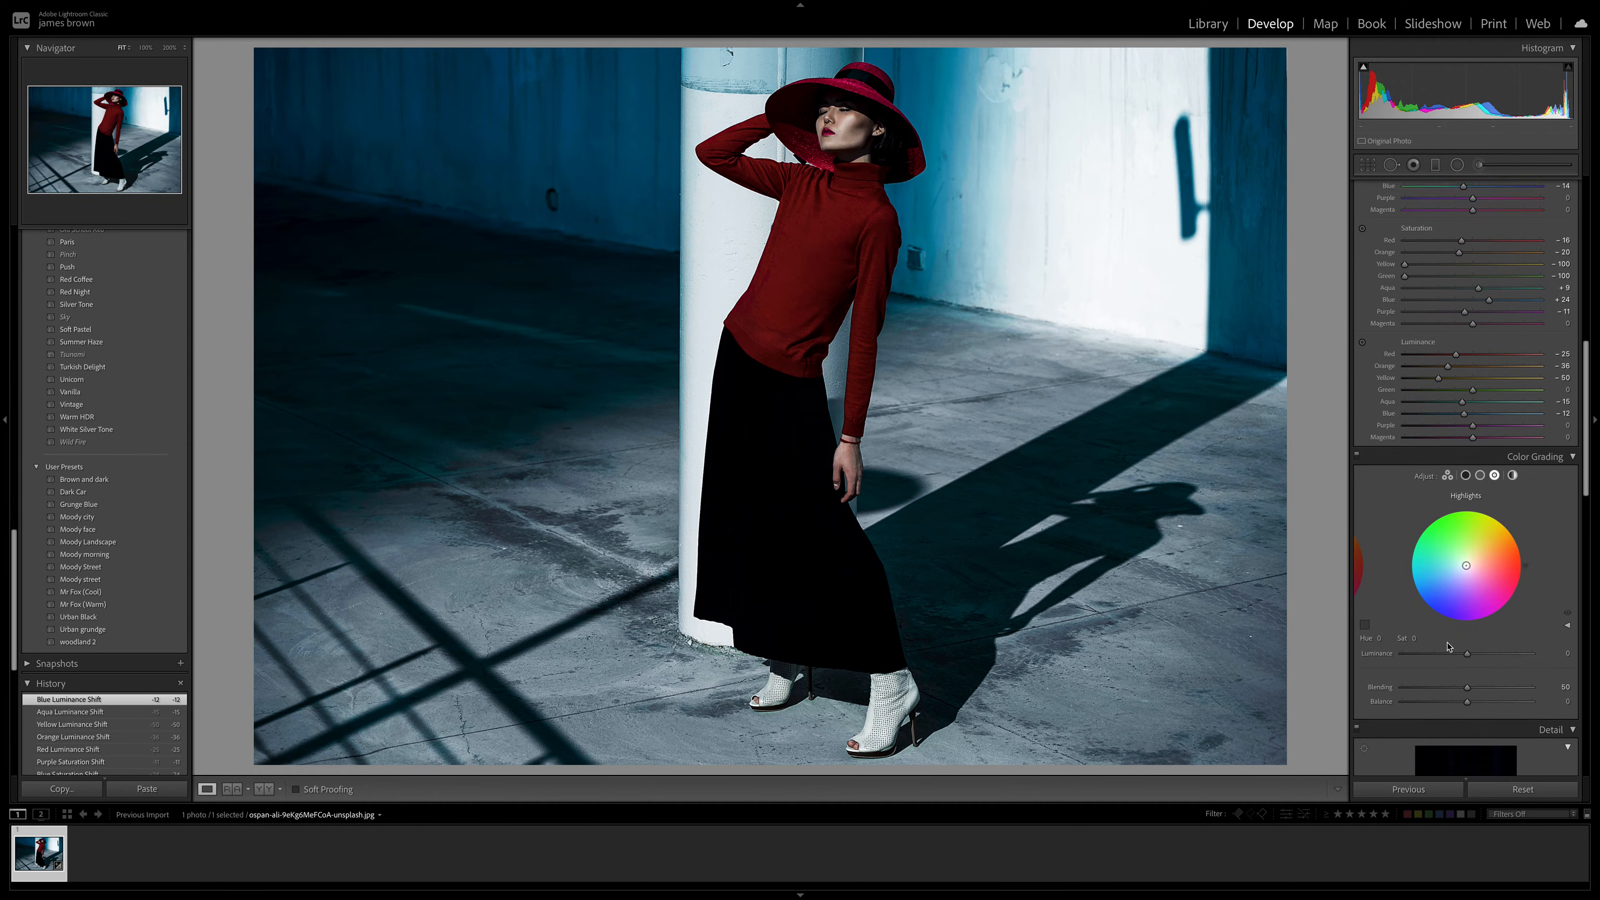
pyautogui.scroll(-1, 1451, 647)
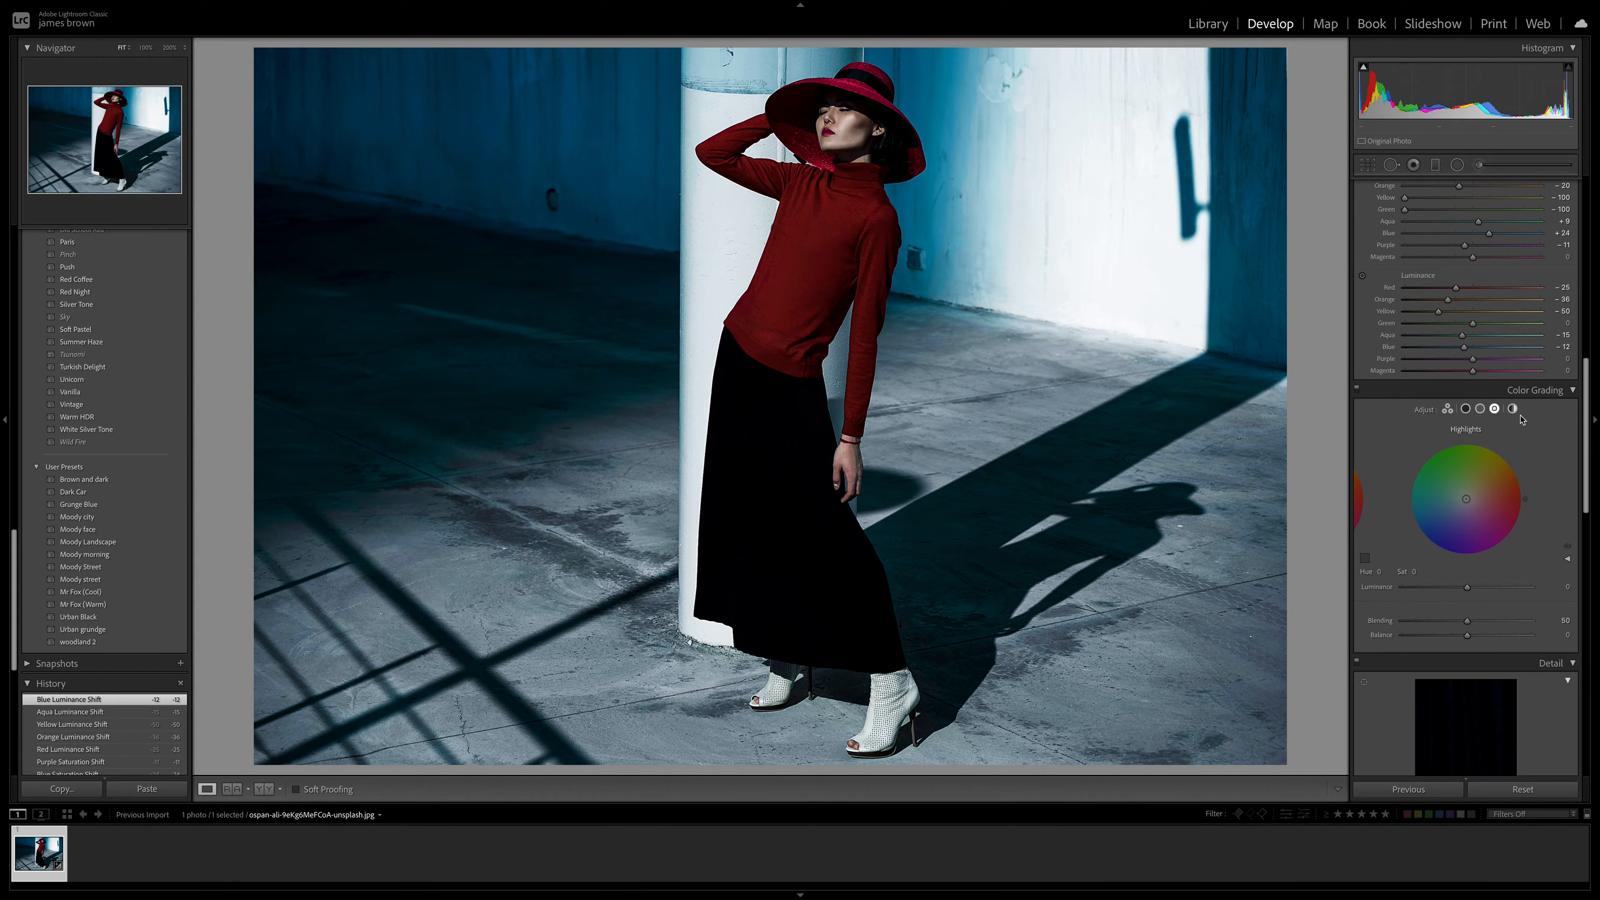
pyautogui.click(1481, 409)
pyautogui.click(1465, 409)
pyautogui.click(1495, 410)
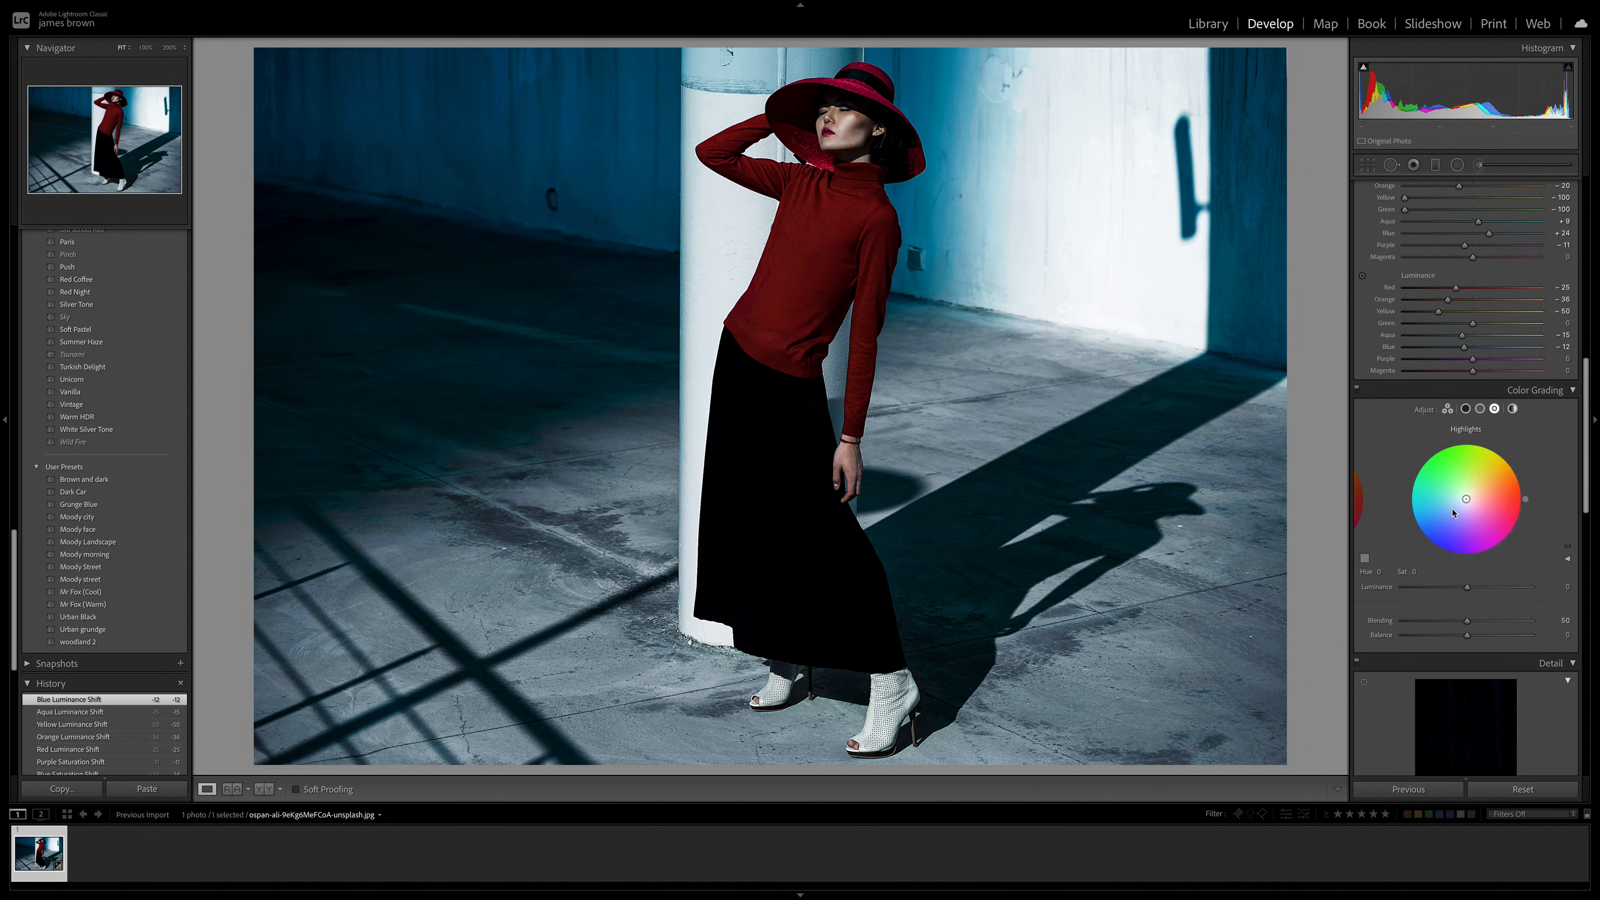
pyautogui.moveTo(1466, 498)
pyautogui.mouseDown()
pyautogui.moveTo(1462, 484)
pyautogui.moveTo(1459, 510)
pyautogui.mouseUp()
pyautogui.click(1382, 572)
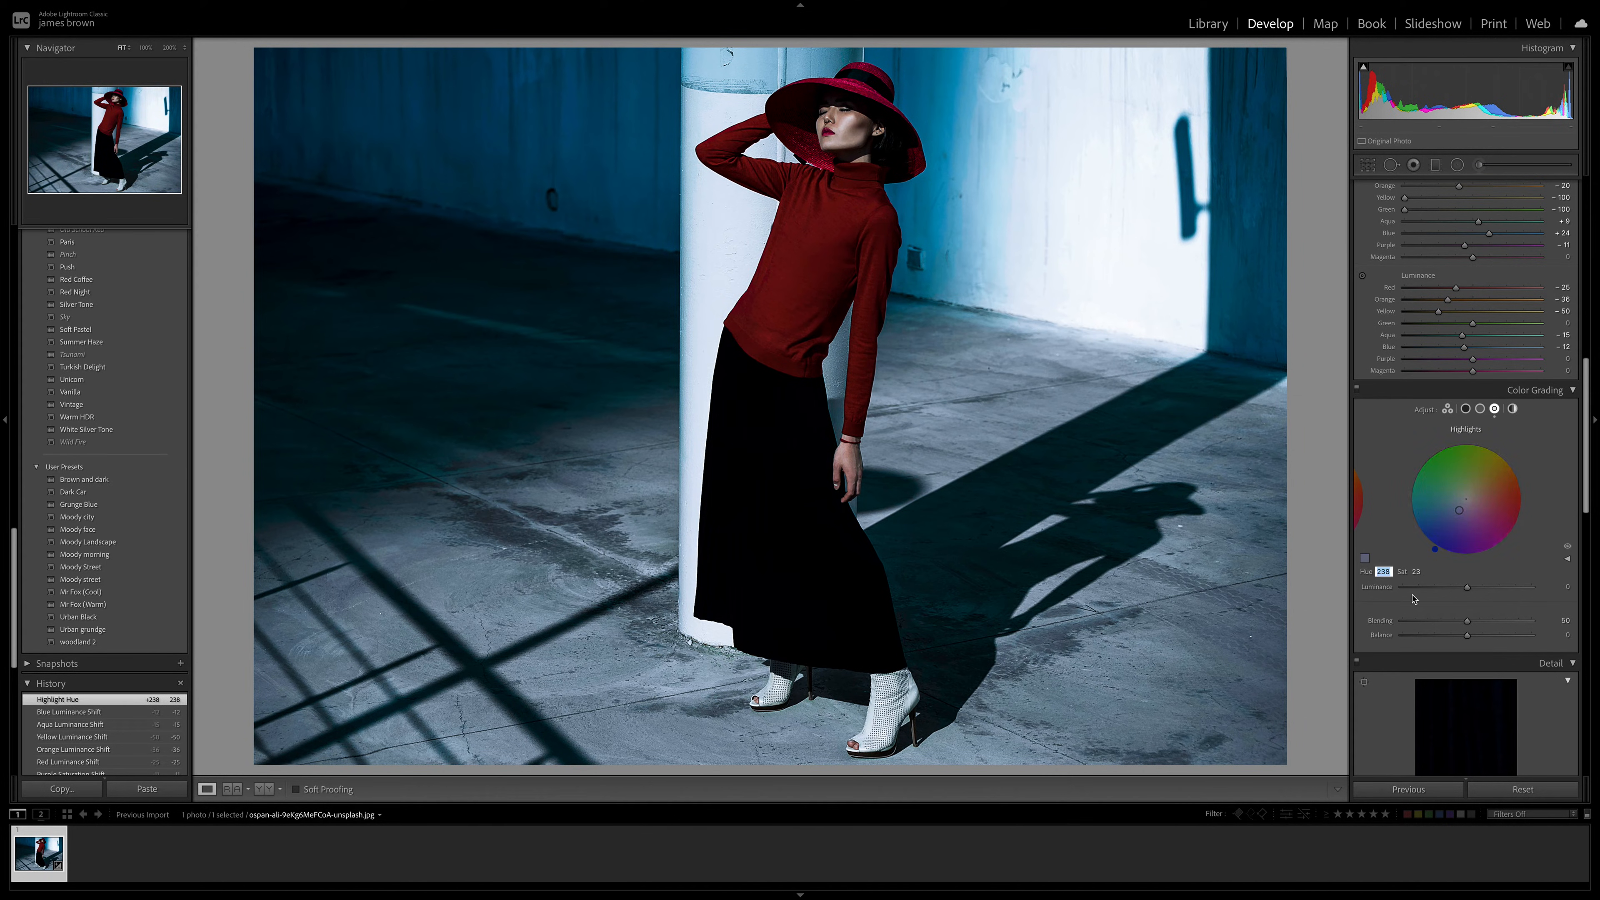
pyautogui.write('222')
pyautogui.write('2')
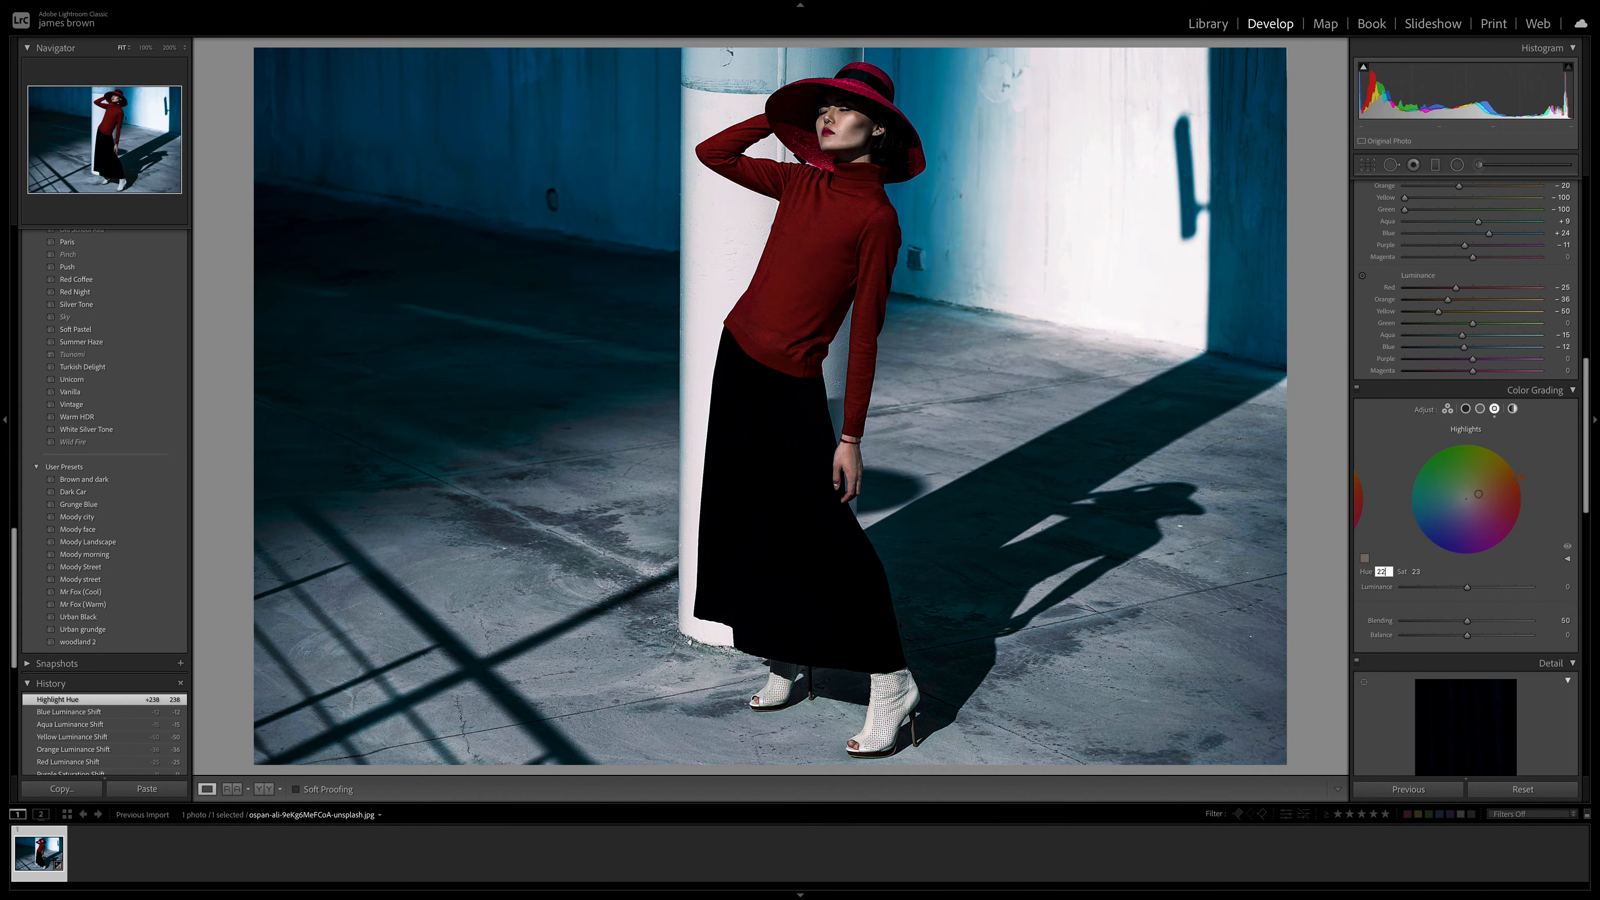
pyautogui.write('05')
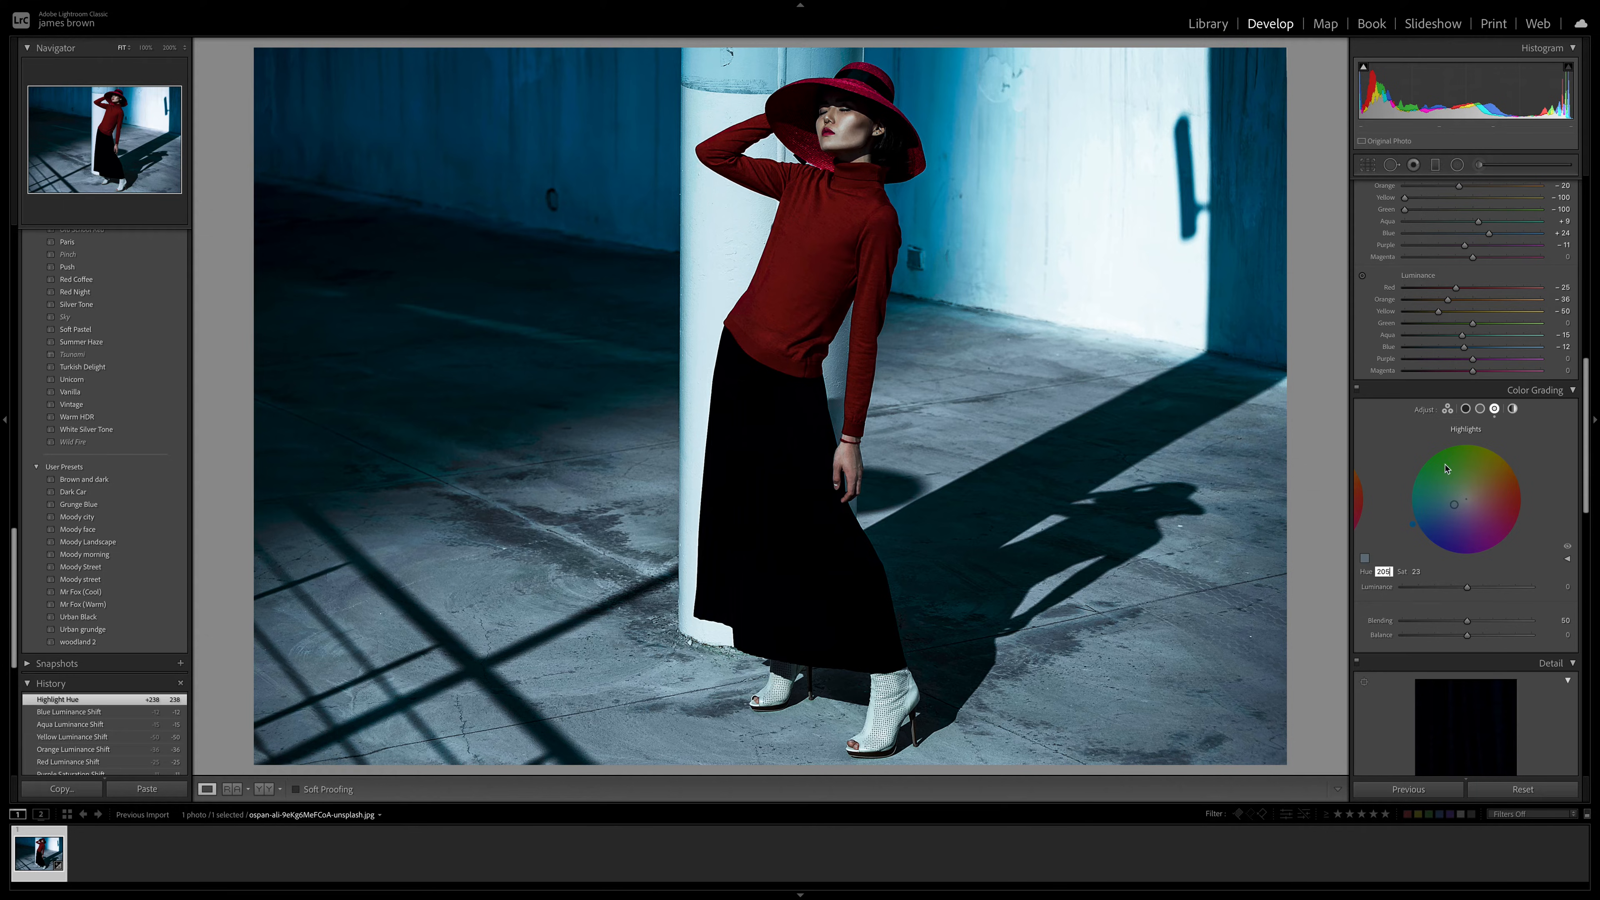
pyautogui.press('Tab')
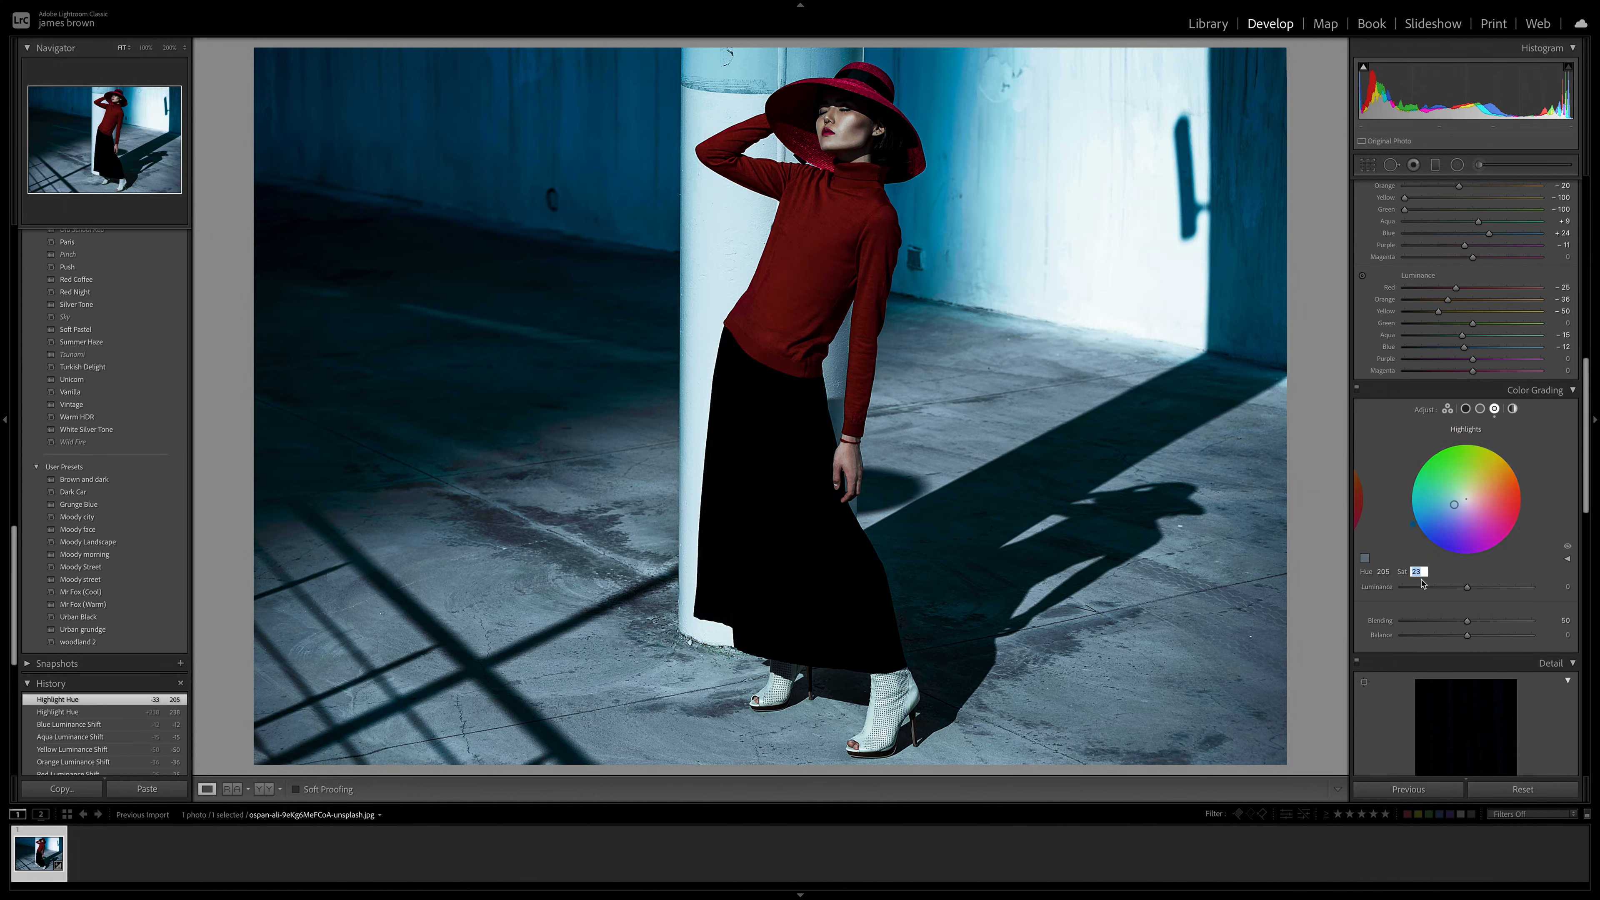
pyautogui.write('10')
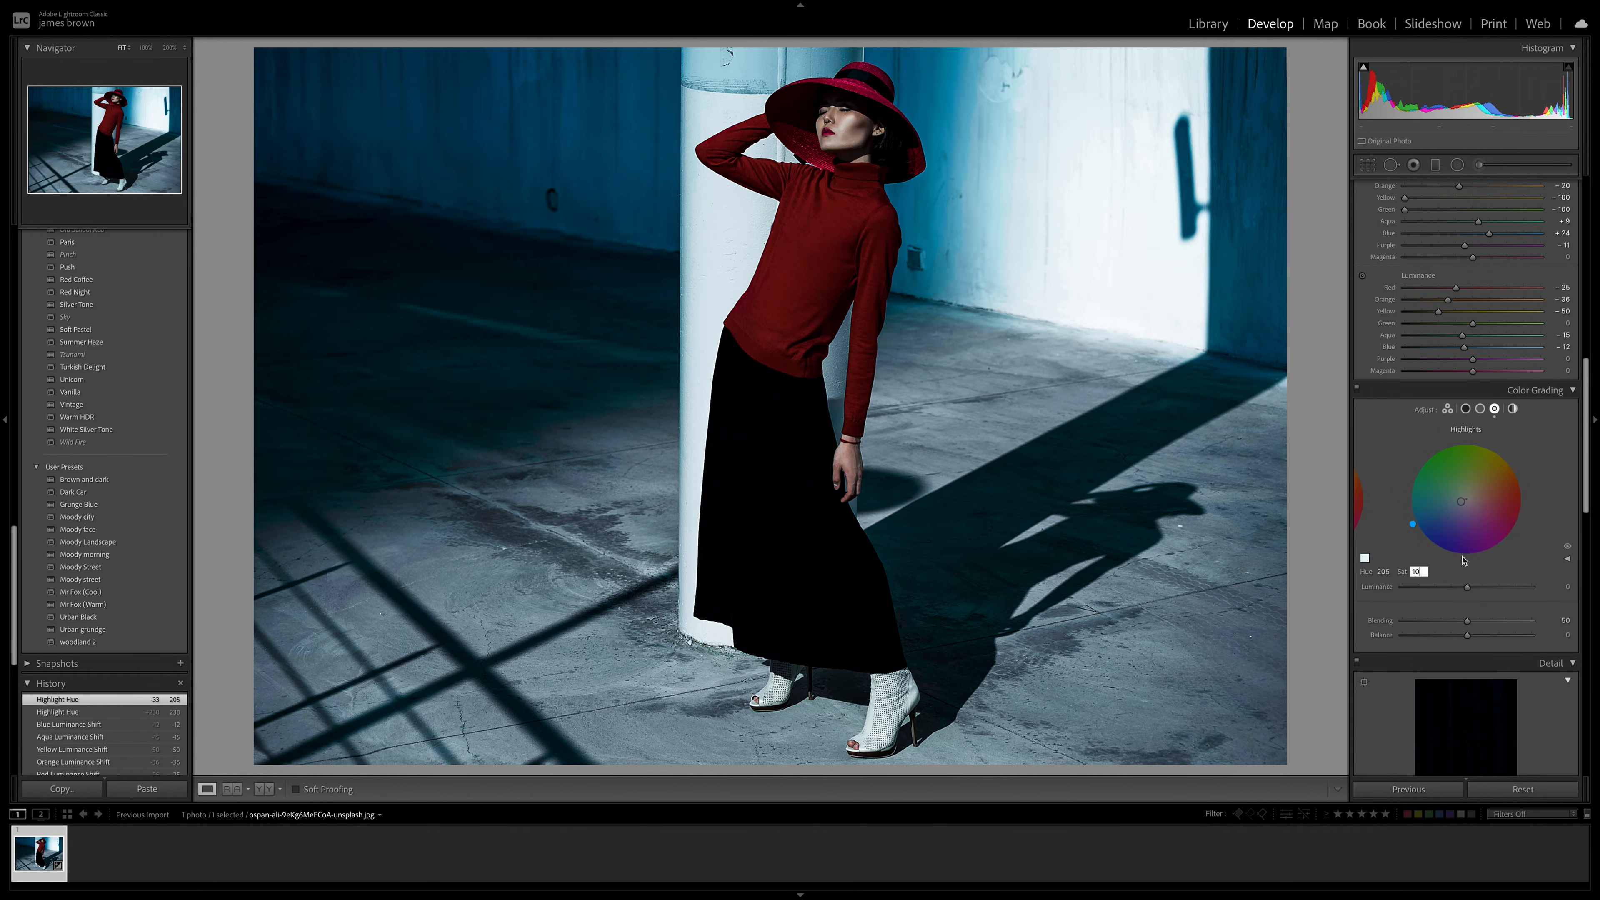
pyautogui.moveTo(1413, 523)
pyautogui.mouseDown()
pyautogui.moveTo(1478, 548)
pyautogui.moveTo(1423, 538)
pyautogui.mouseUp()
pyautogui.moveTo(1412, 524); pyautogui.dragTo(1414, 526)
# - Set the Color Grading blending to 40
pyautogui.moveTo(1467, 620); pyautogui.dragTo(1533, 620)
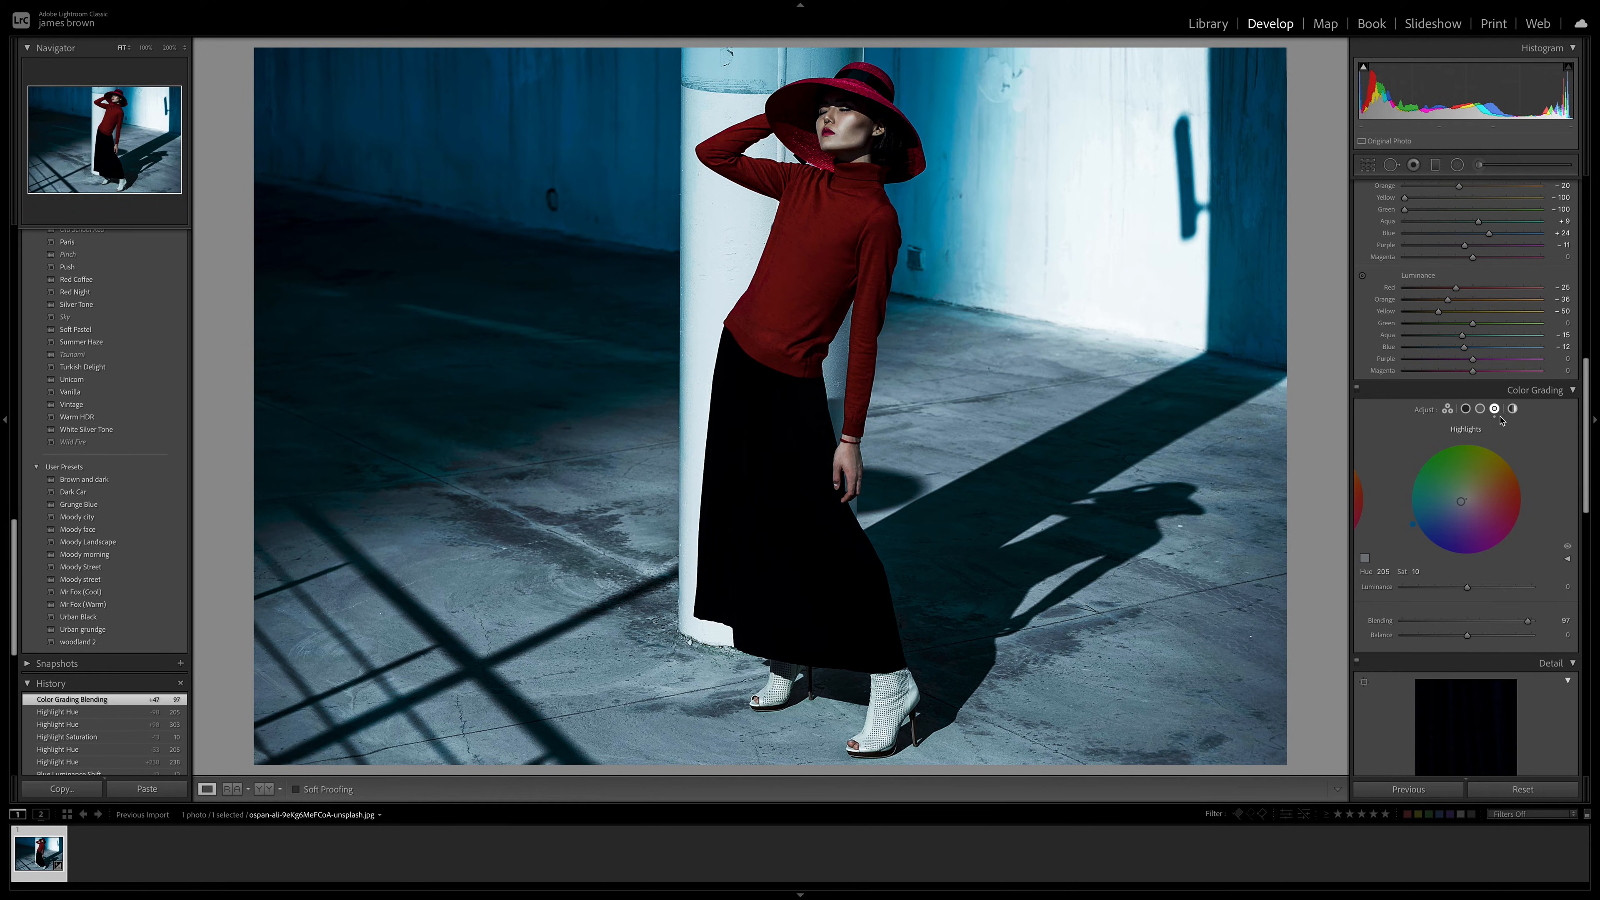
pyautogui.click(1466, 409)
pyautogui.click(1496, 410)
pyautogui.moveTo(1527, 621); pyautogui.dragTo(1455, 621)
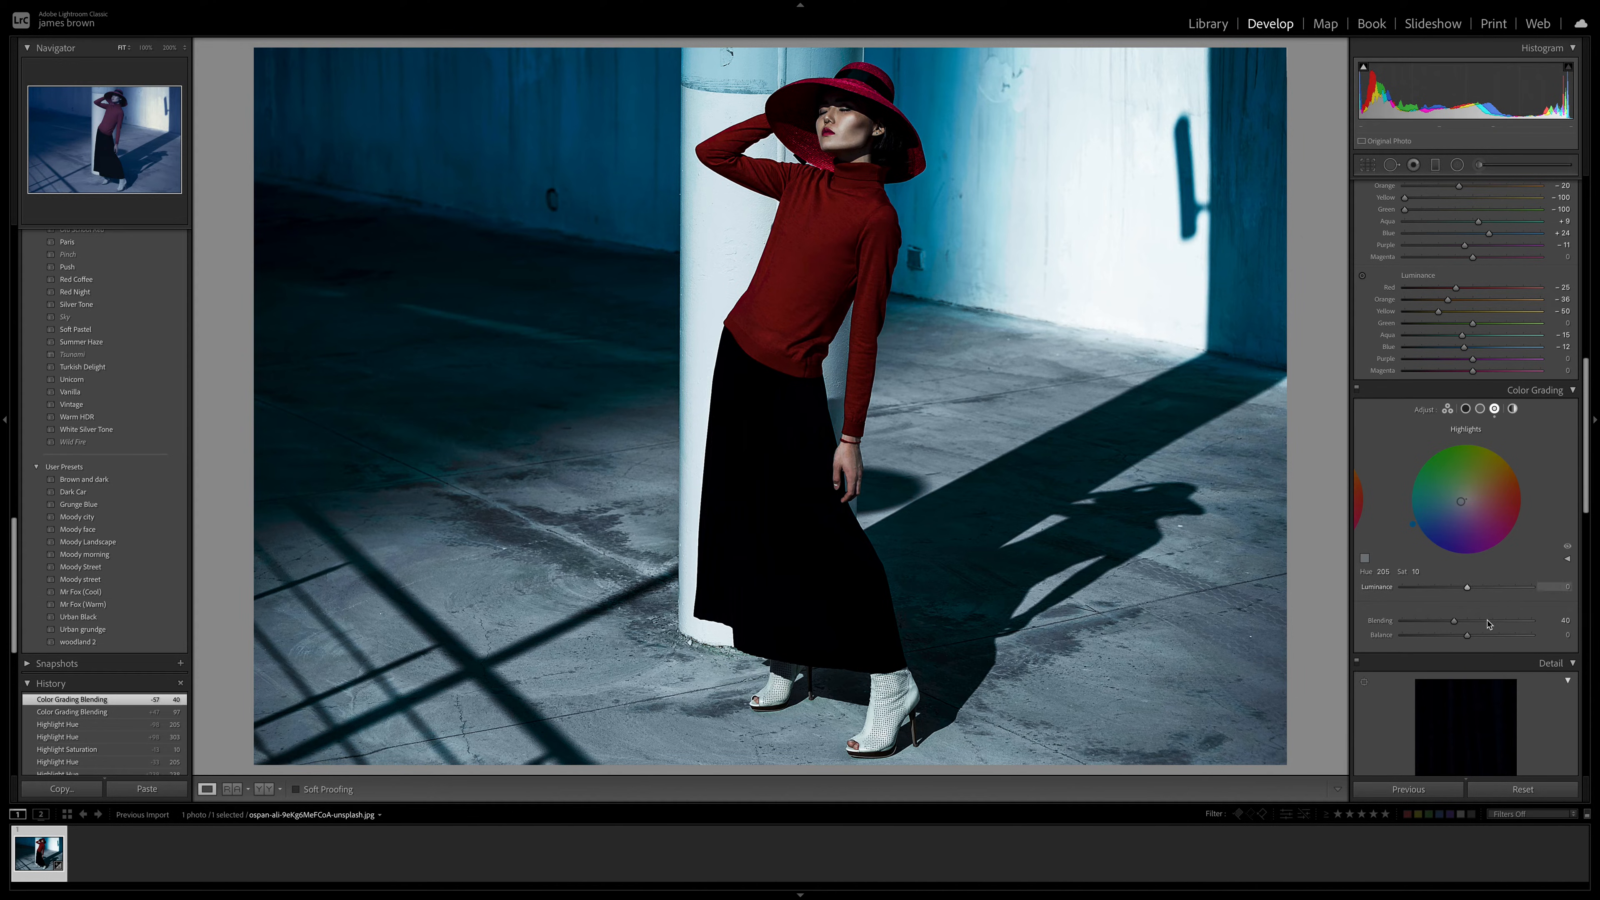
# - Sharpen the photo with an amount of 10 and a detail of 50
pyautogui.scroll(-5, 1492, 624)
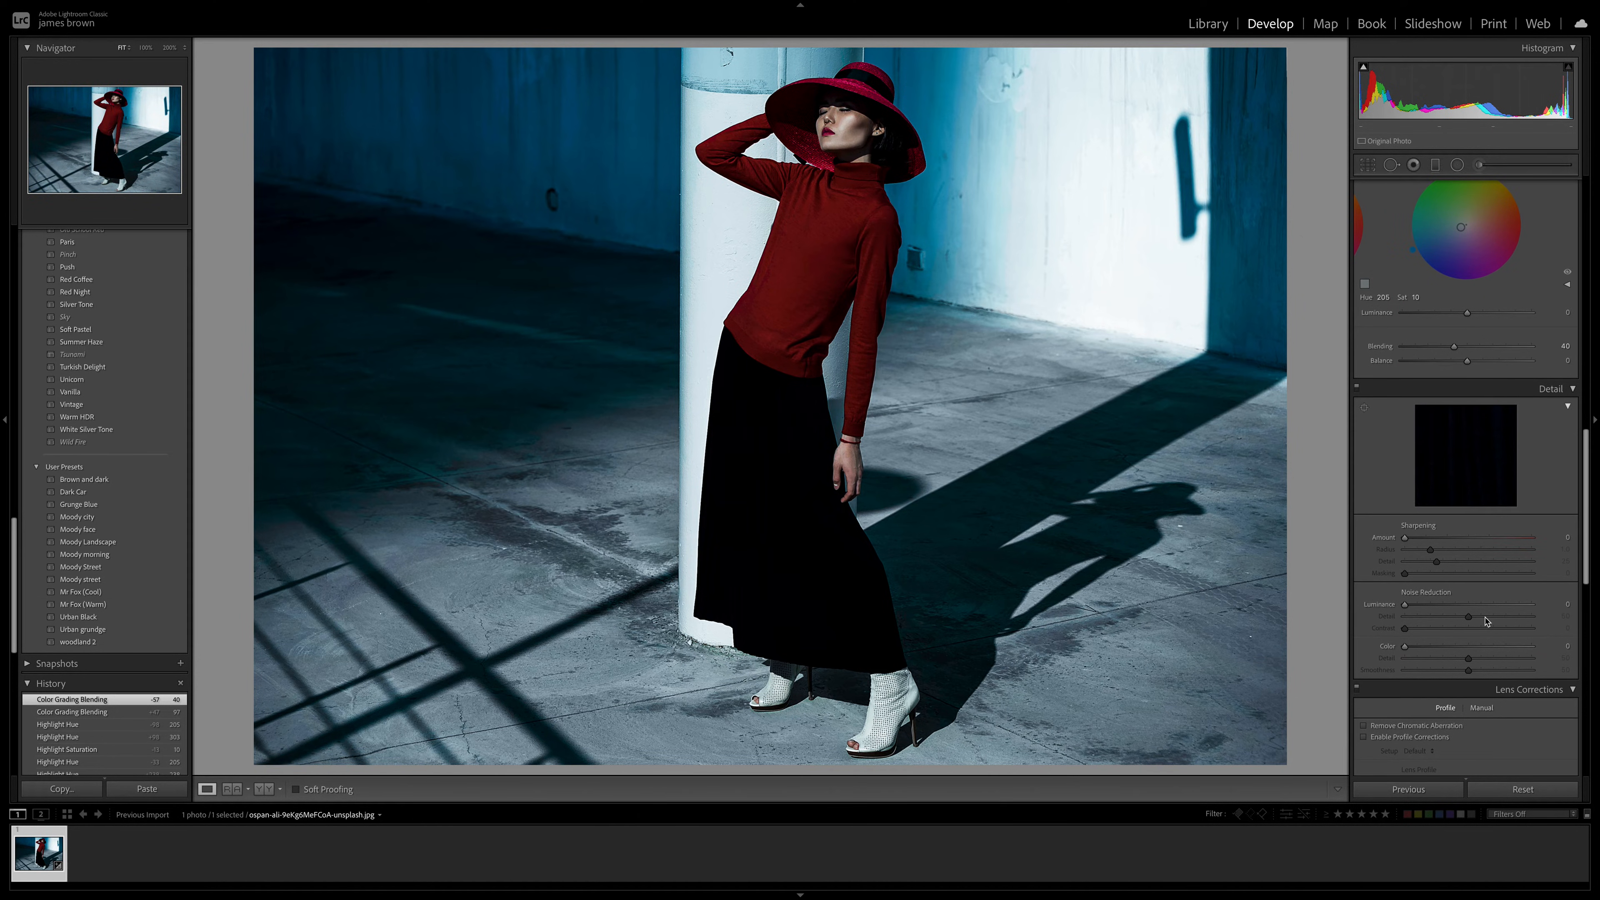
pyautogui.moveTo(1405, 537); pyautogui.dragTo(1415, 539)
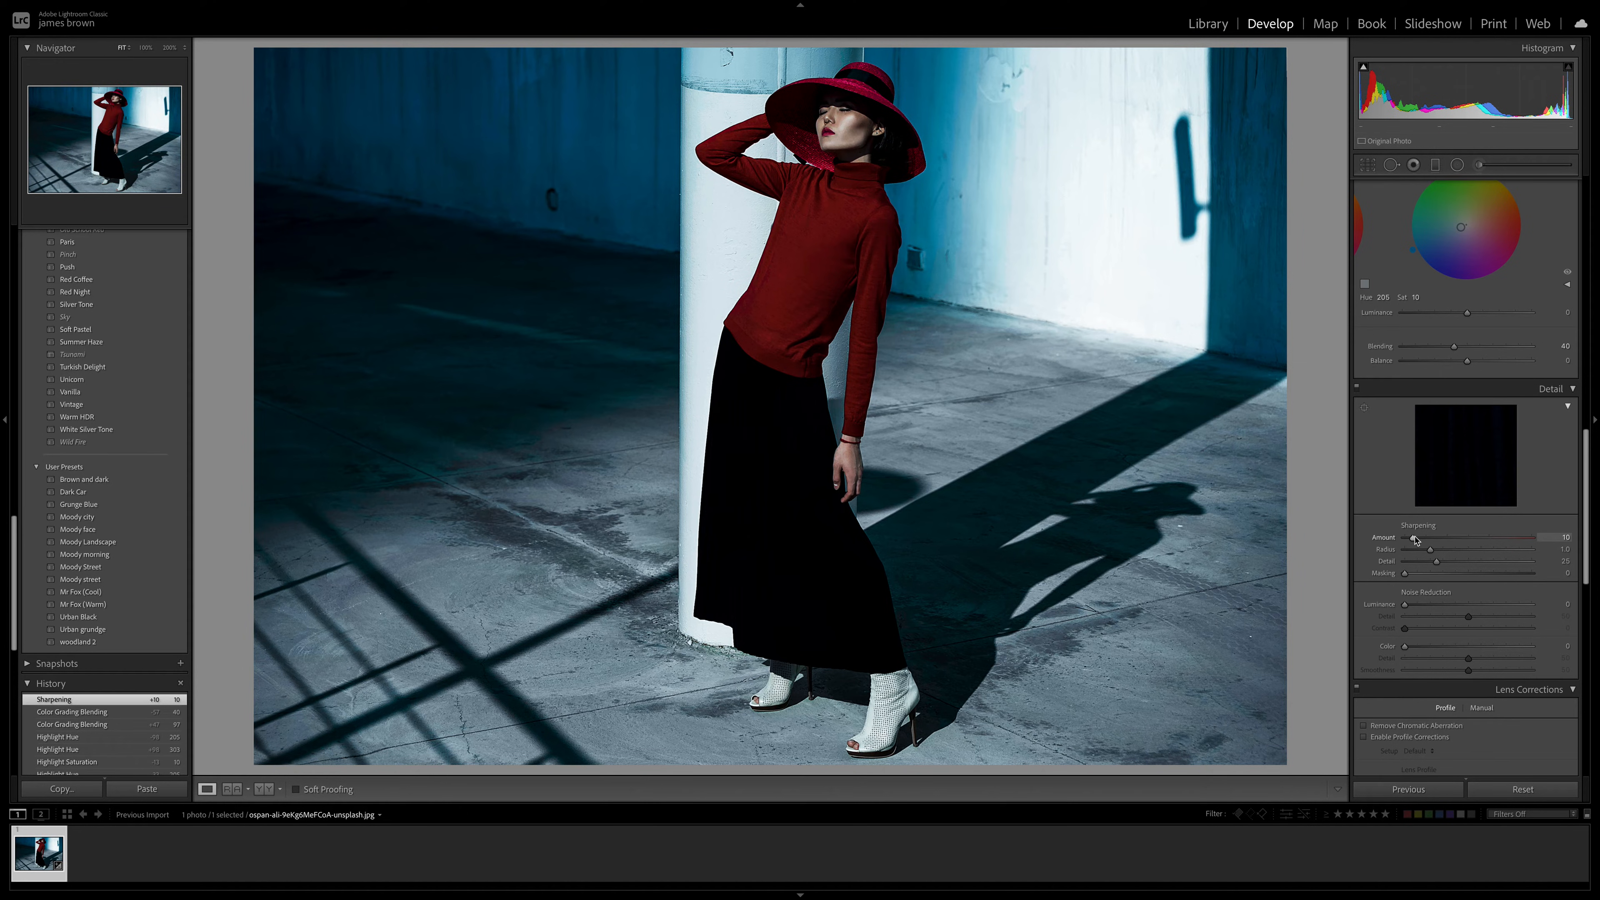
pyautogui.moveTo(1438, 562); pyautogui.dragTo(1470, 564)
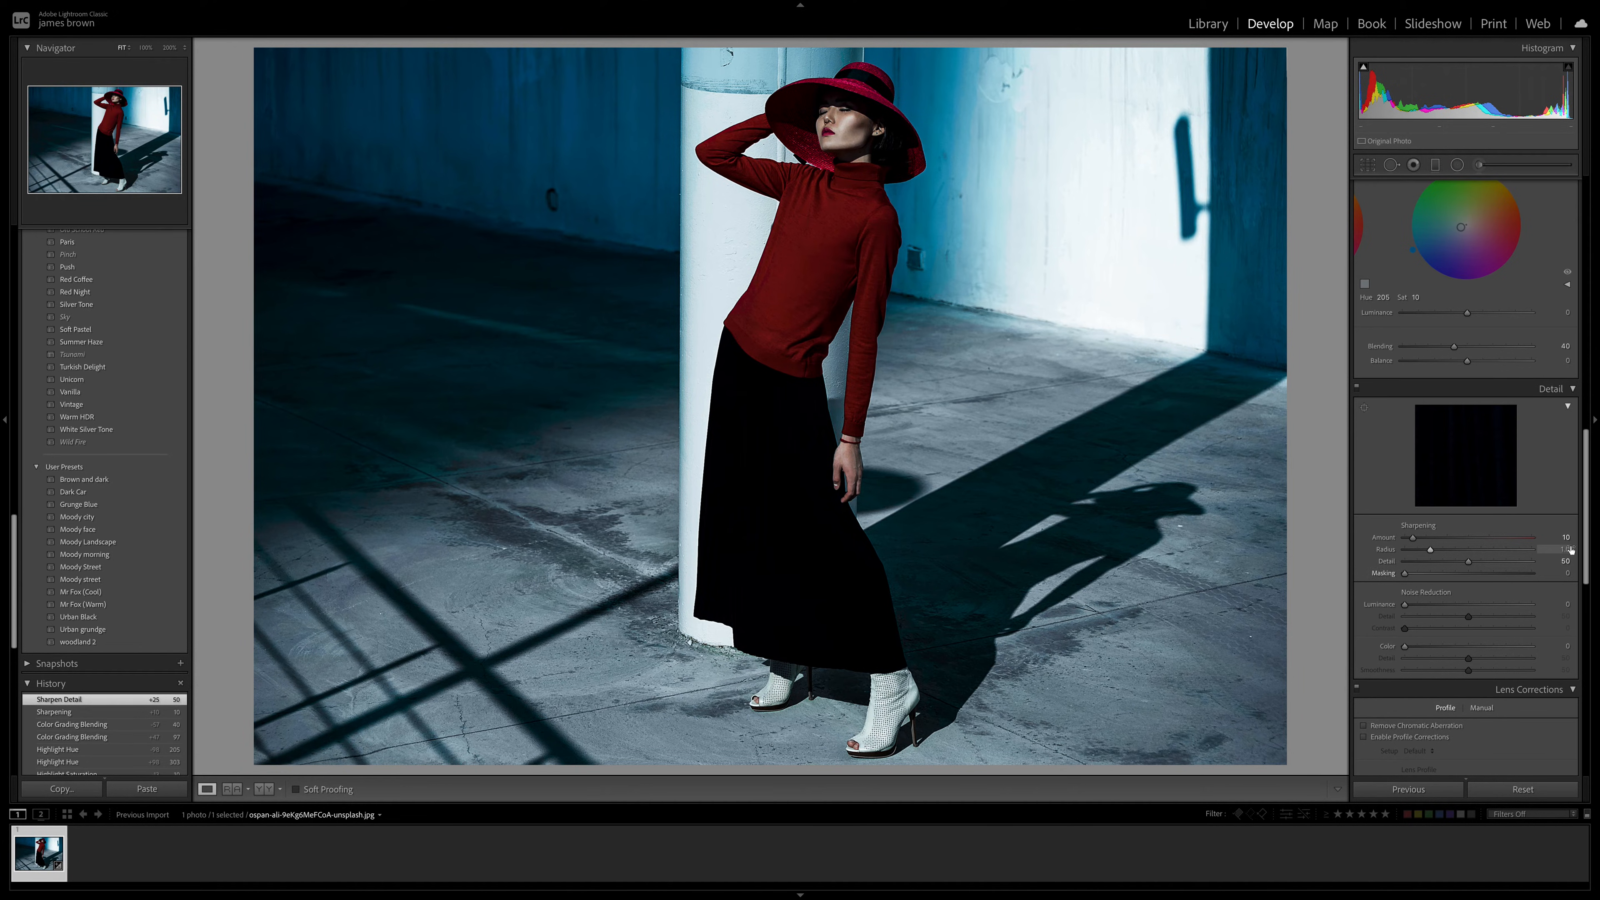
# - Apply noise reduction with luminance at 15 and color at 25
pyautogui.scroll(-4, 1533, 540)
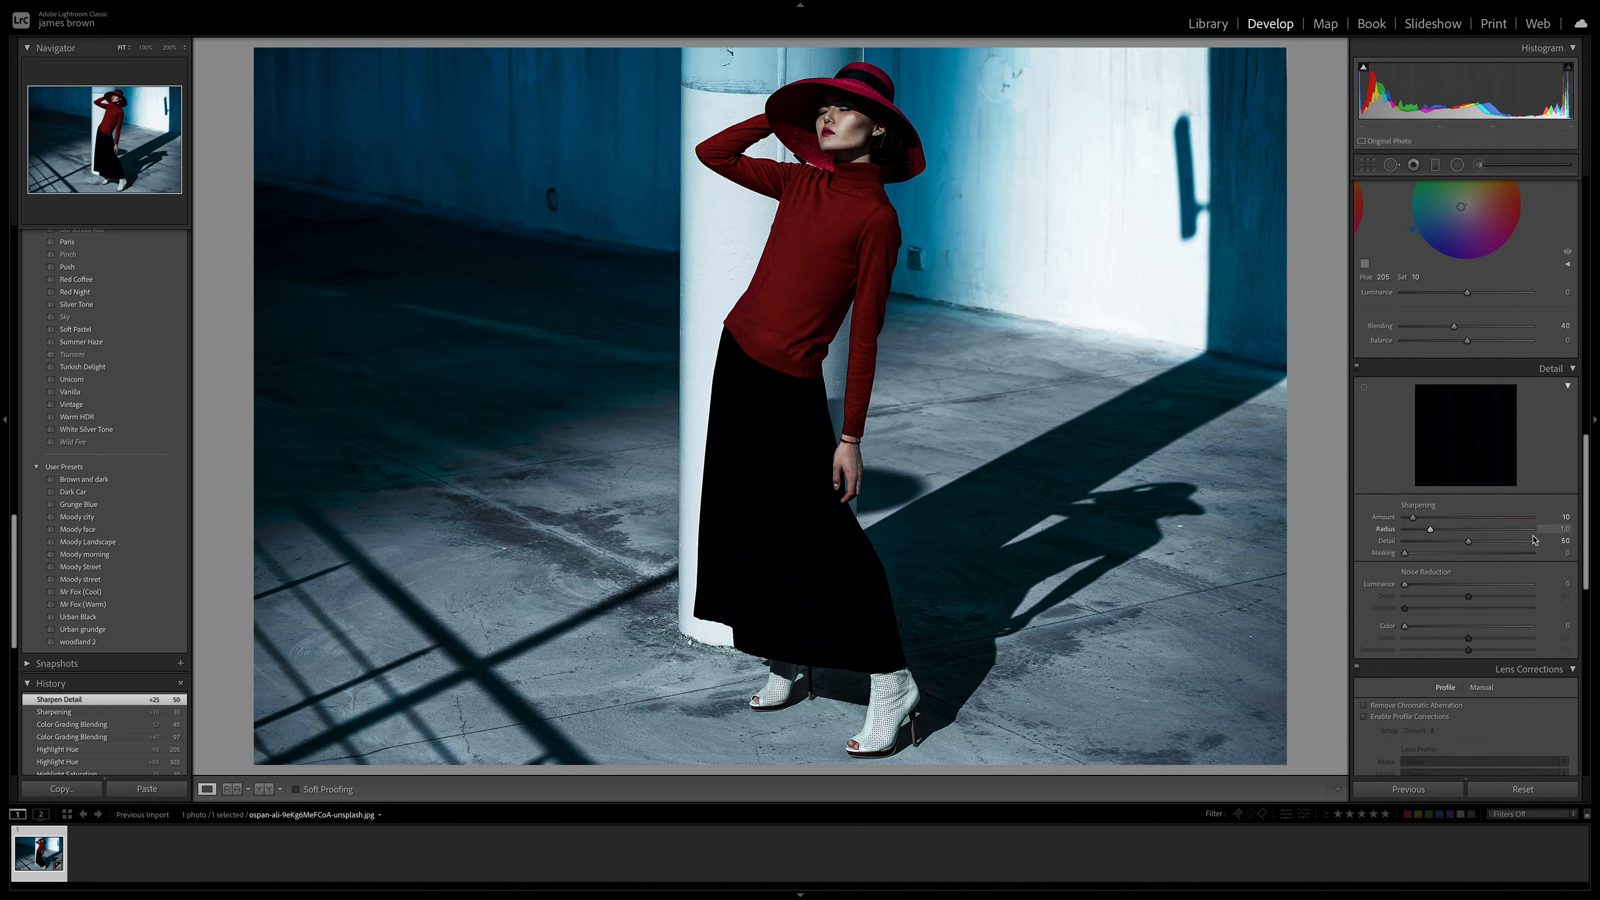
pyautogui.moveTo(1405, 493); pyautogui.dragTo(1423, 496)
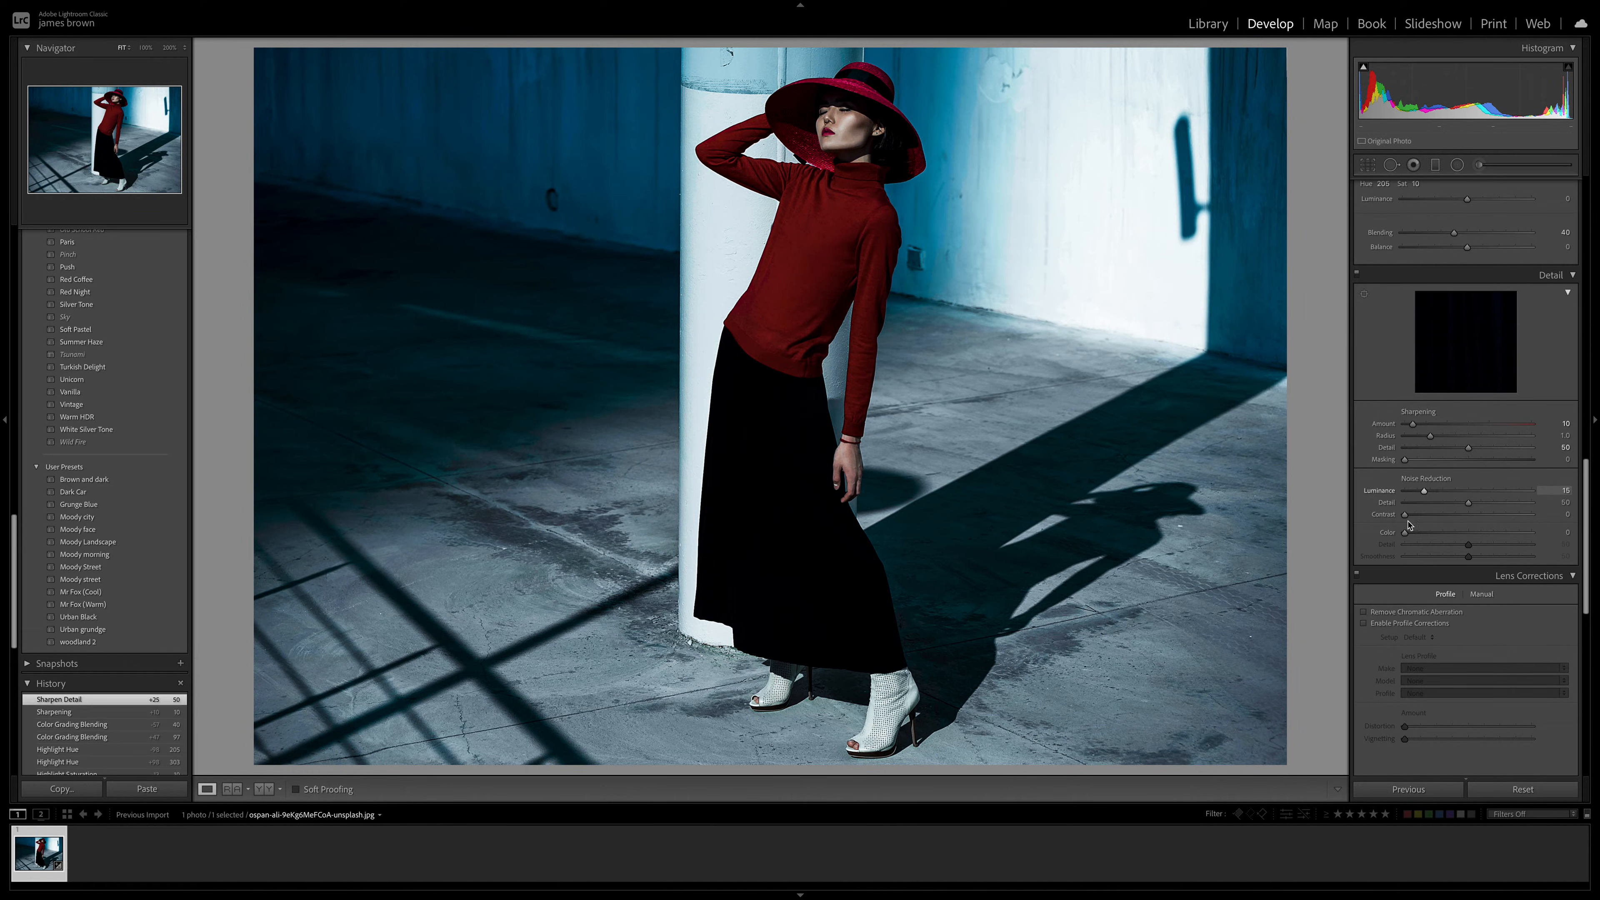
pyautogui.click(1420, 536)
pyautogui.moveTo(1412, 536); pyautogui.dragTo(1432, 535)
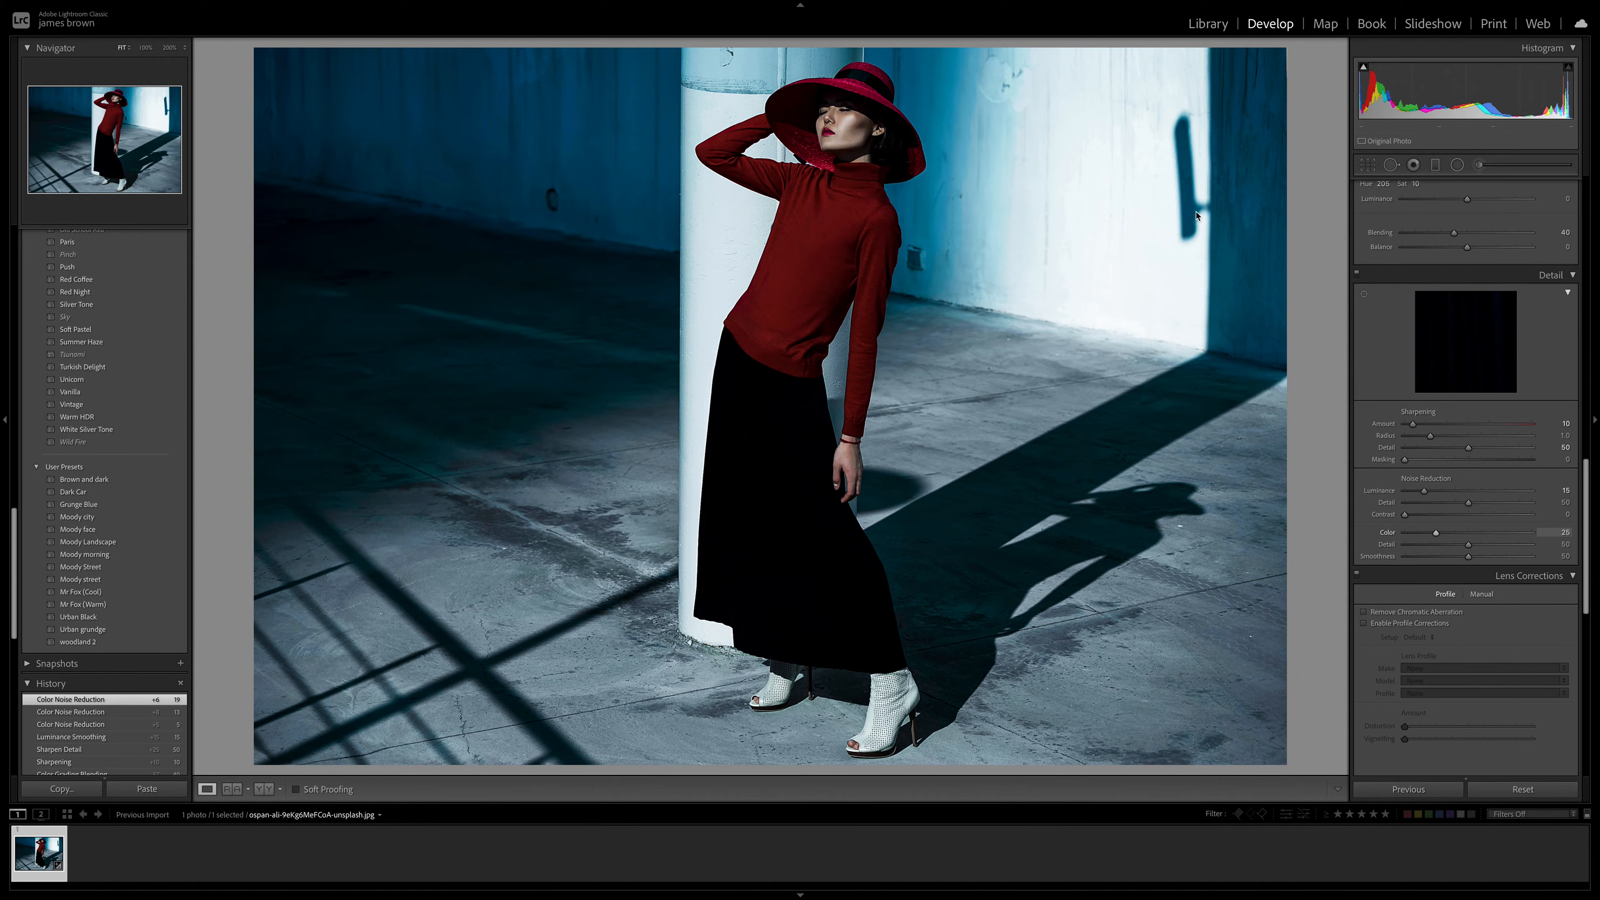
# - Turn on chromatic aberration removal in the lens corrections
pyautogui.scroll(3, 1491, 391)
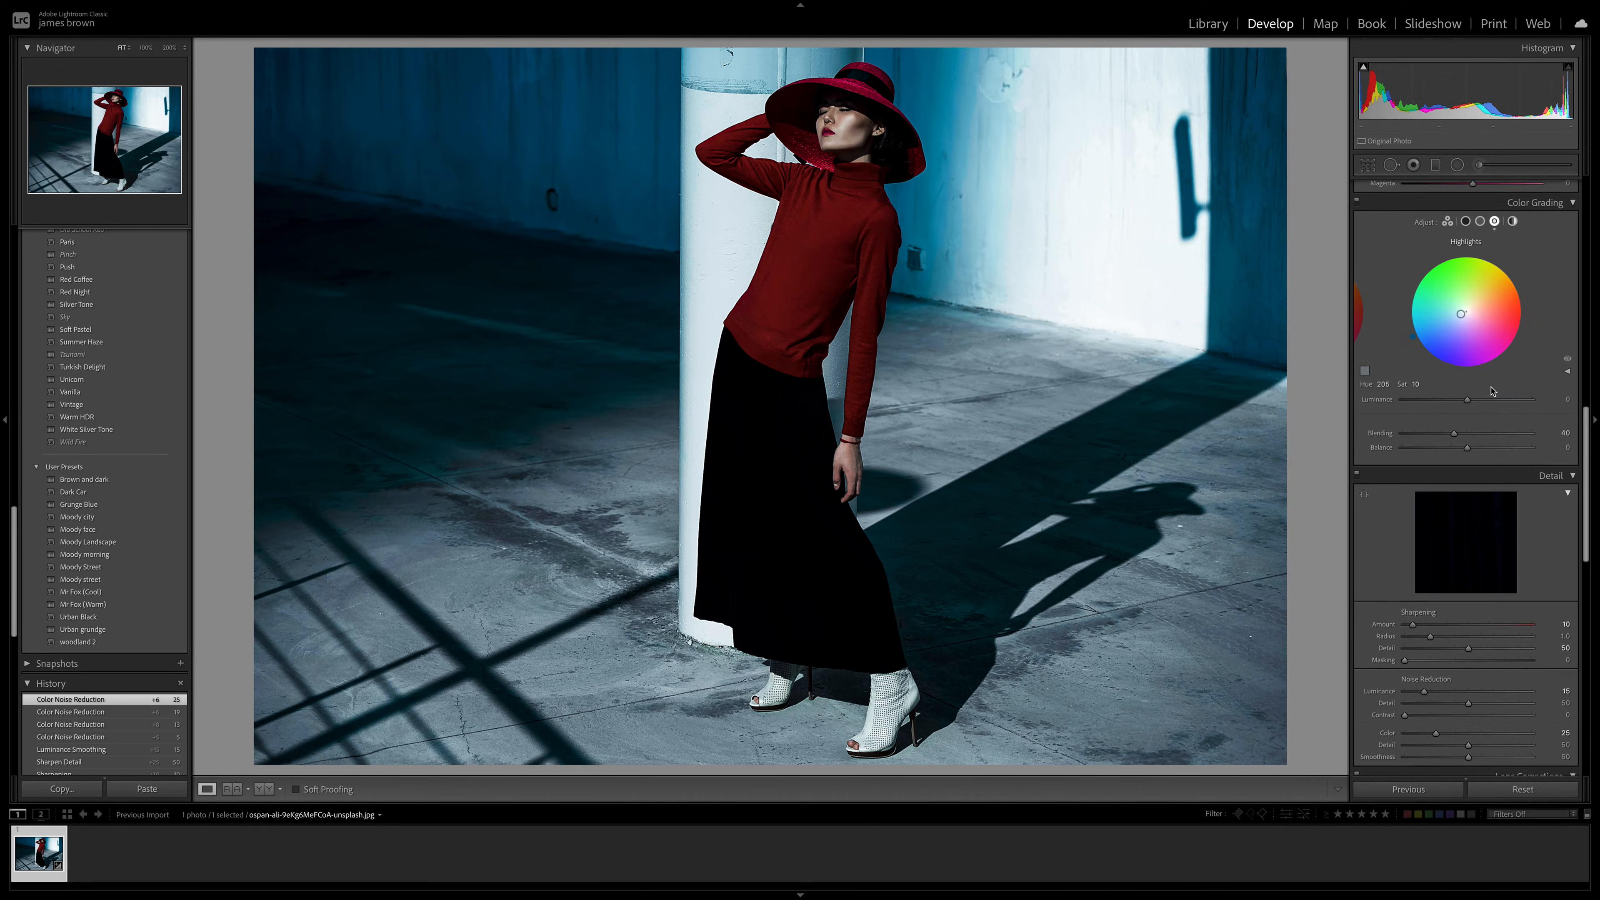
pyautogui.scroll(-3, 1491, 391)
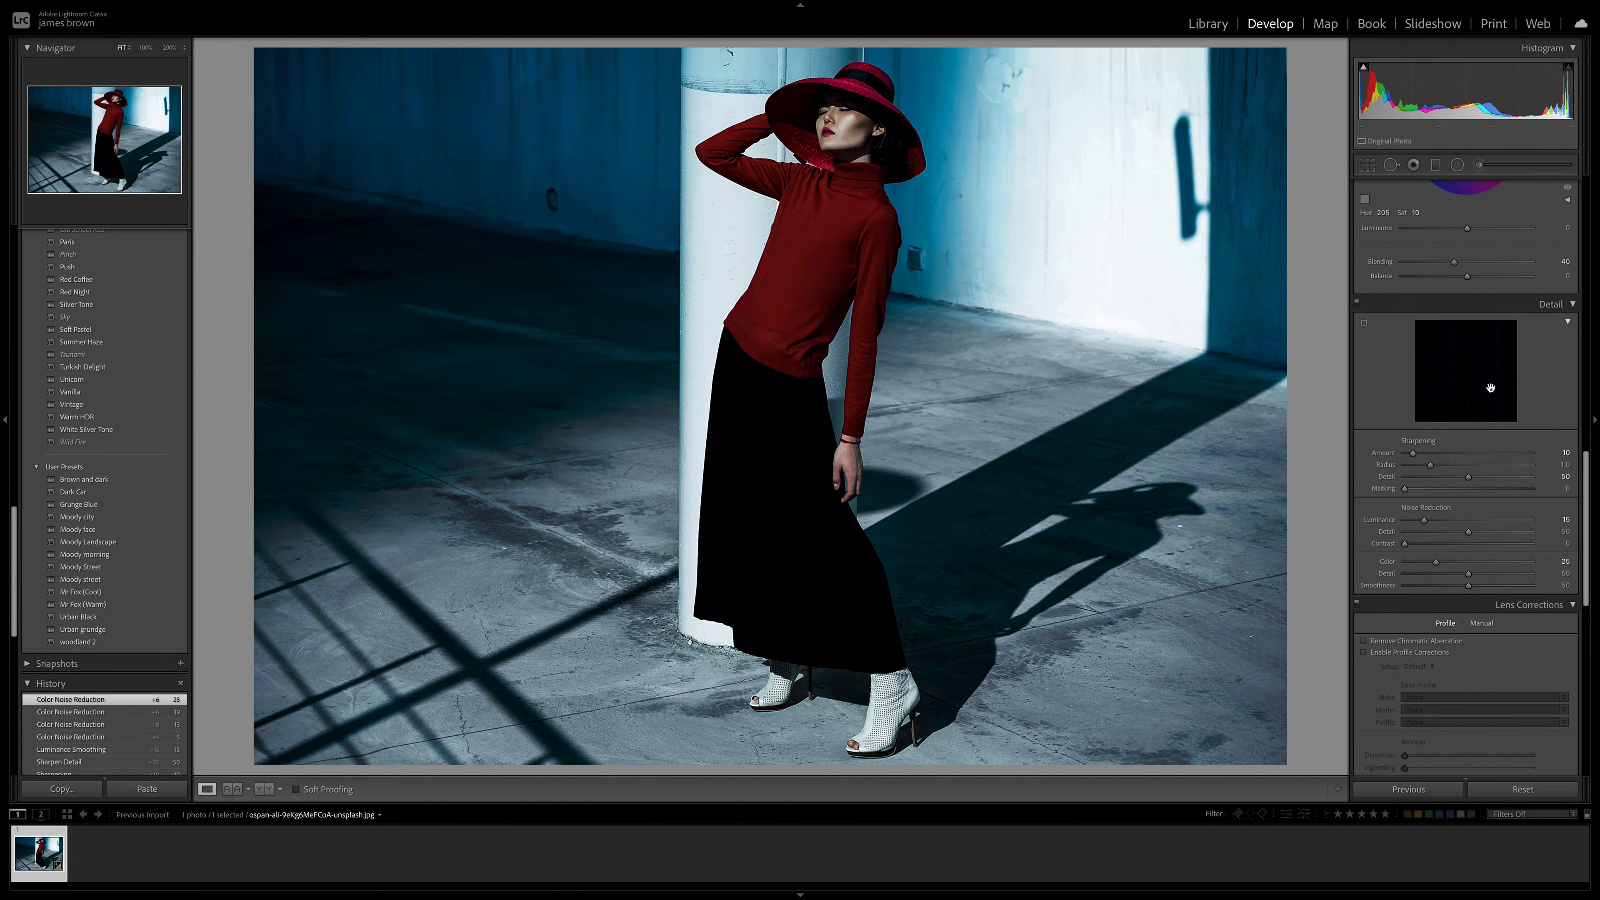
pyautogui.scroll(6, 1490, 388)
pyautogui.scroll(-2, 1492, 393)
pyautogui.scroll(-8, 1491, 391)
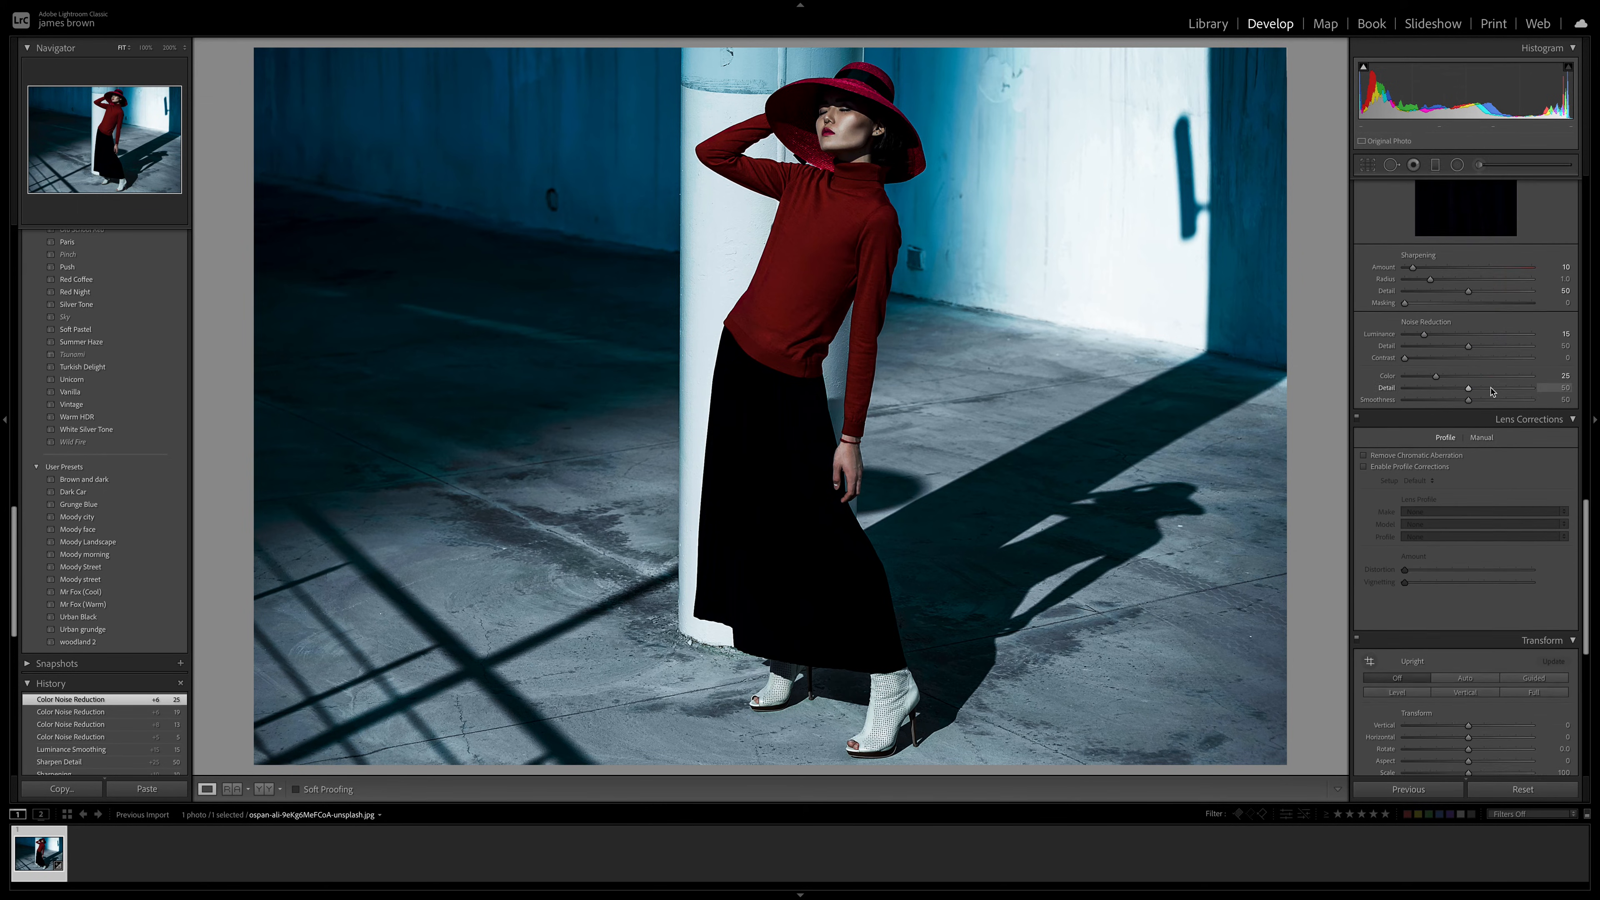
pyautogui.scroll(-1, 1491, 391)
pyautogui.click(1406, 385)
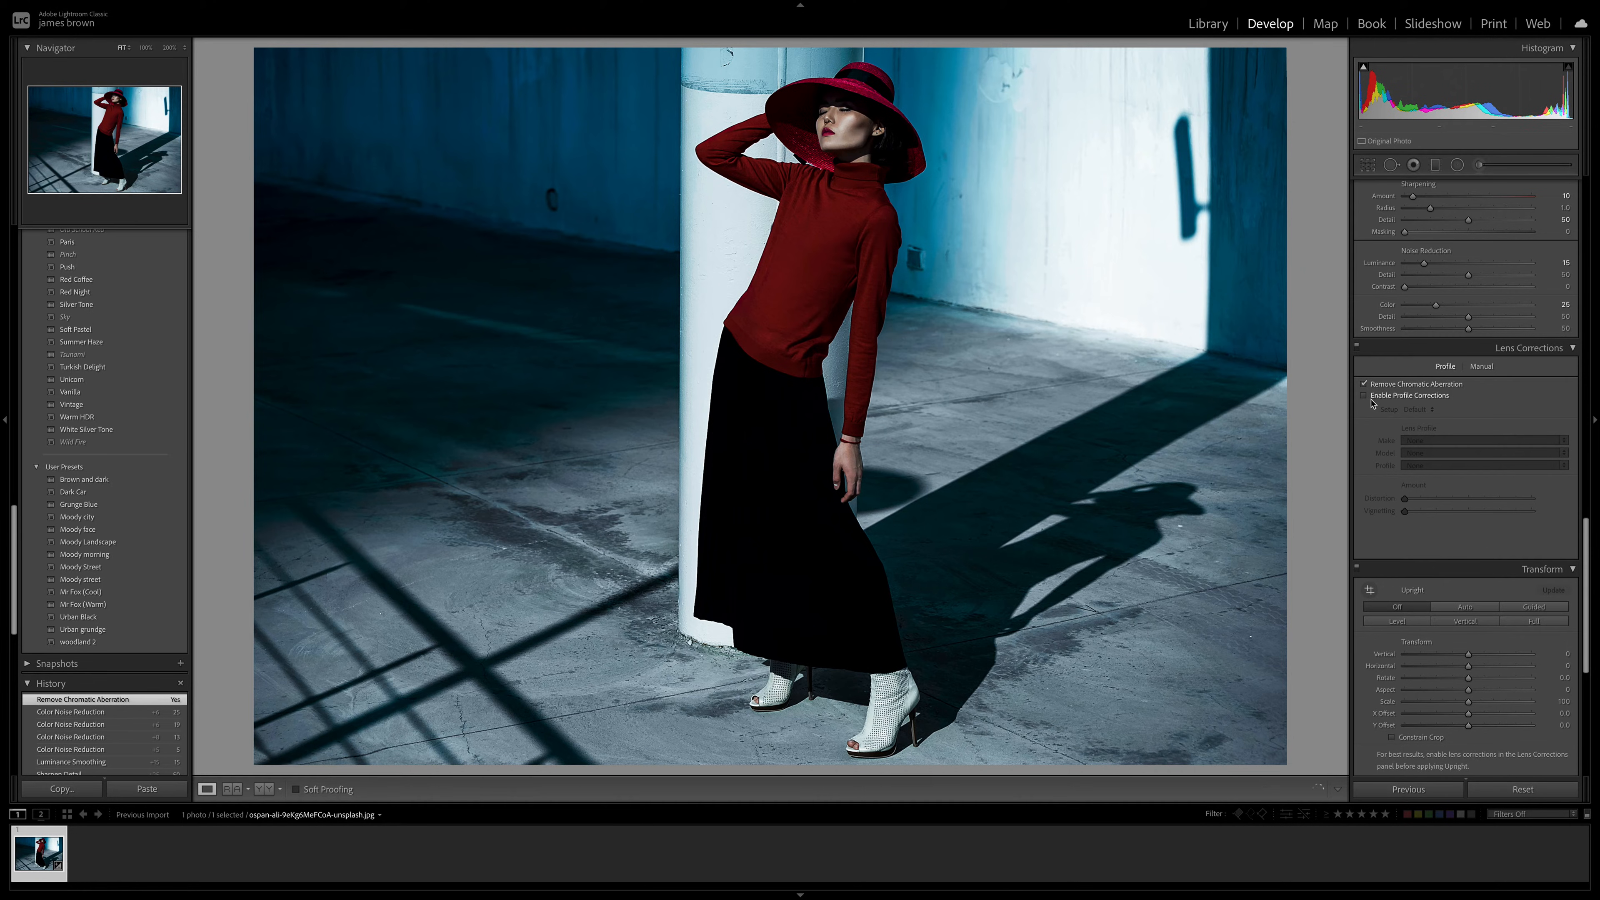
# - Add a dark post-crop vignette with an amount of -20
pyautogui.scroll(-2, 1481, 414)
pyautogui.scroll(-4, 1426, 466)
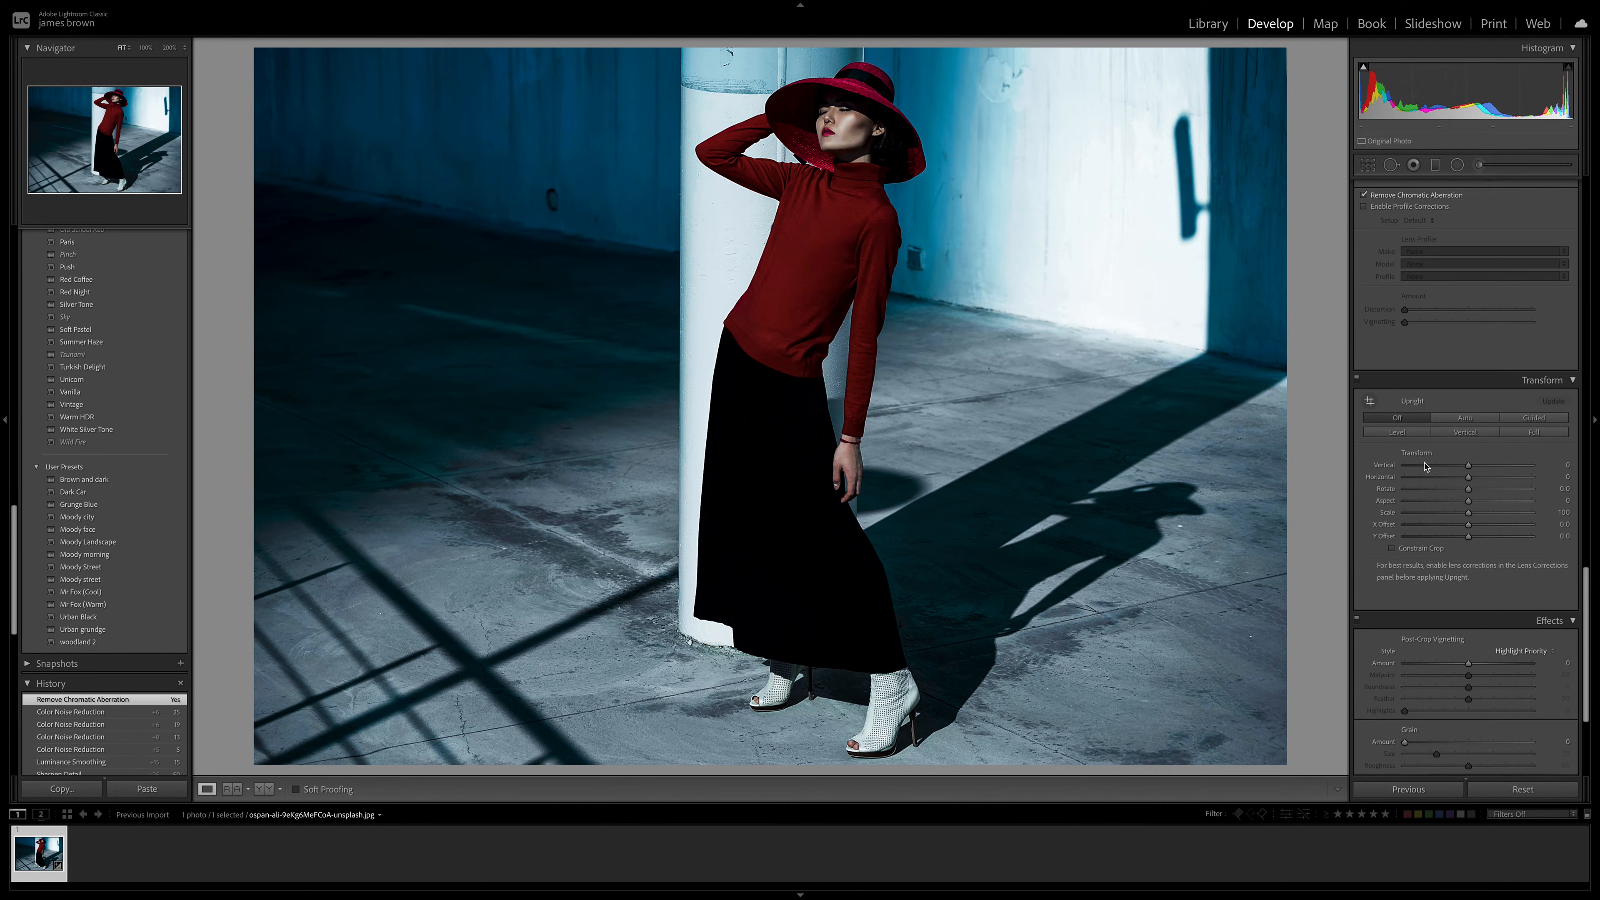
pyautogui.scroll(-2, 1430, 482)
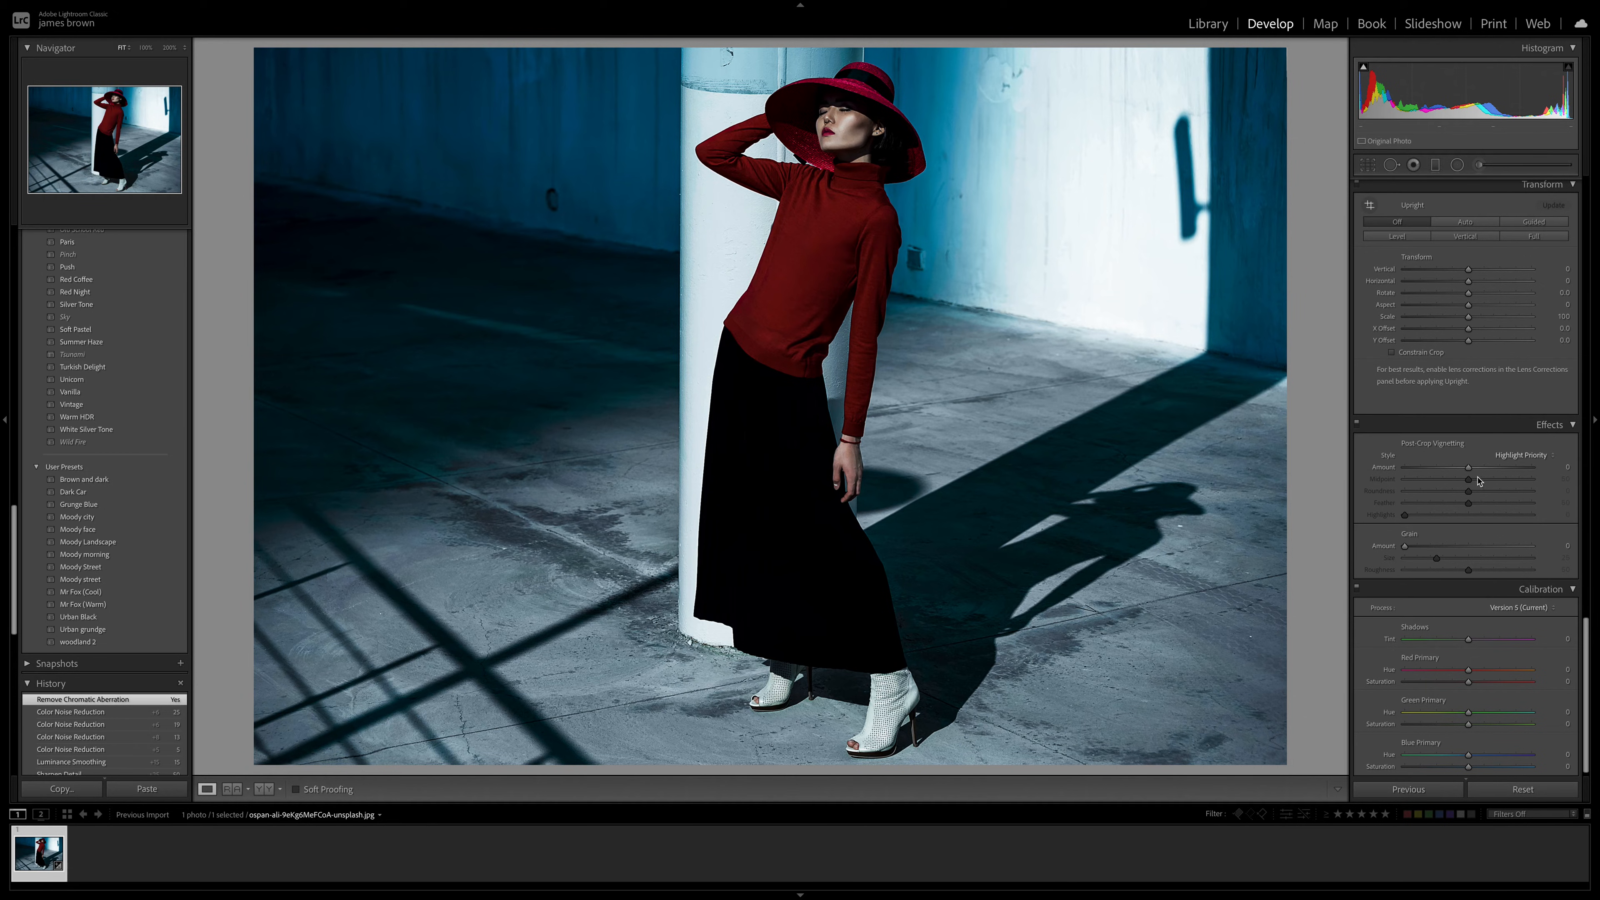
pyautogui.moveTo(1472, 468); pyautogui.dragTo(1457, 470)
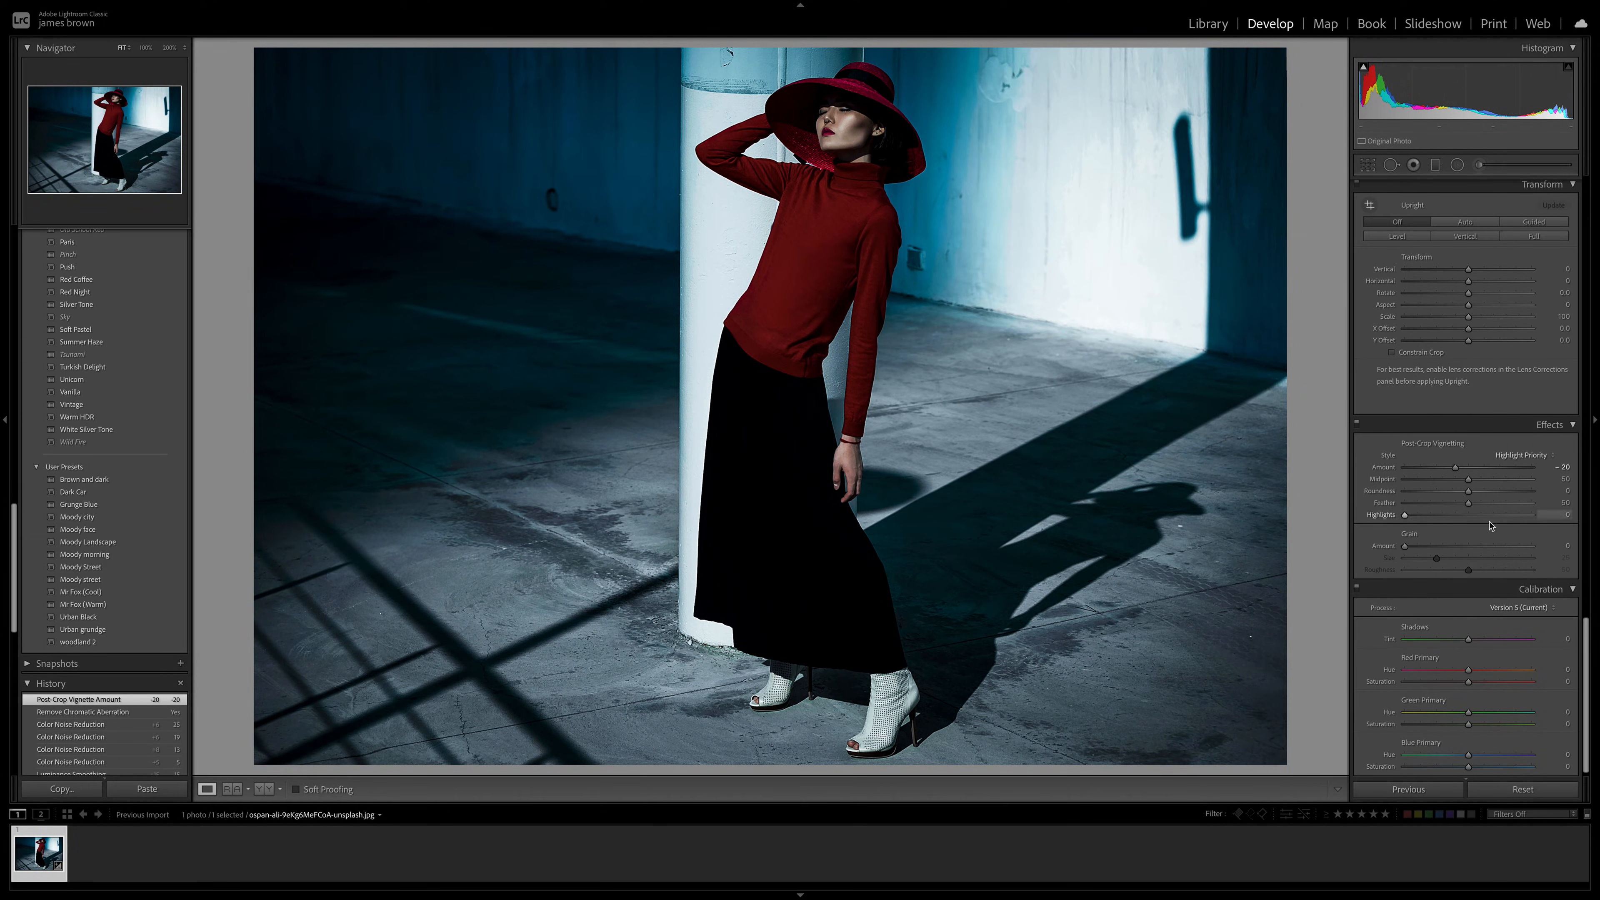
# - Refine the tone curve by slightly shifting the midtone point and setting the shadow point to input 30, output 27
pyautogui.scroll(5, 1368, 518)
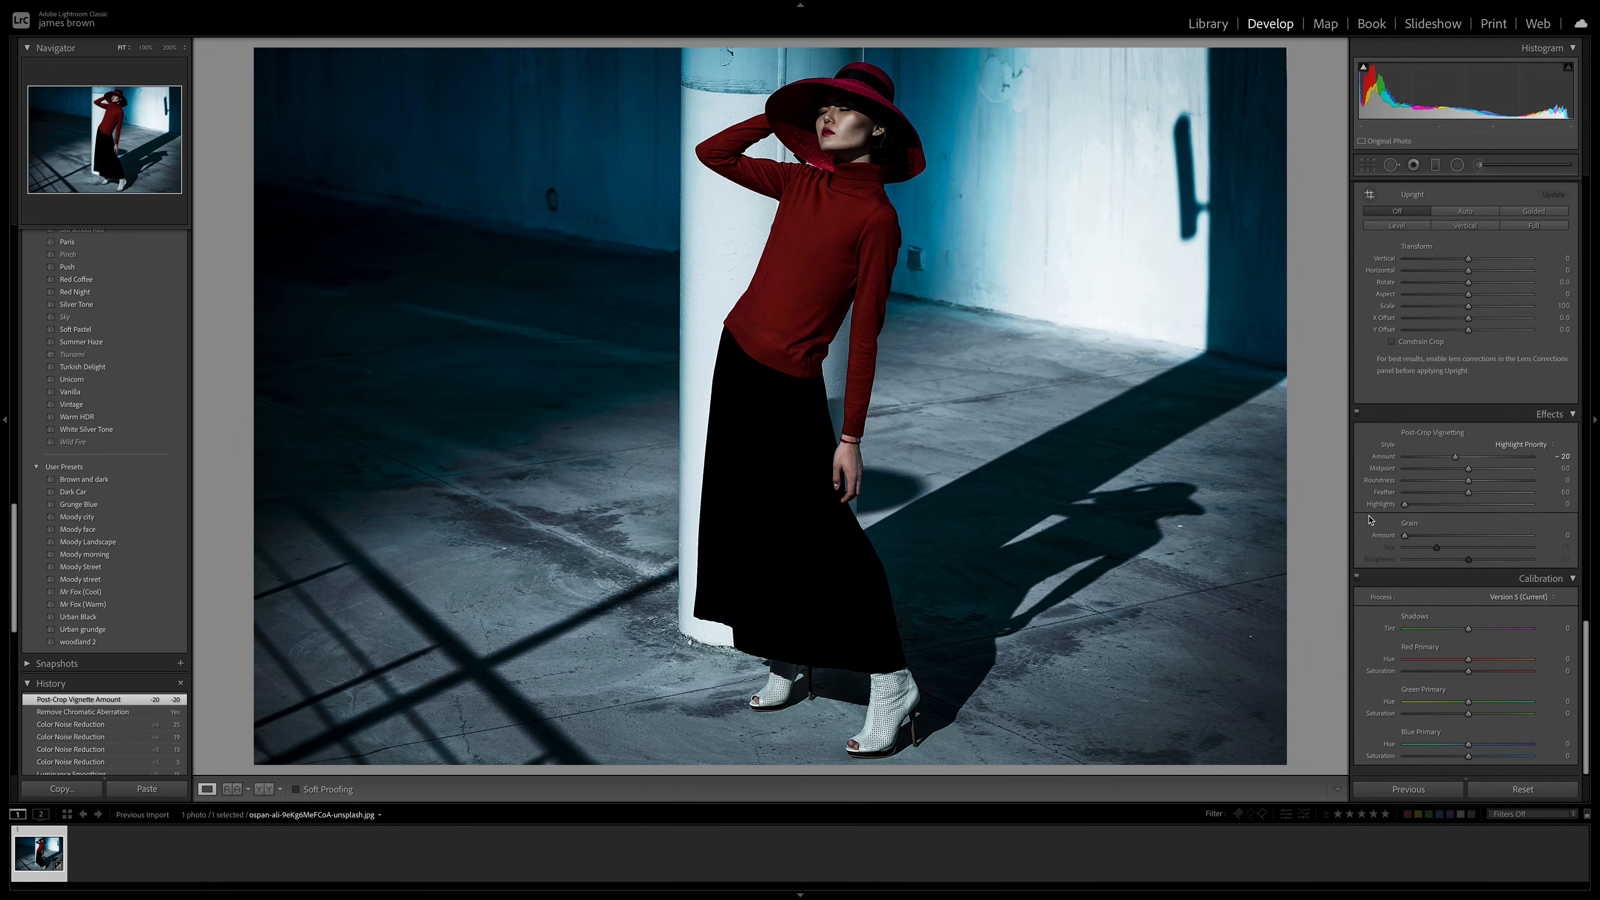
pyautogui.scroll(10, 1368, 518)
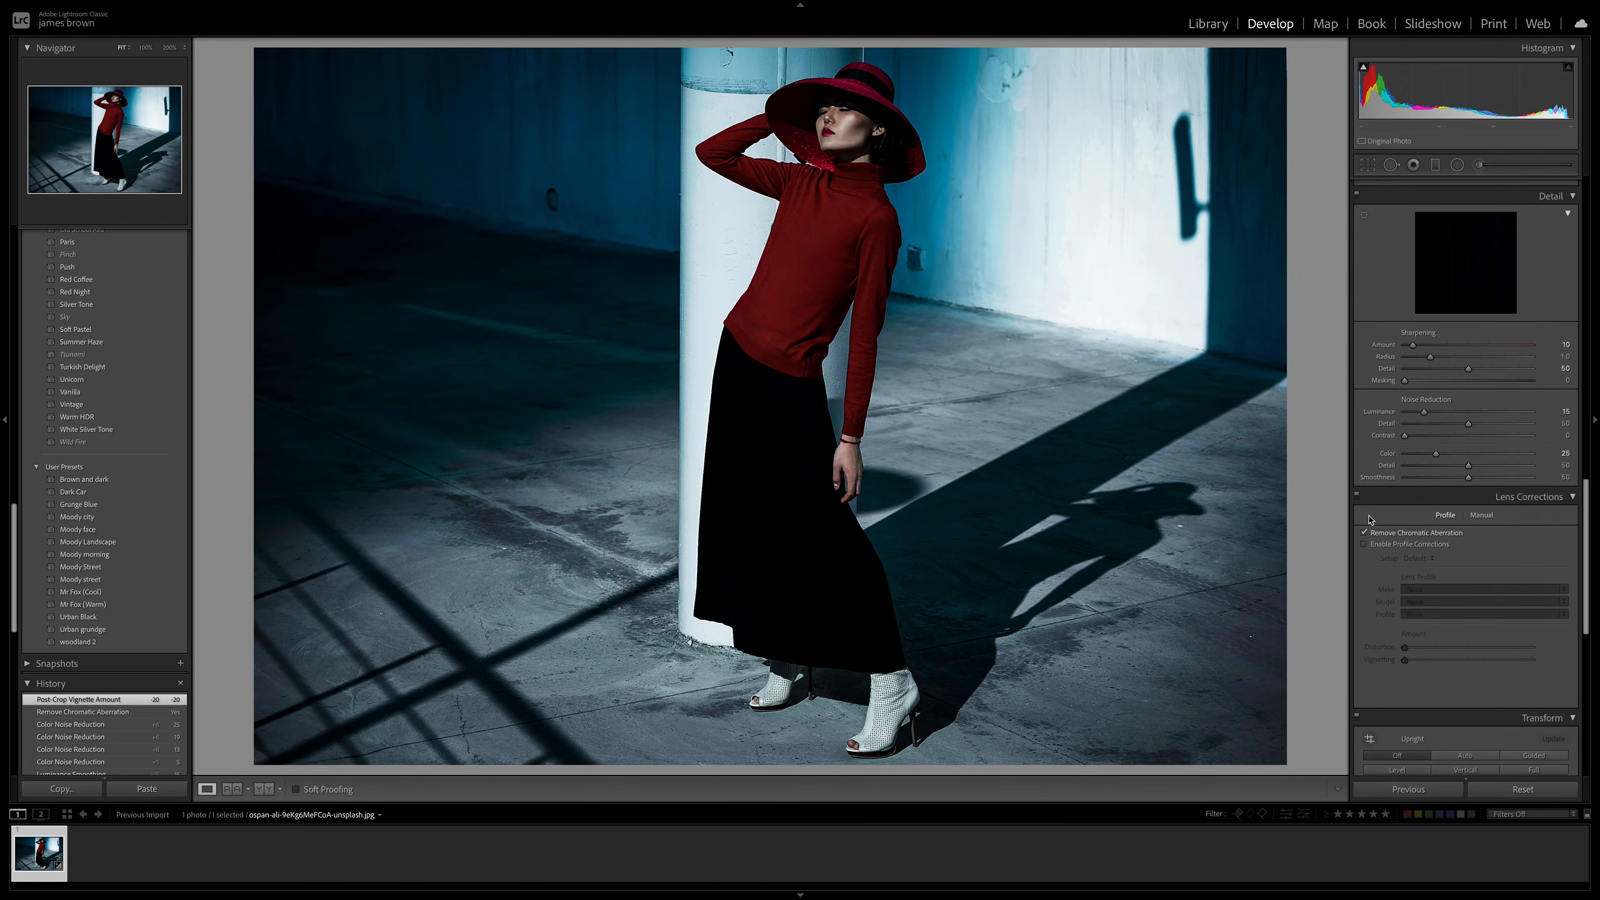
pyautogui.scroll(10, 1372, 520)
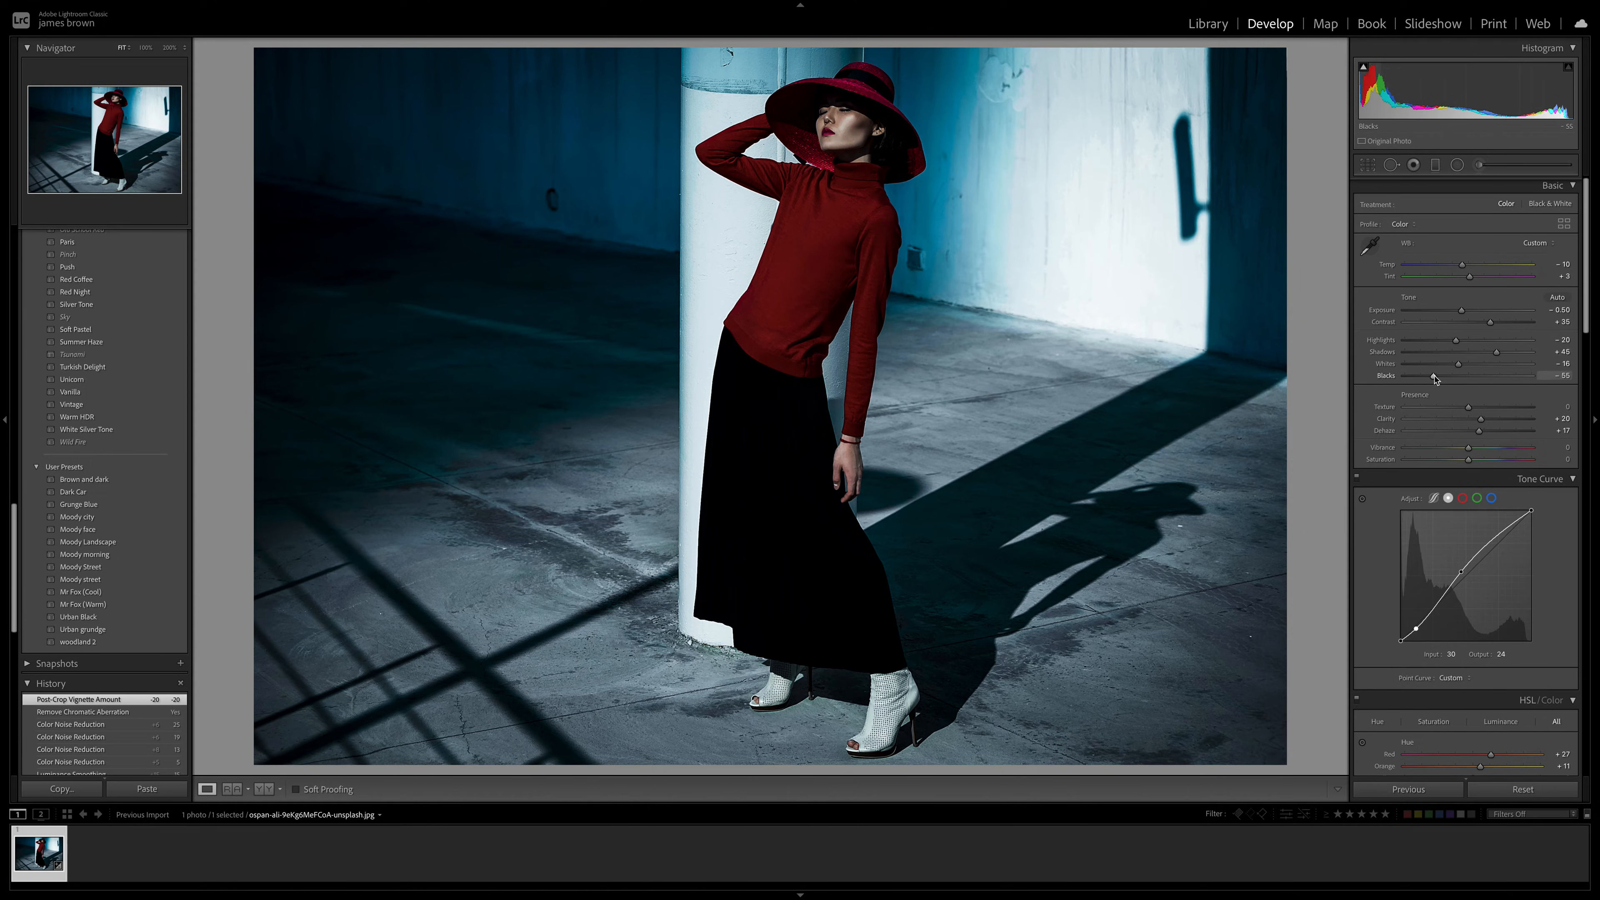
pyautogui.scroll(-1, 1515, 351)
pyautogui.scroll(-3, 1515, 350)
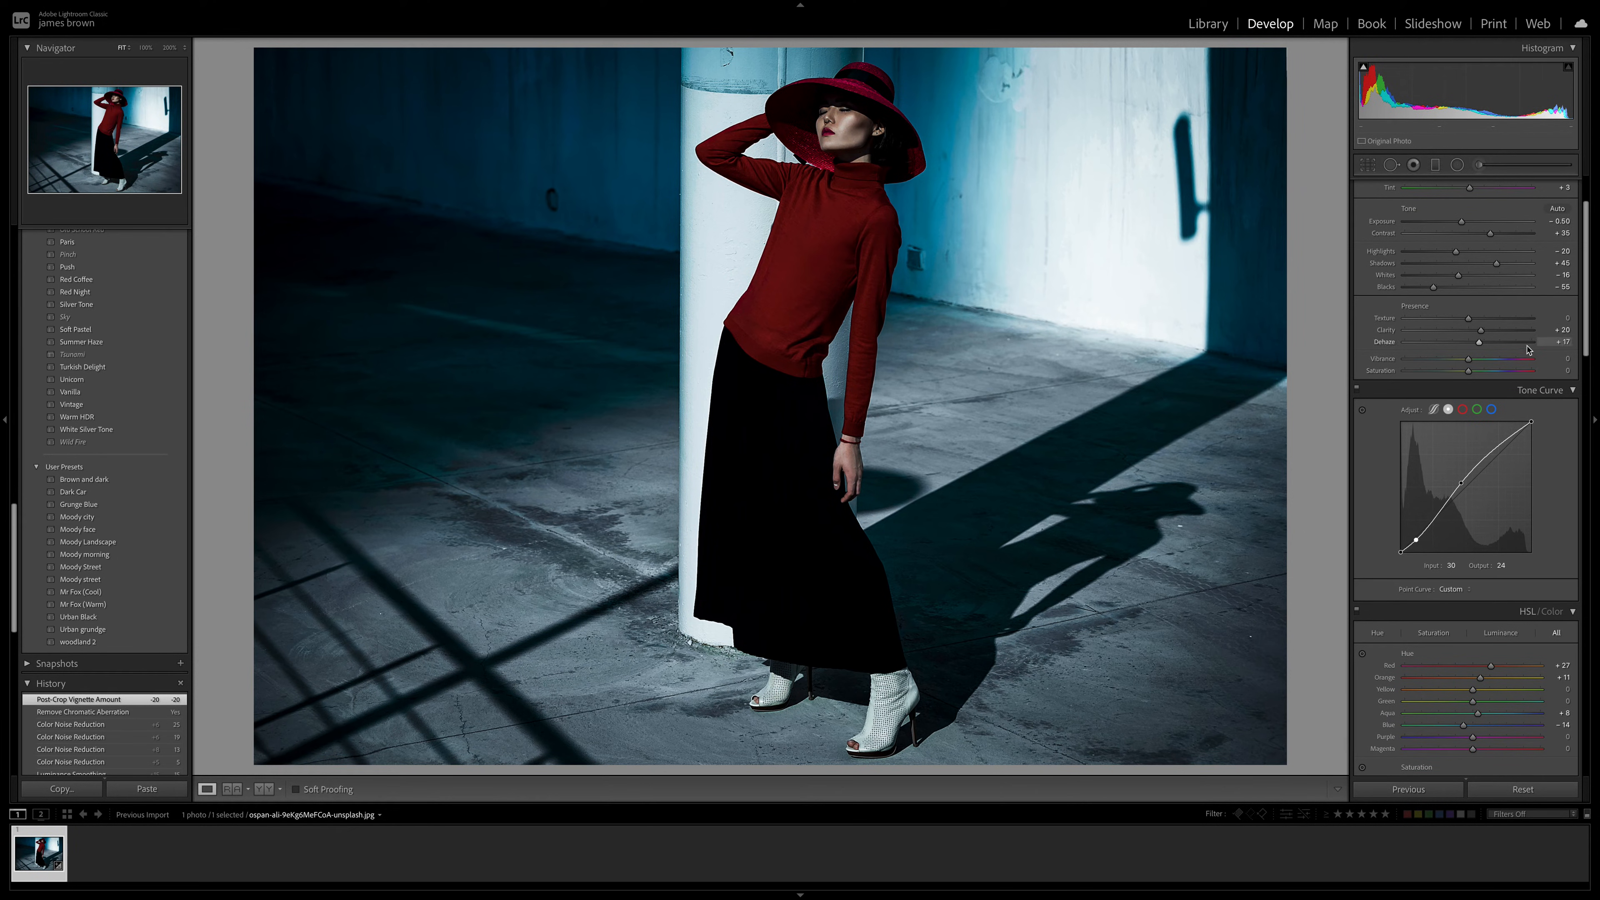
pyautogui.scroll(-4, 1469, 332)
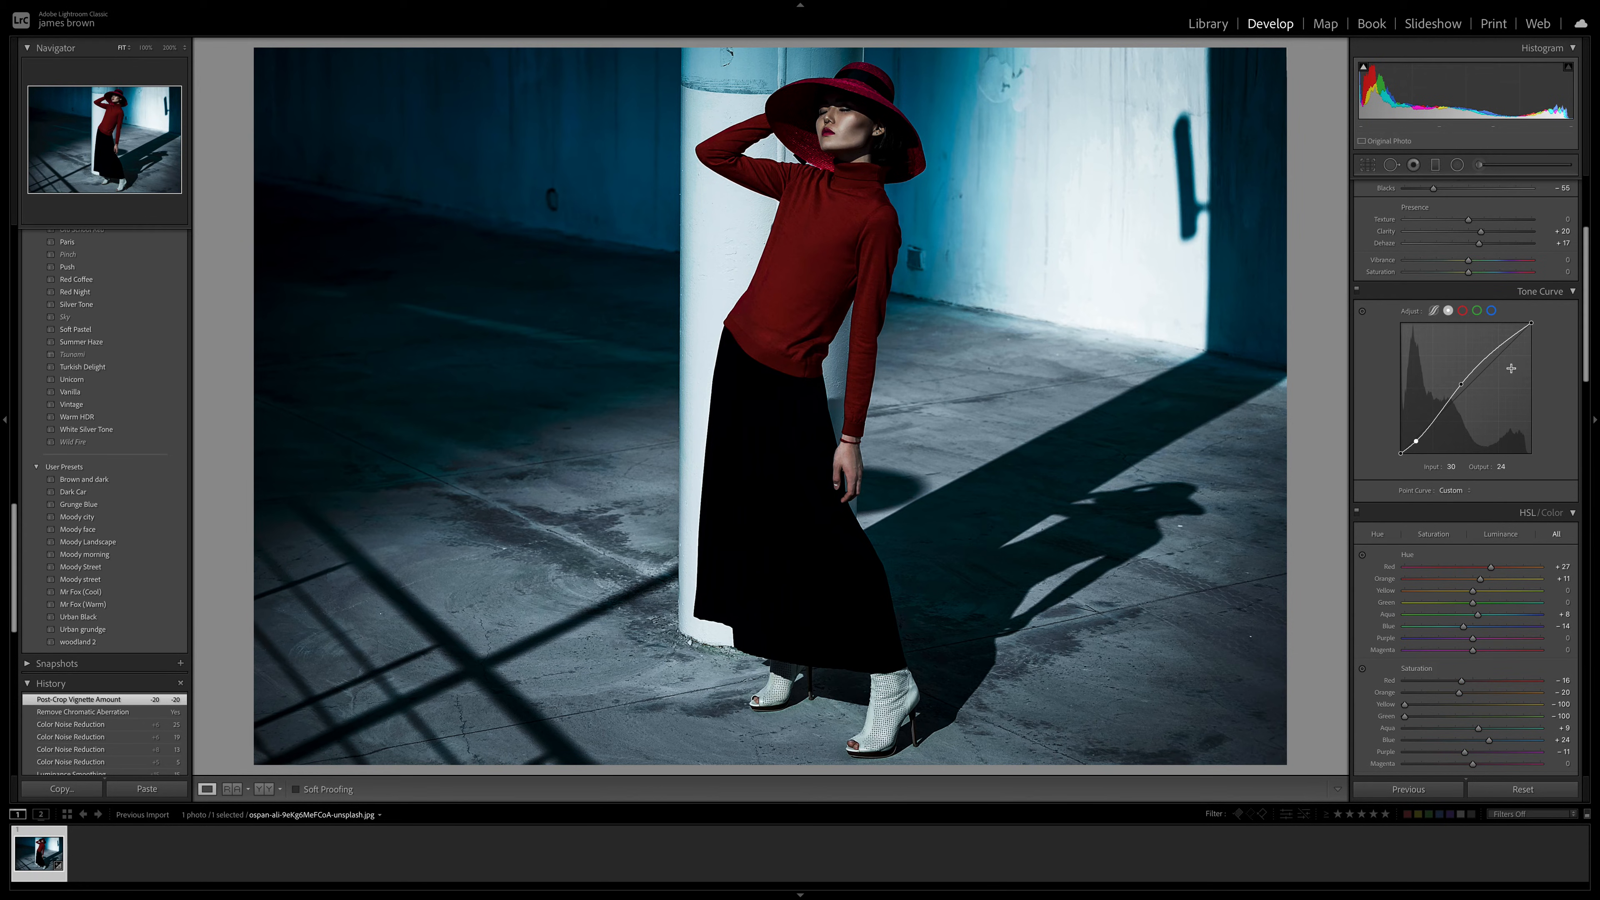
pyautogui.moveTo(1460, 386); pyautogui.dragTo(1459, 389)
pyautogui.moveTo(1418, 442); pyautogui.dragTo(1416, 442)
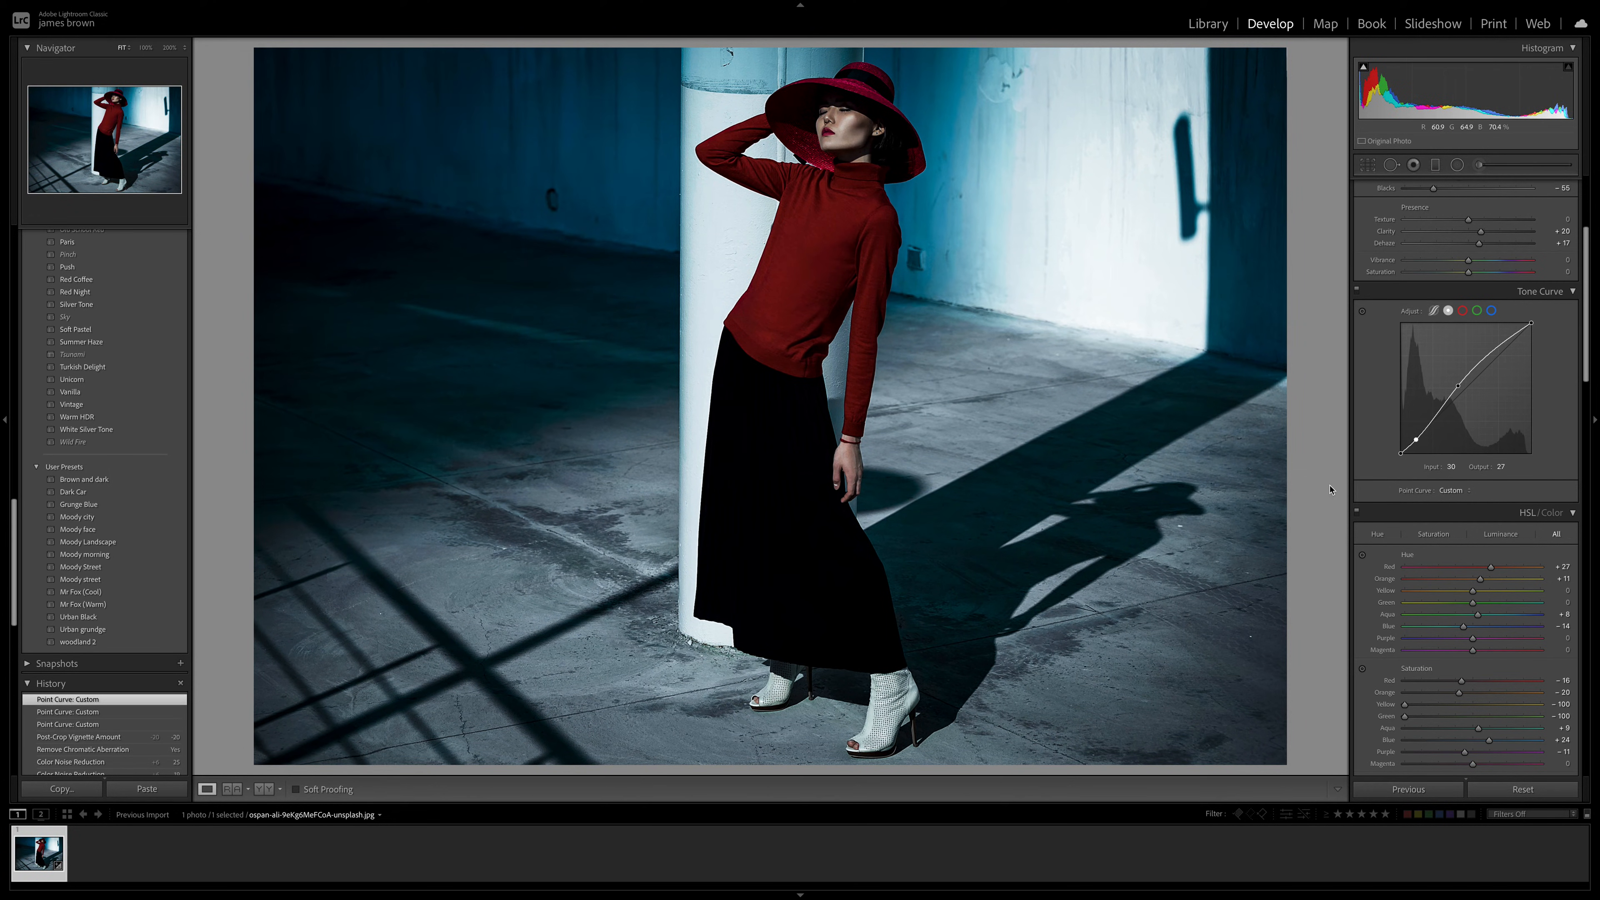
pyautogui.scroll(-5, 1473, 412)
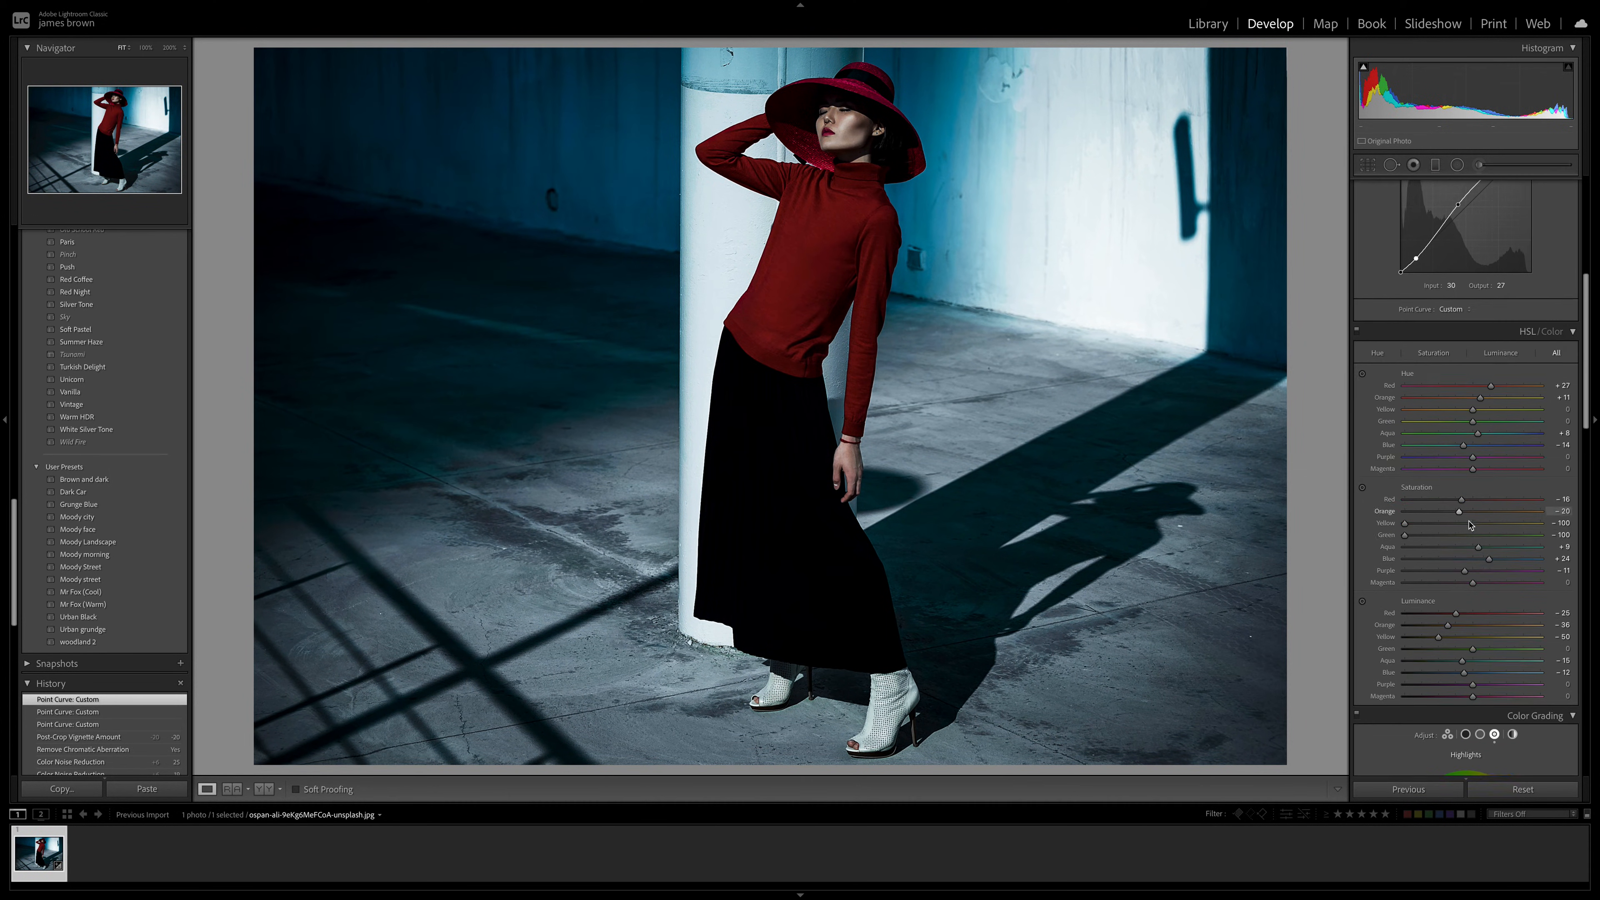
pyautogui.scroll(-1, 1482, 293)
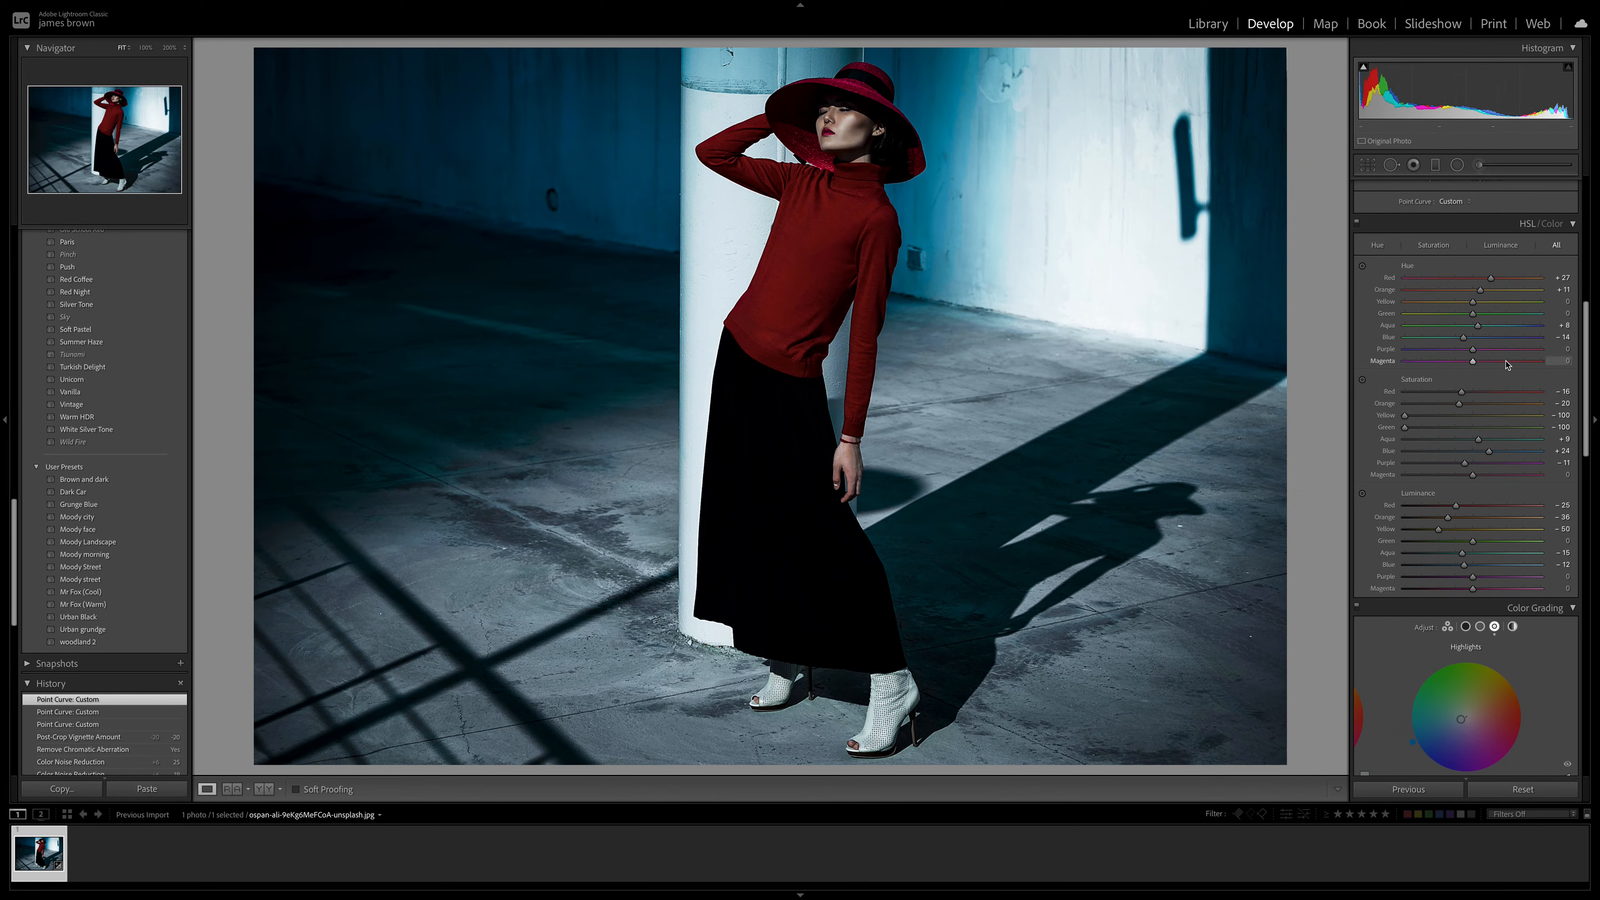
# - Set the color grading highlights to hue 215 and saturation 21
pyautogui.scroll(-2, 1506, 364)
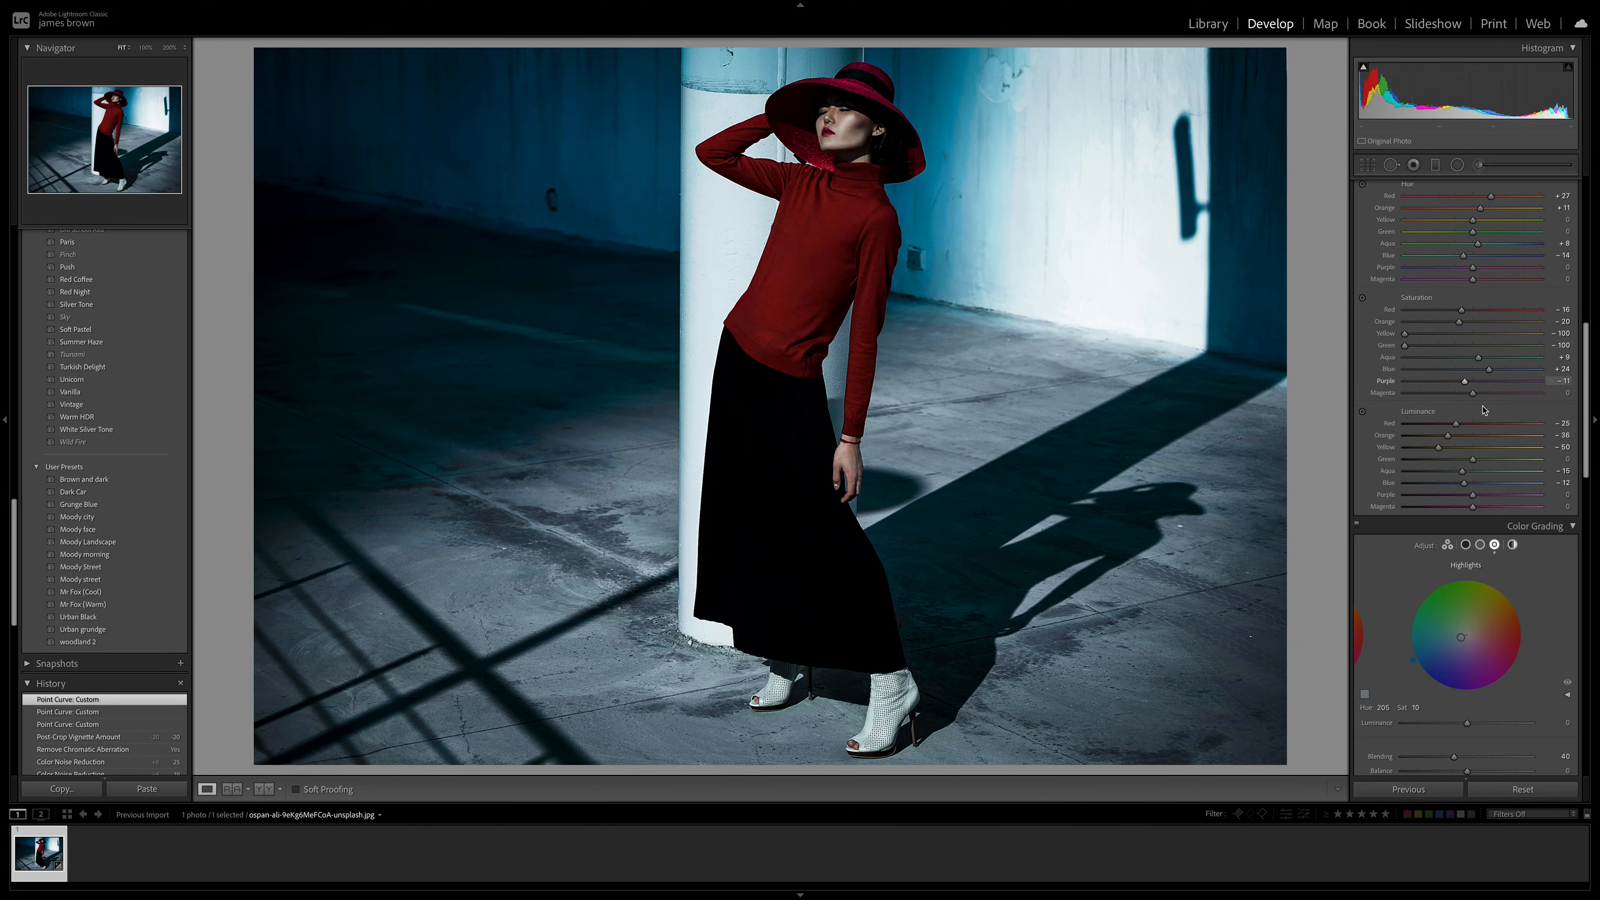
pyautogui.scroll(-3, 1382, 404)
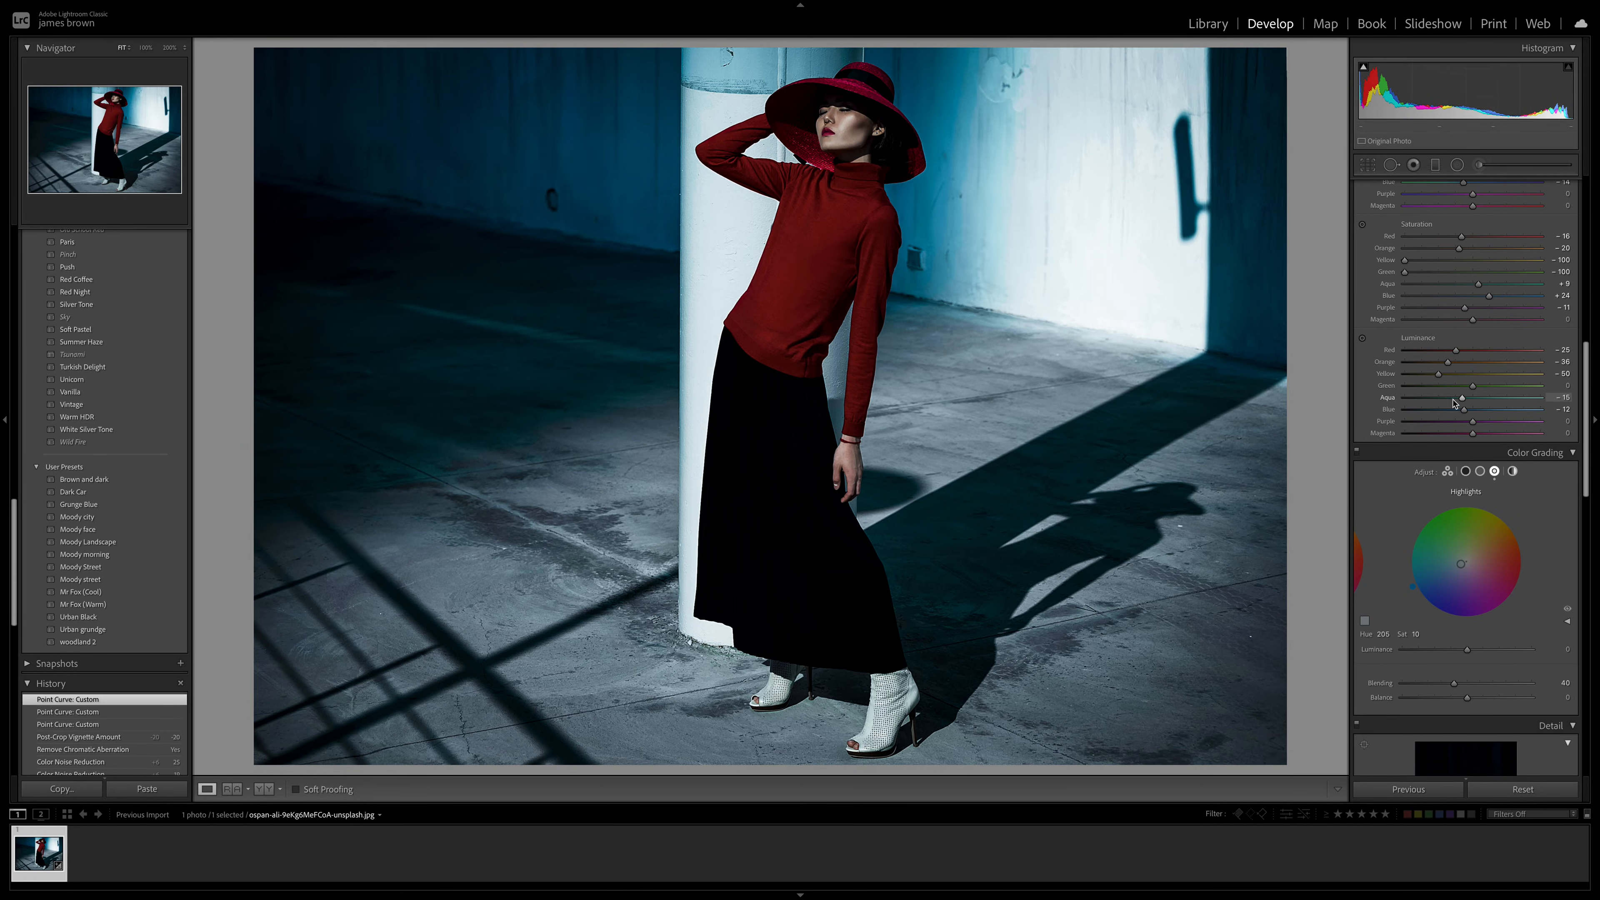
pyautogui.scroll(-3, 1477, 454)
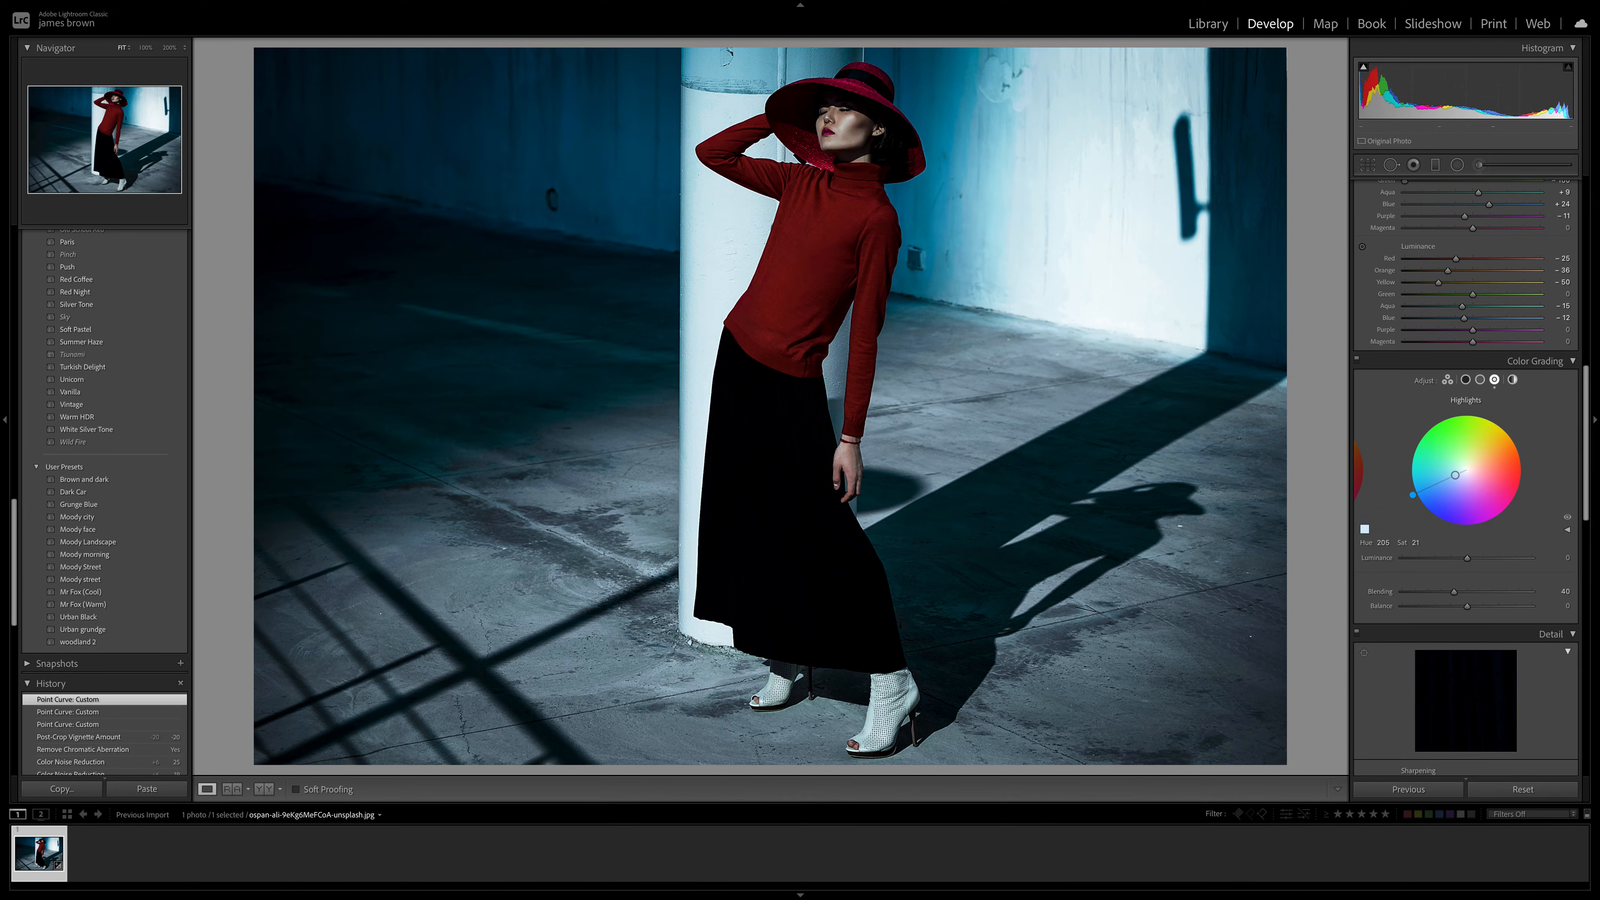
pyautogui.moveTo(1456, 478); pyautogui.dragTo(1456, 477)
pyautogui.click(1418, 505)
pyautogui.scroll(-15, 1452, 507)
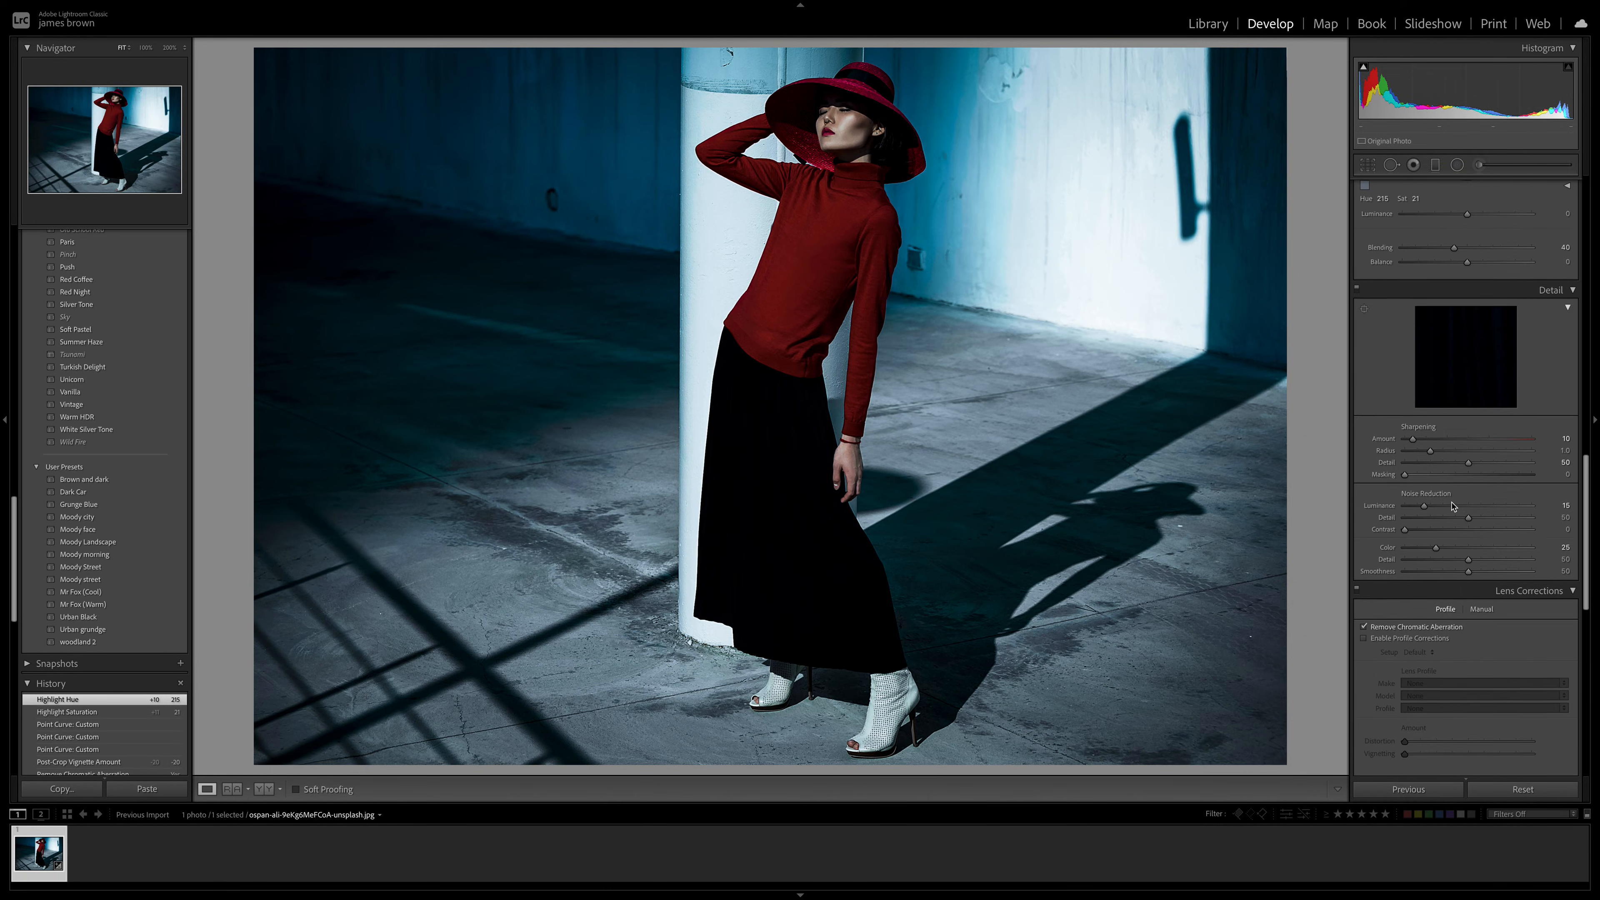
pyautogui.scroll(-3, 1532, 404)
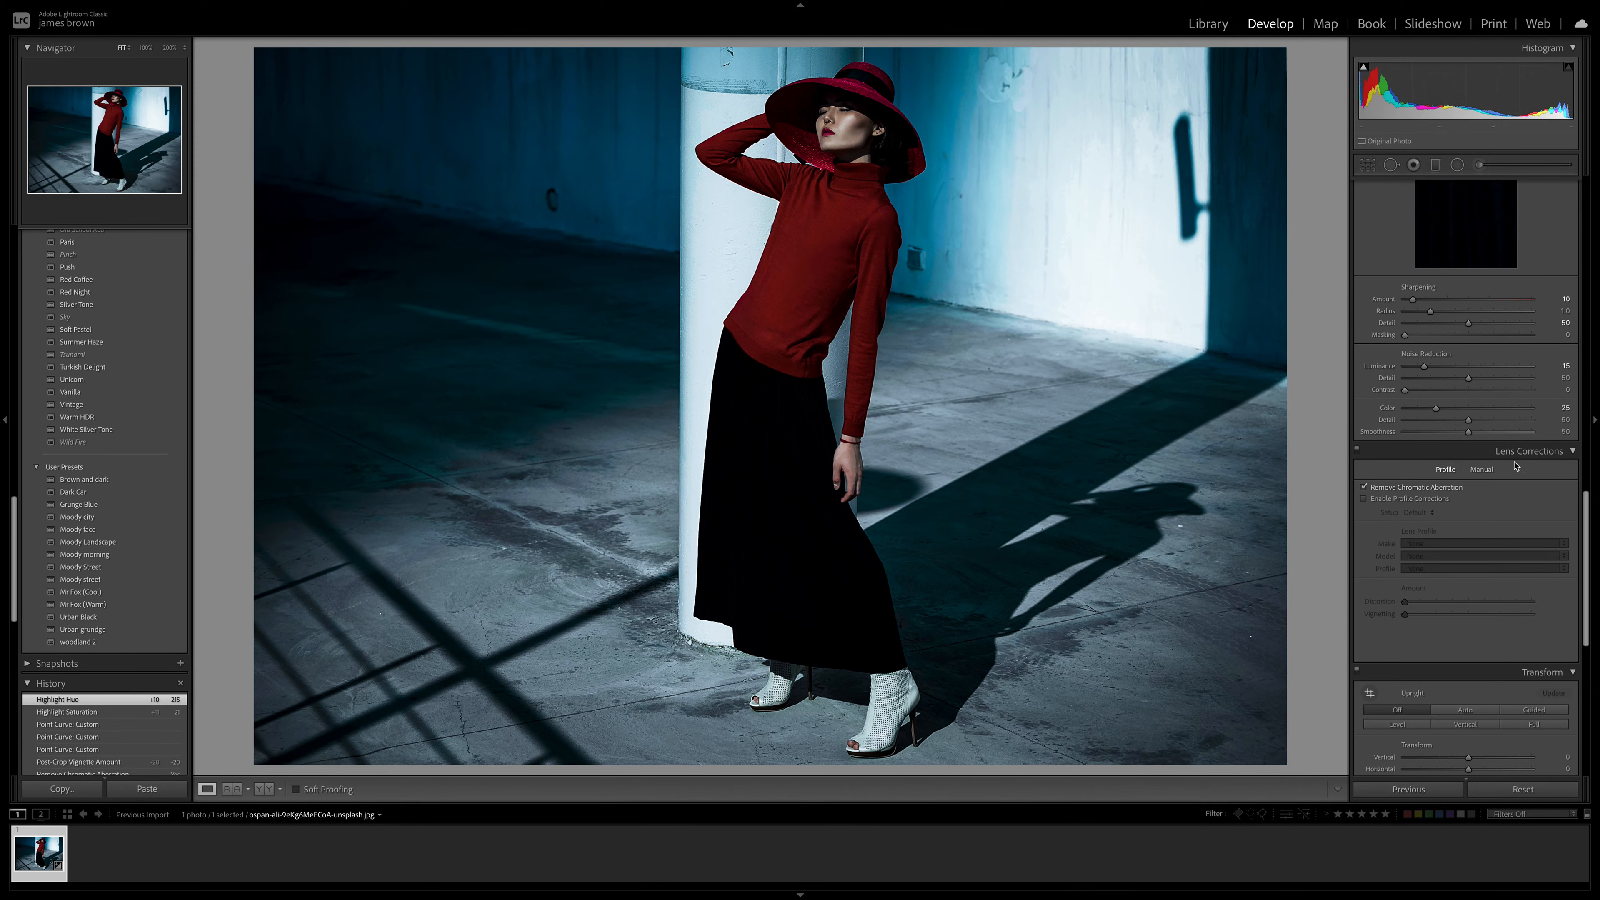
pyautogui.scroll(-10, 1468, 460)
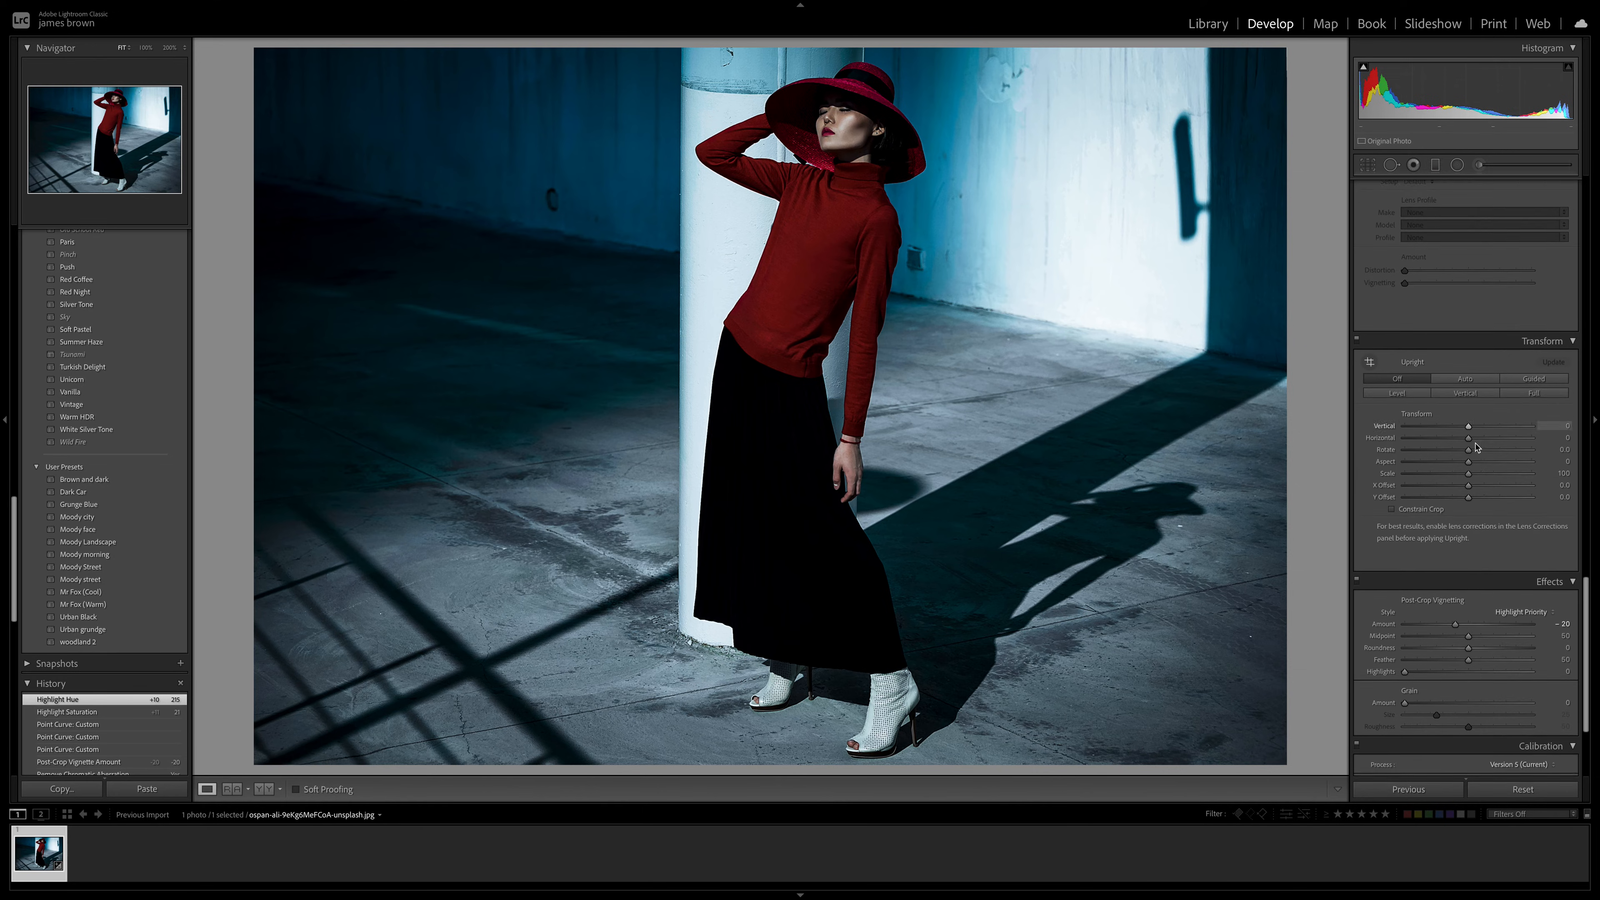
pyautogui.scroll(10, 1443, 478)
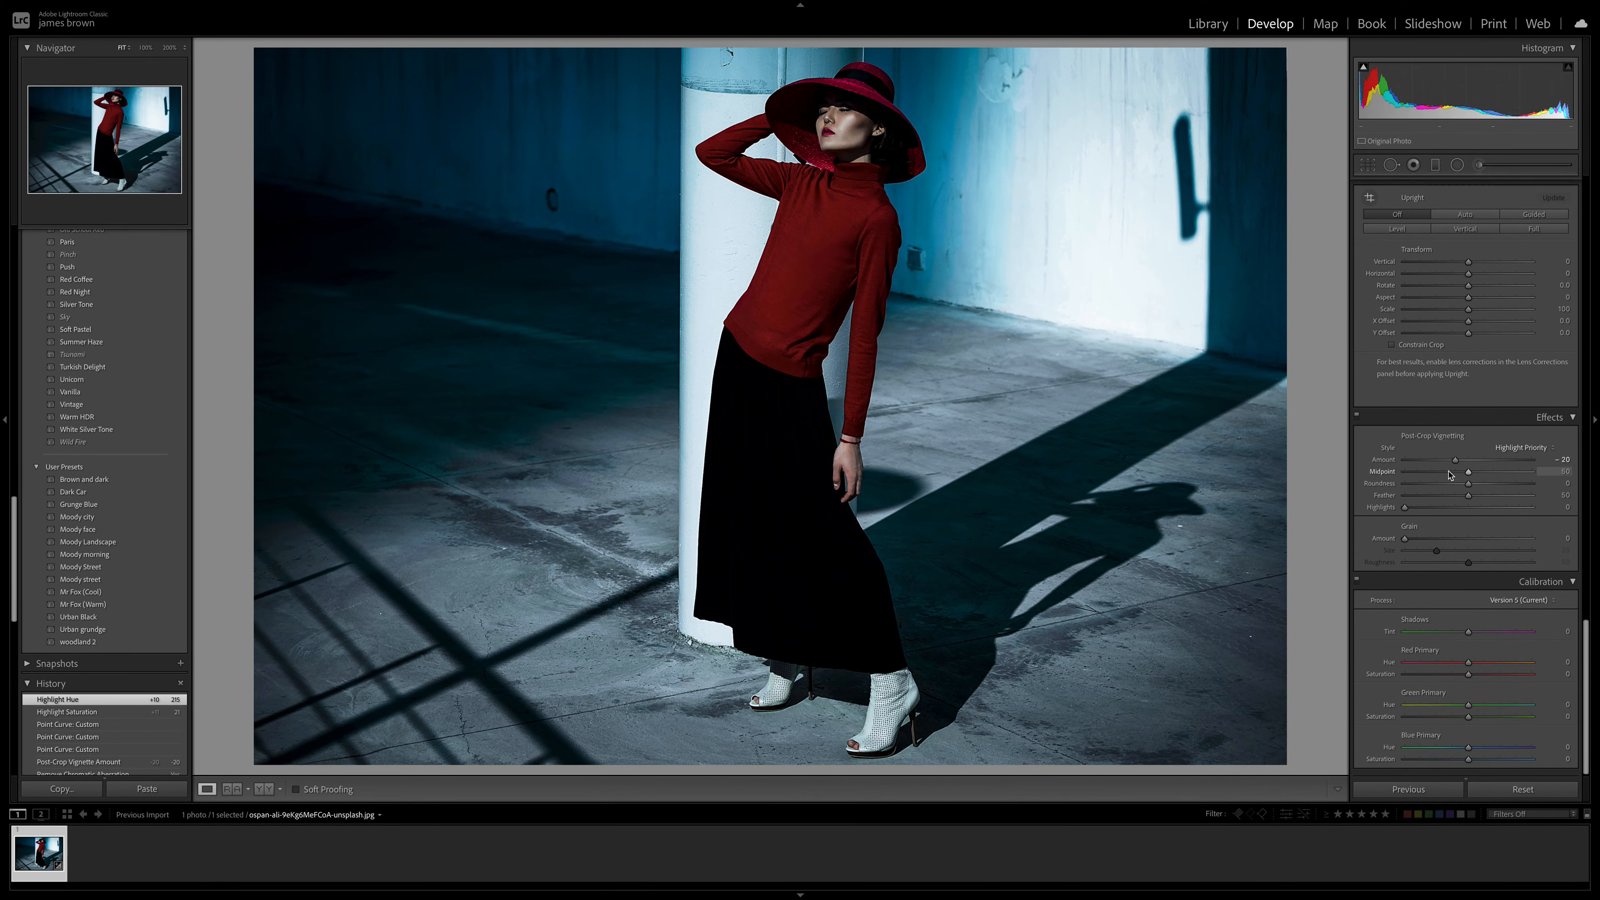
pyautogui.scroll(10, 1448, 474)
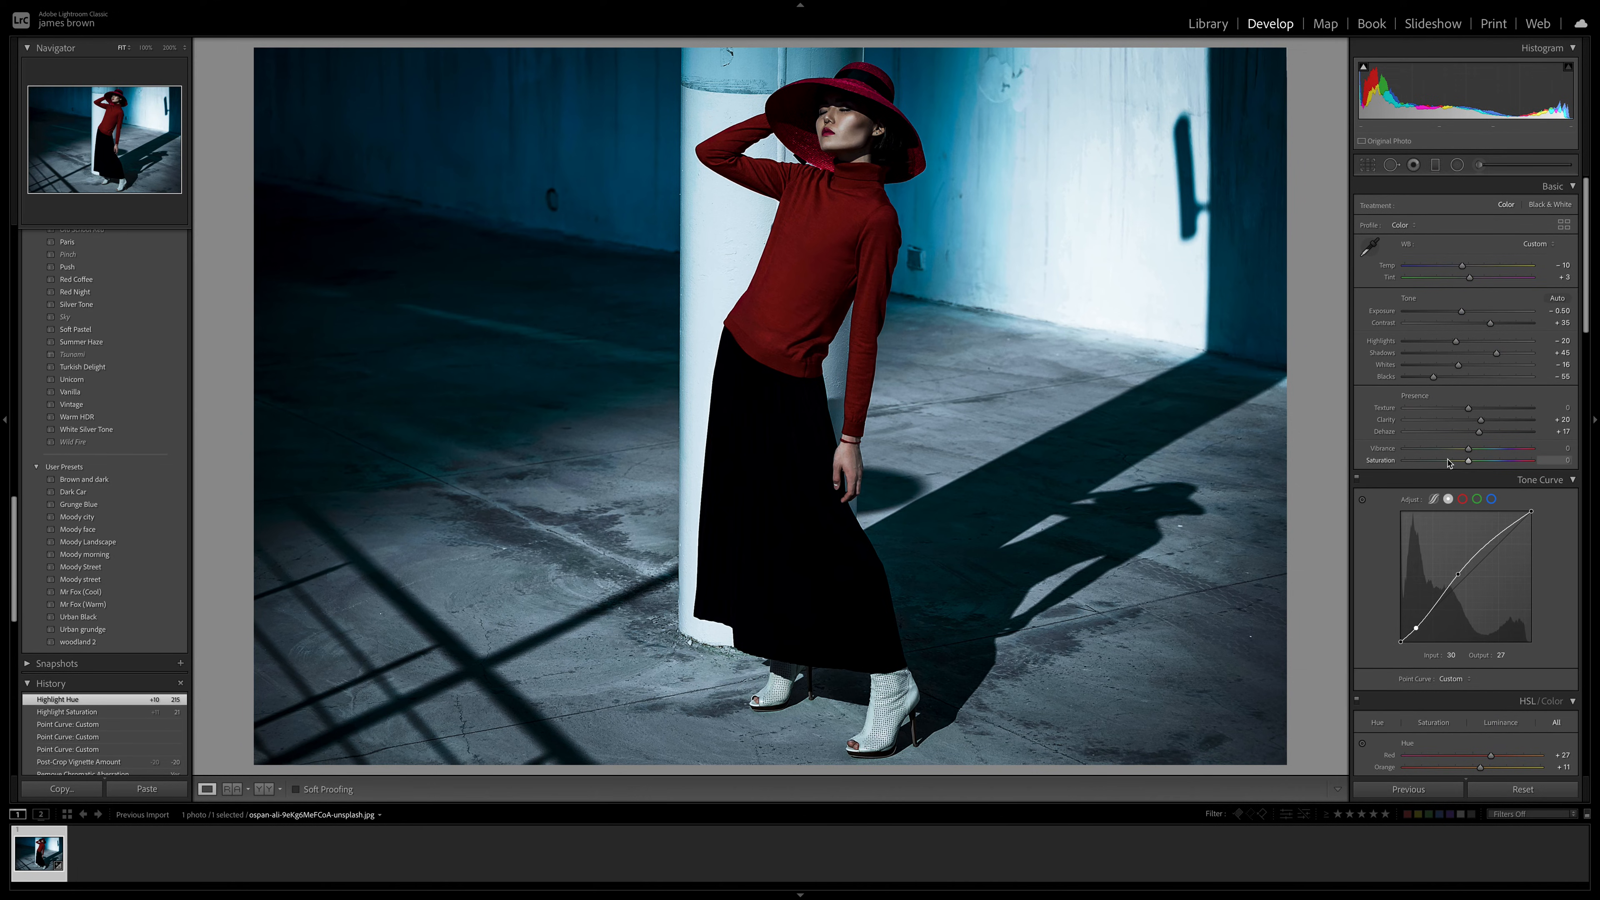
# - Compare the before and after versions side by side at 100%, 50% and 25% zoom
pyautogui.press('y')
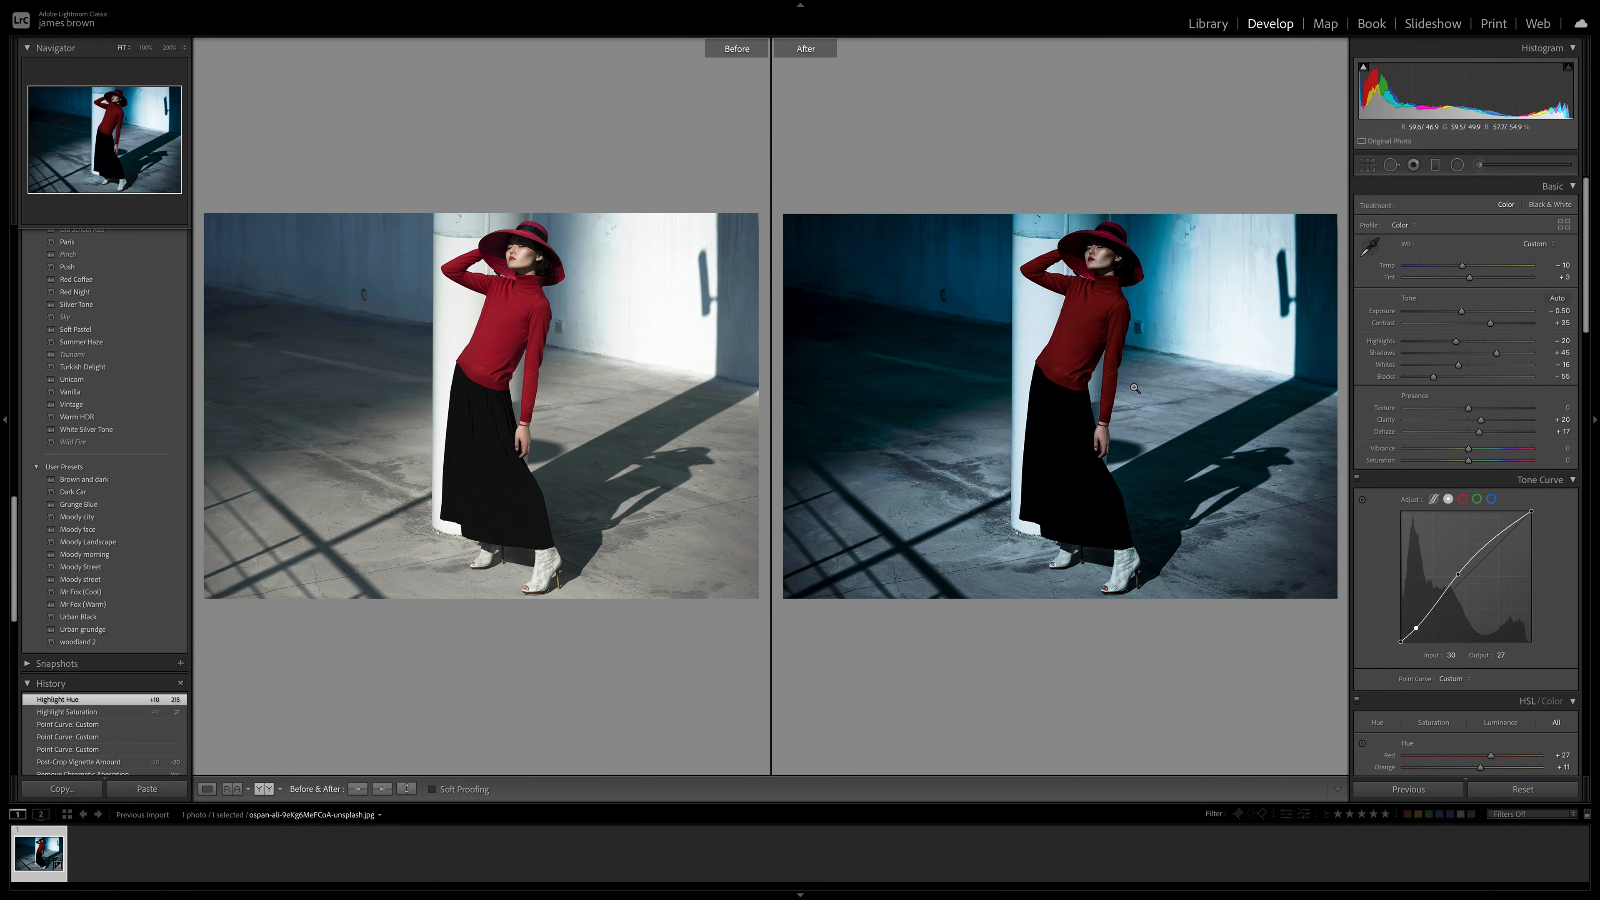
pyautogui.click(485, 275)
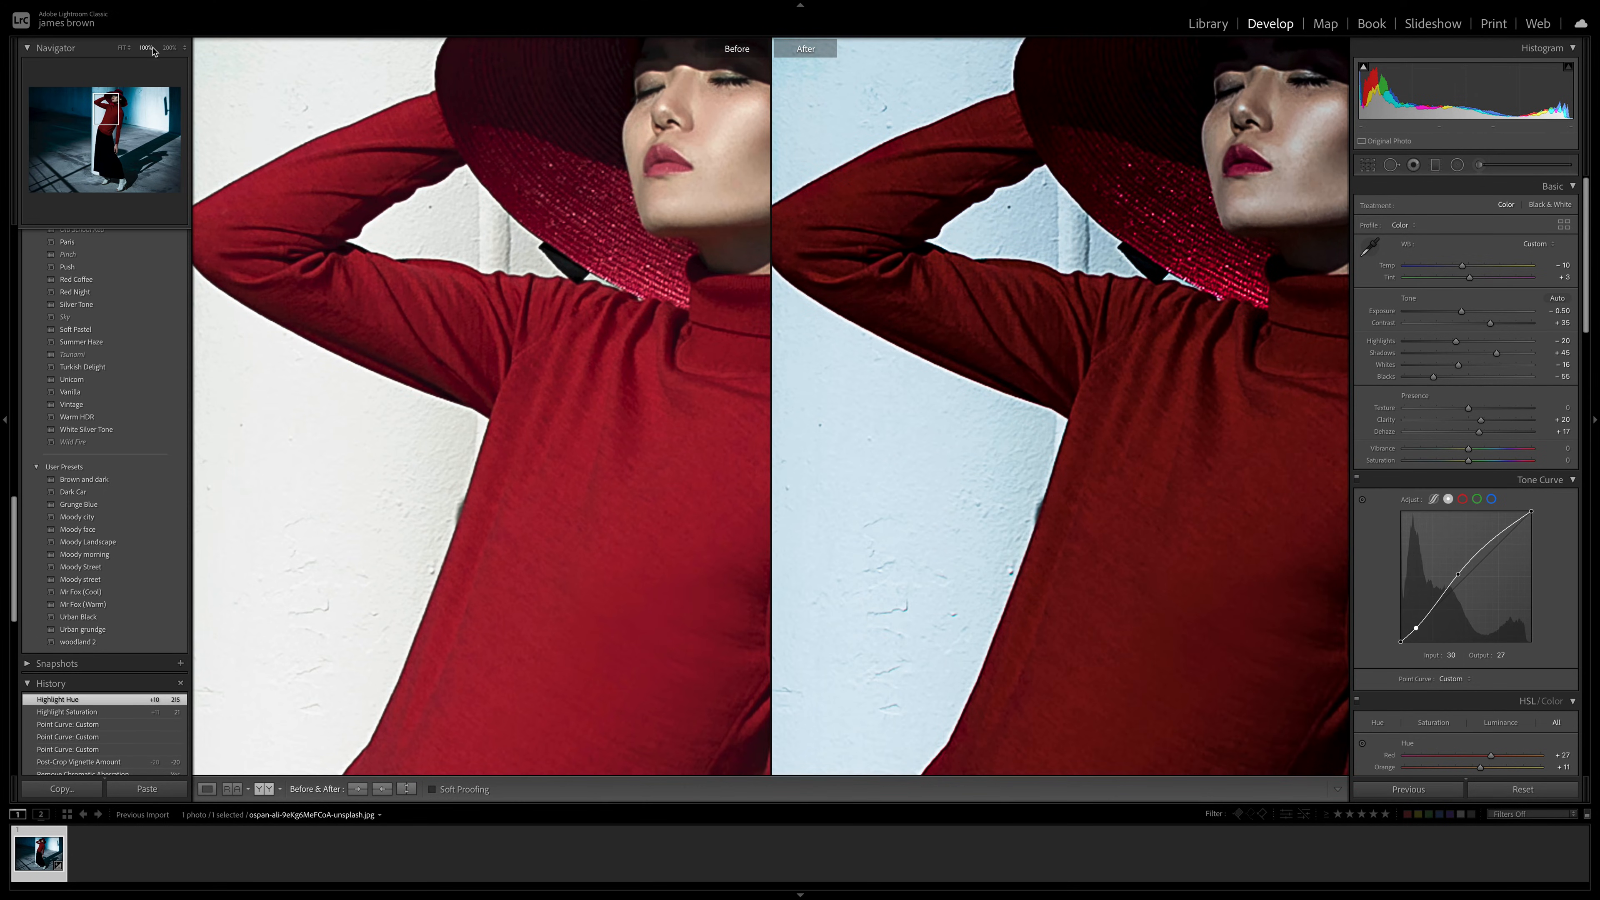
pyautogui.click(185, 48)
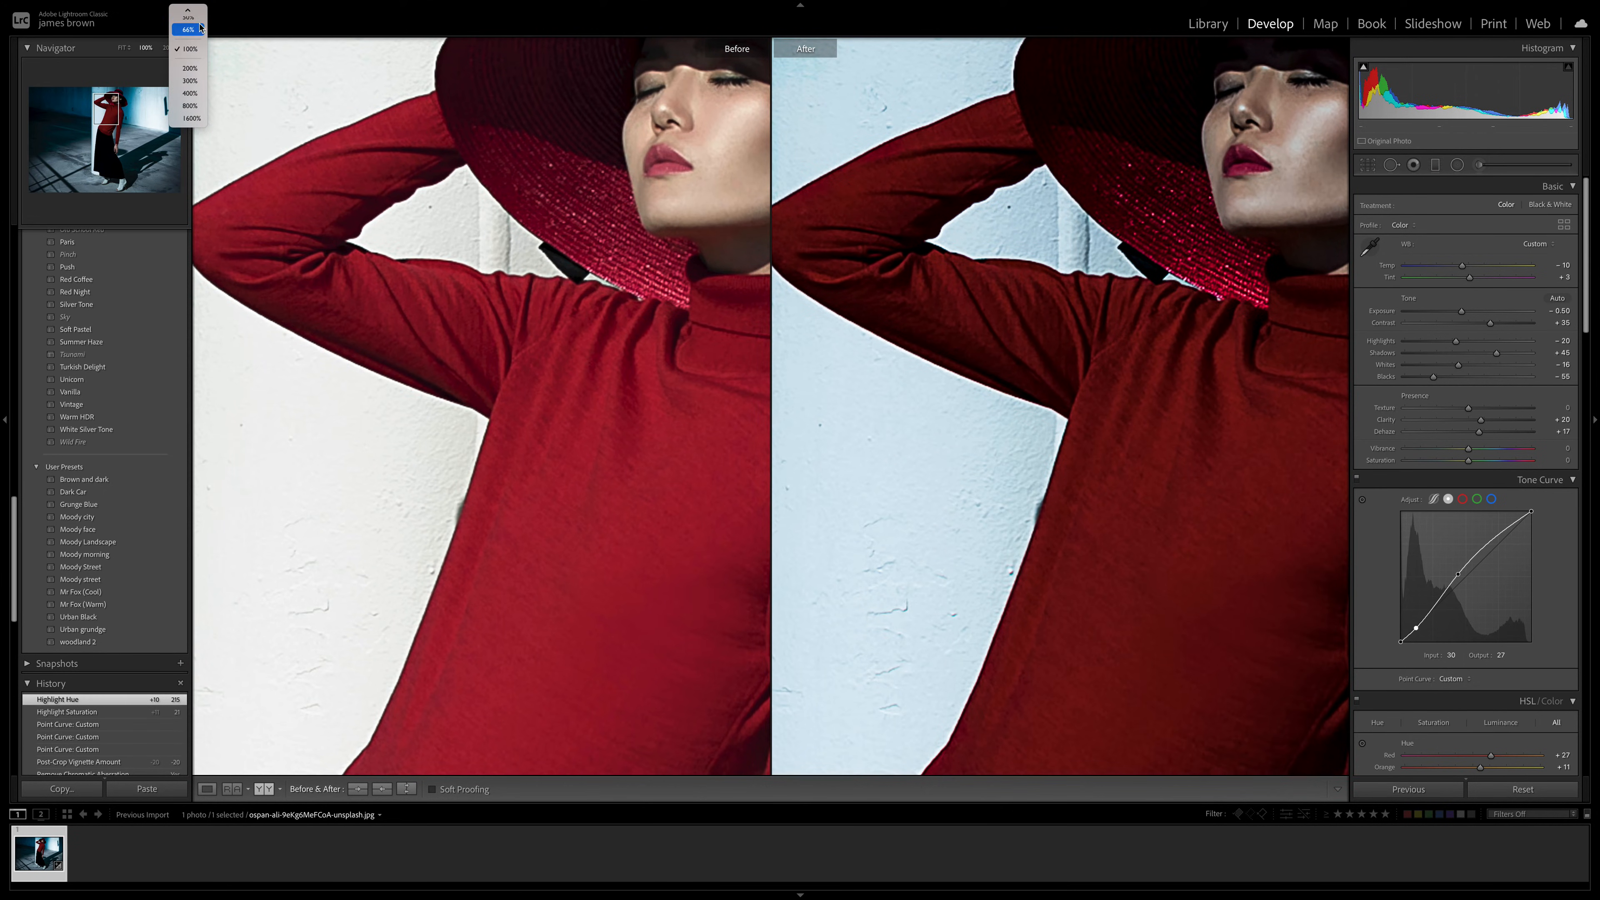
pyautogui.moveTo(188, 11)
pyautogui.click(189, 63)
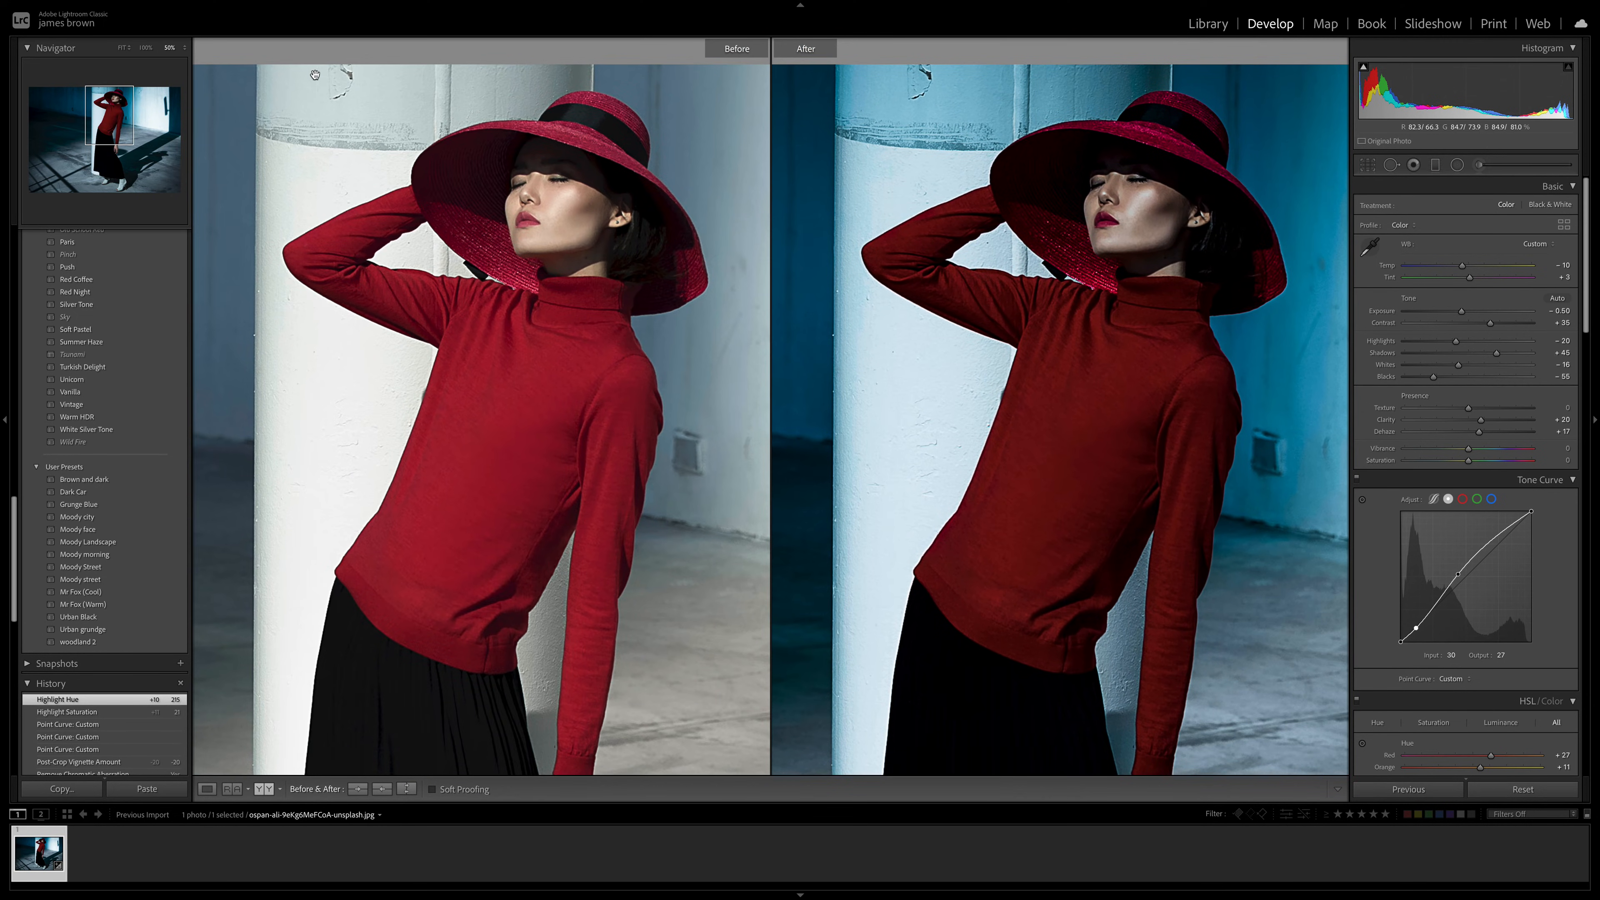
pyautogui.click(189, 46)
pyautogui.click(170, 48)
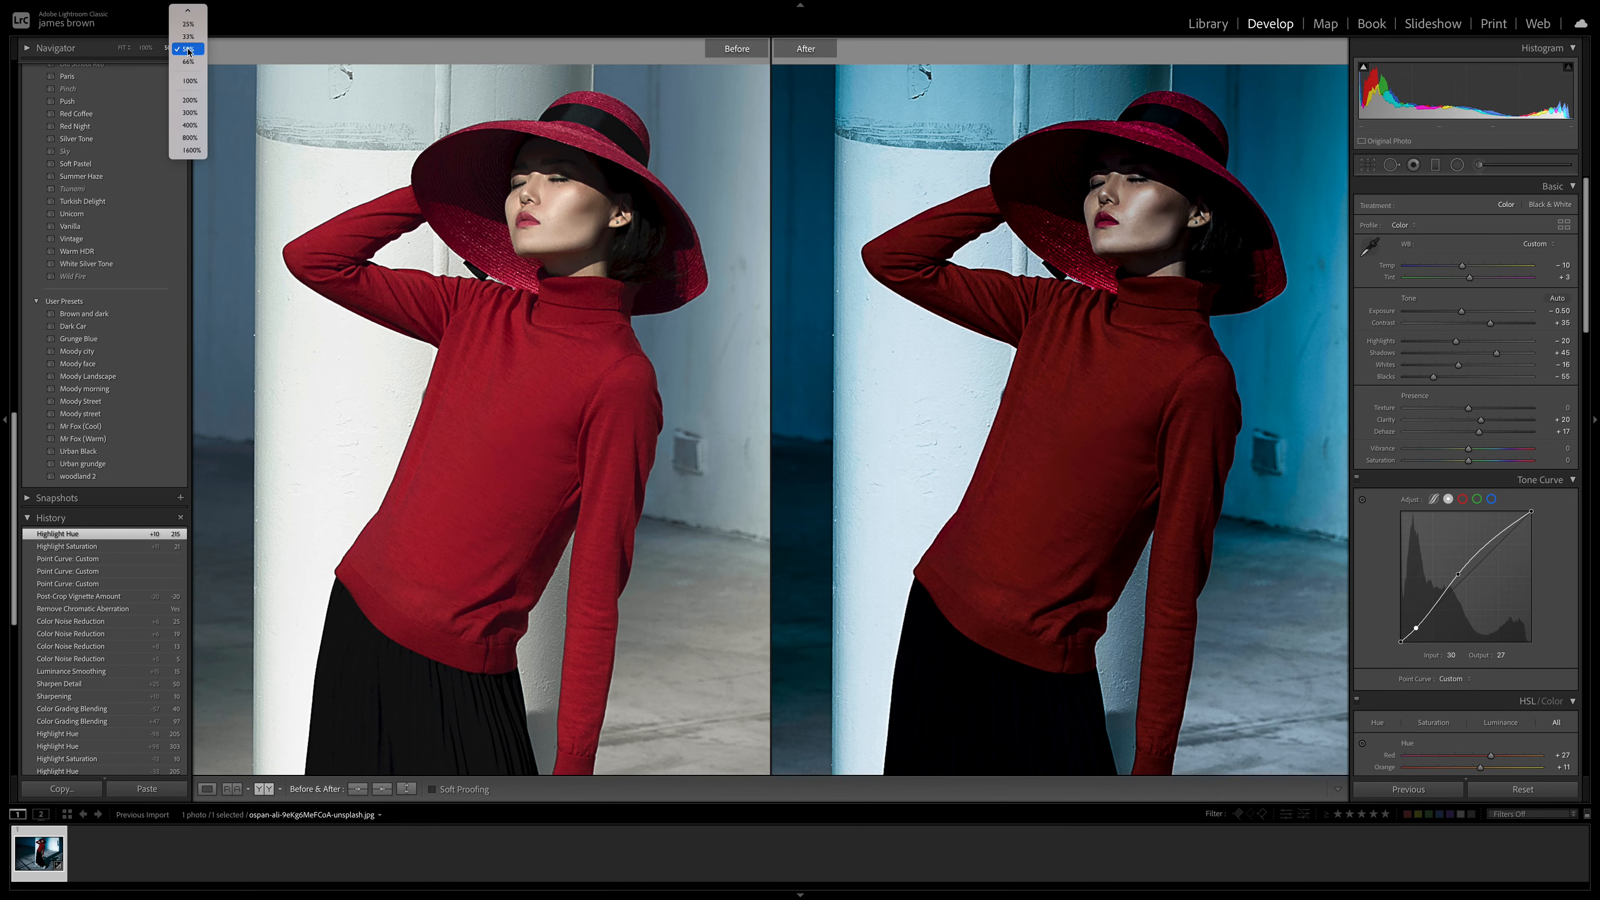
pyautogui.click(195, 27)
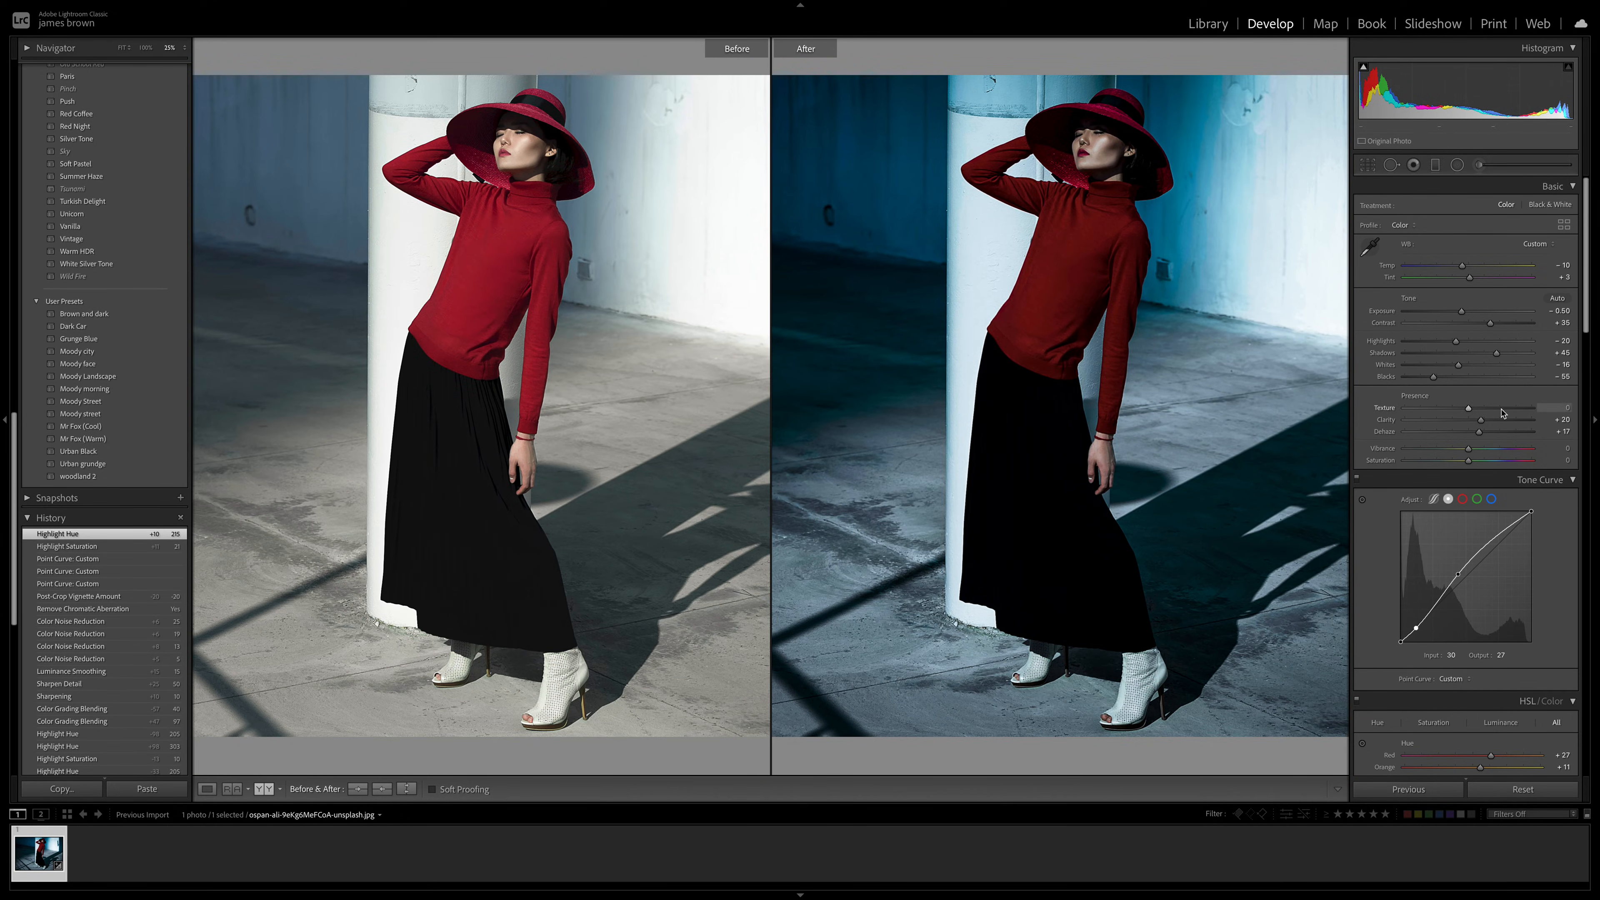
# - Narrow the adjustment panel to enlarge the preview area, and return to the single edited photo fitted to the view
pyautogui.moveTo(1350, 323); pyautogui.dragTo(1446, 325)
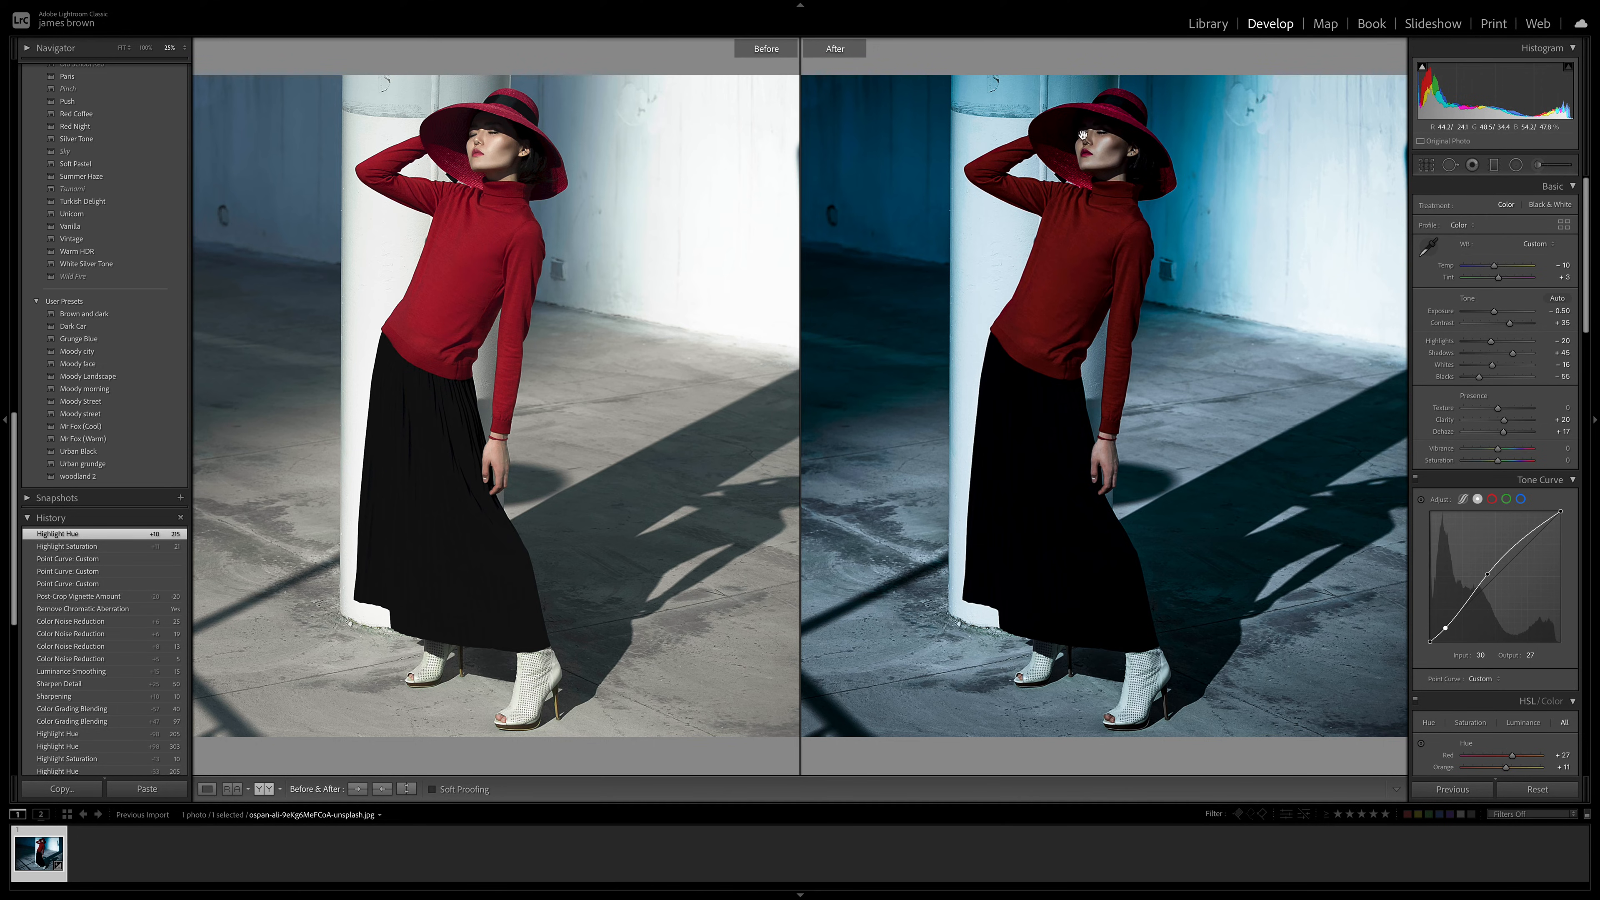
pyautogui.press('y')
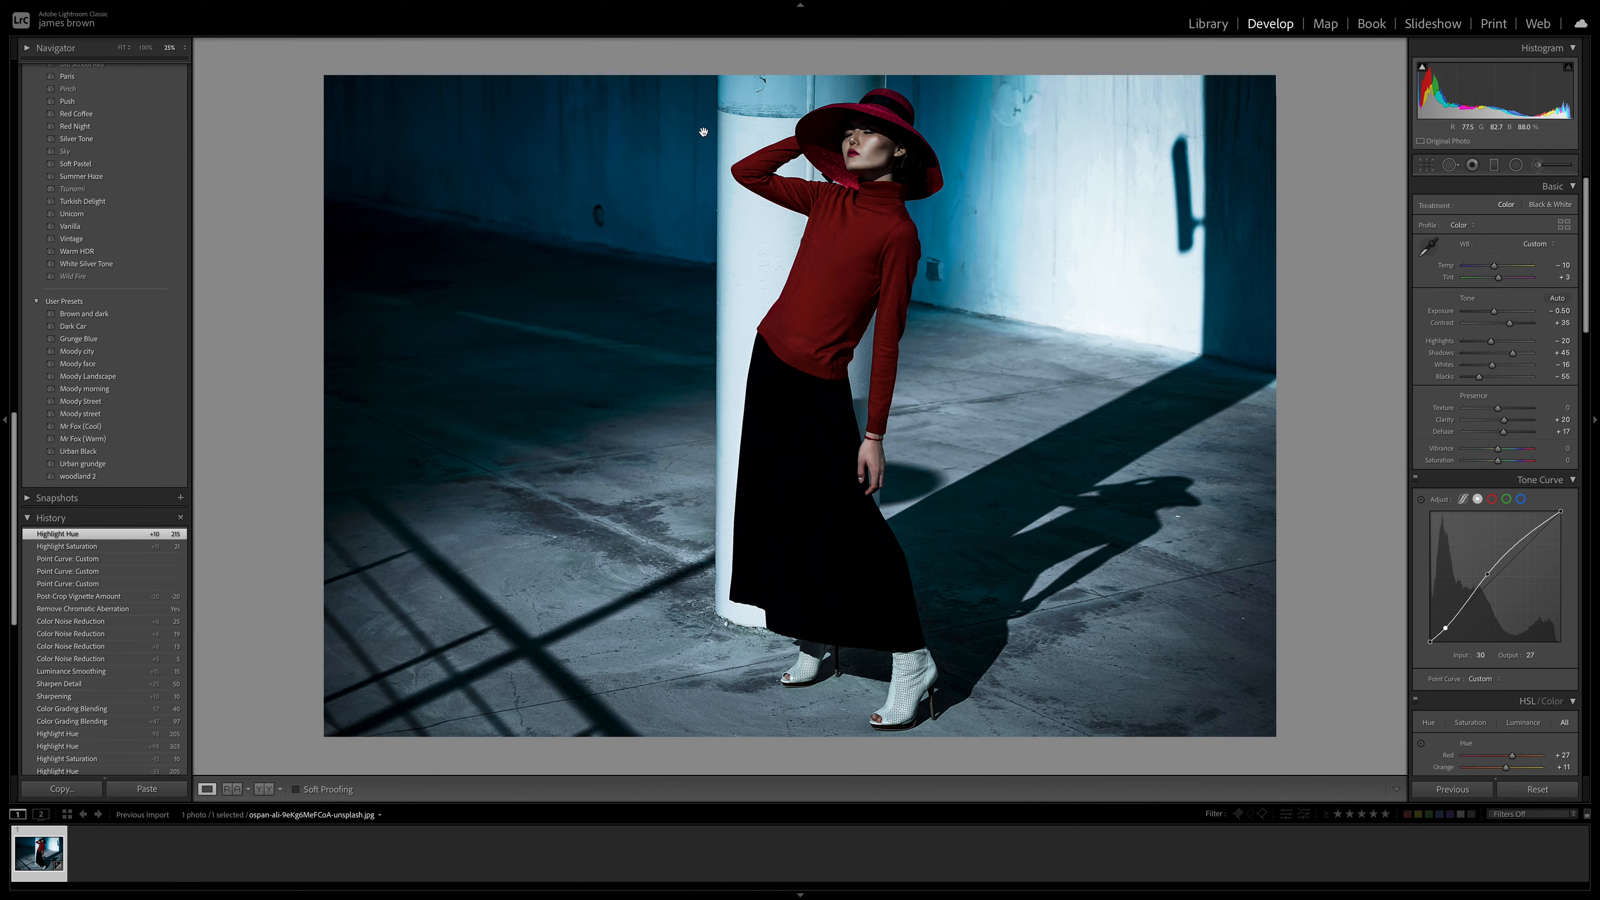
pyautogui.click(846, 153)
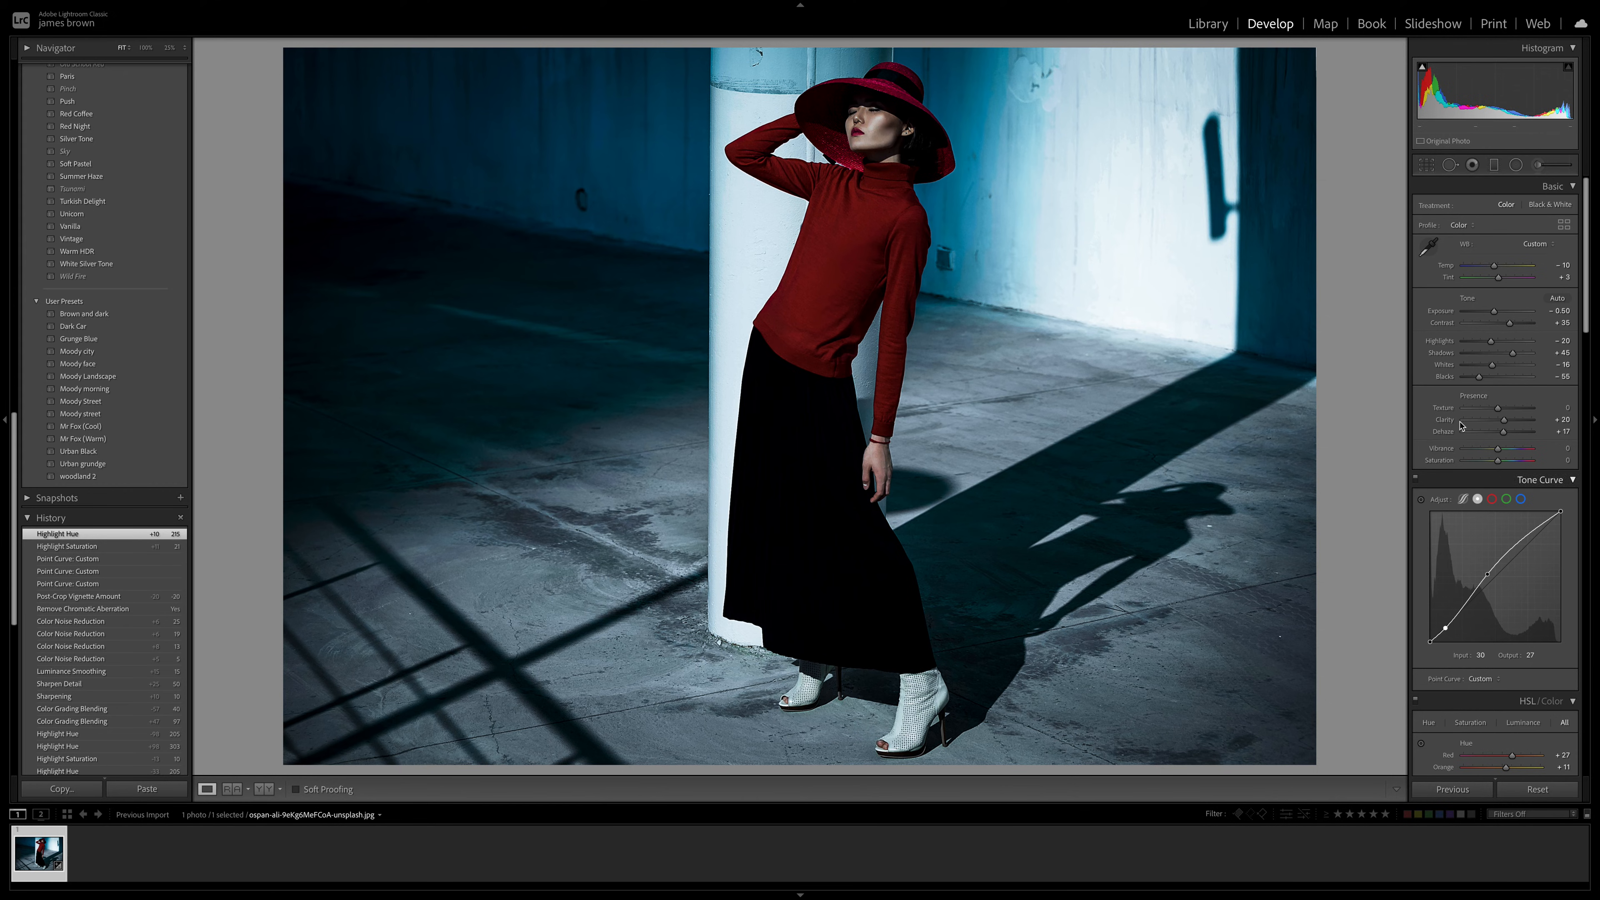
# - Set the white balance temperature to -11 while comparing before and after side by side, and return to the single edited photo
pyautogui.press('y')
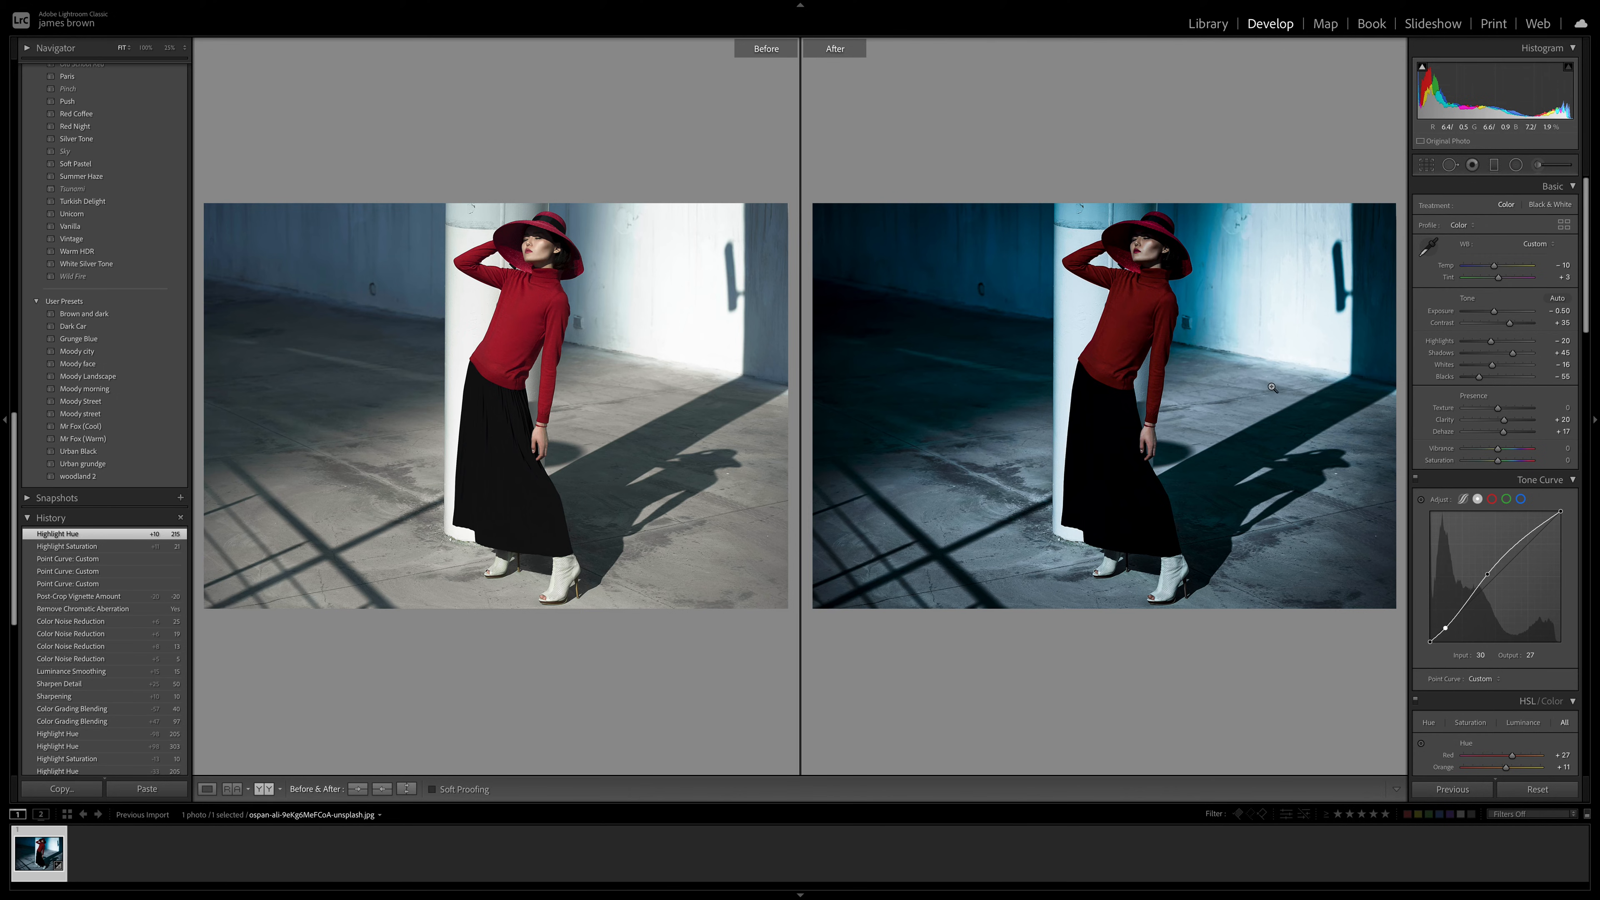
pyautogui.click(1495, 266)
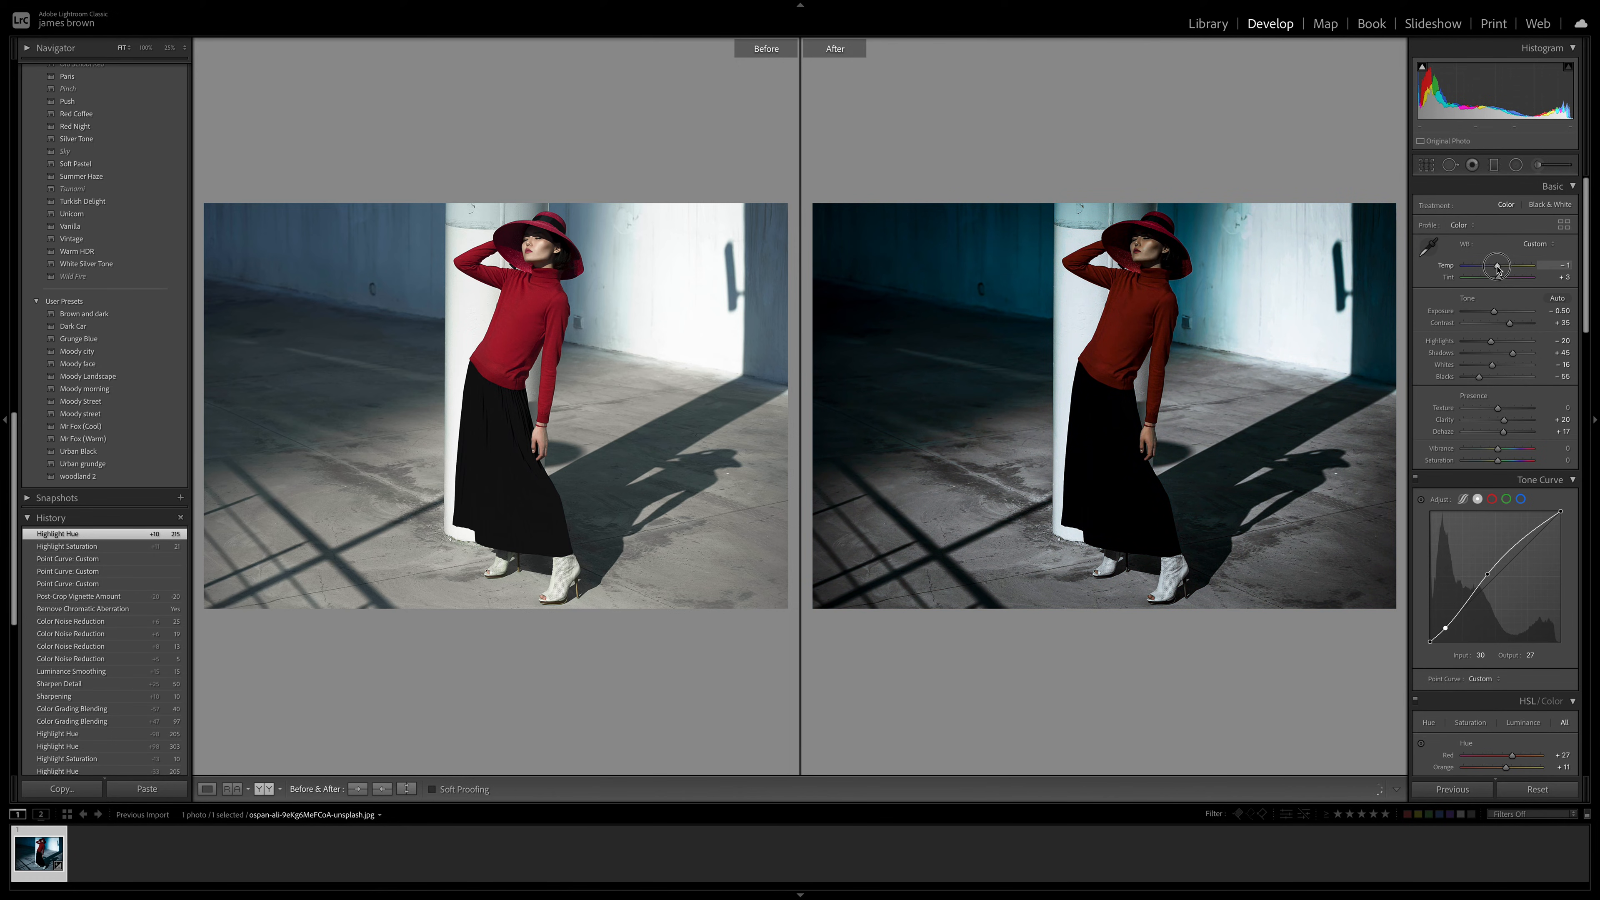
pyautogui.moveTo(1498, 268); pyautogui.dragTo(1496, 268)
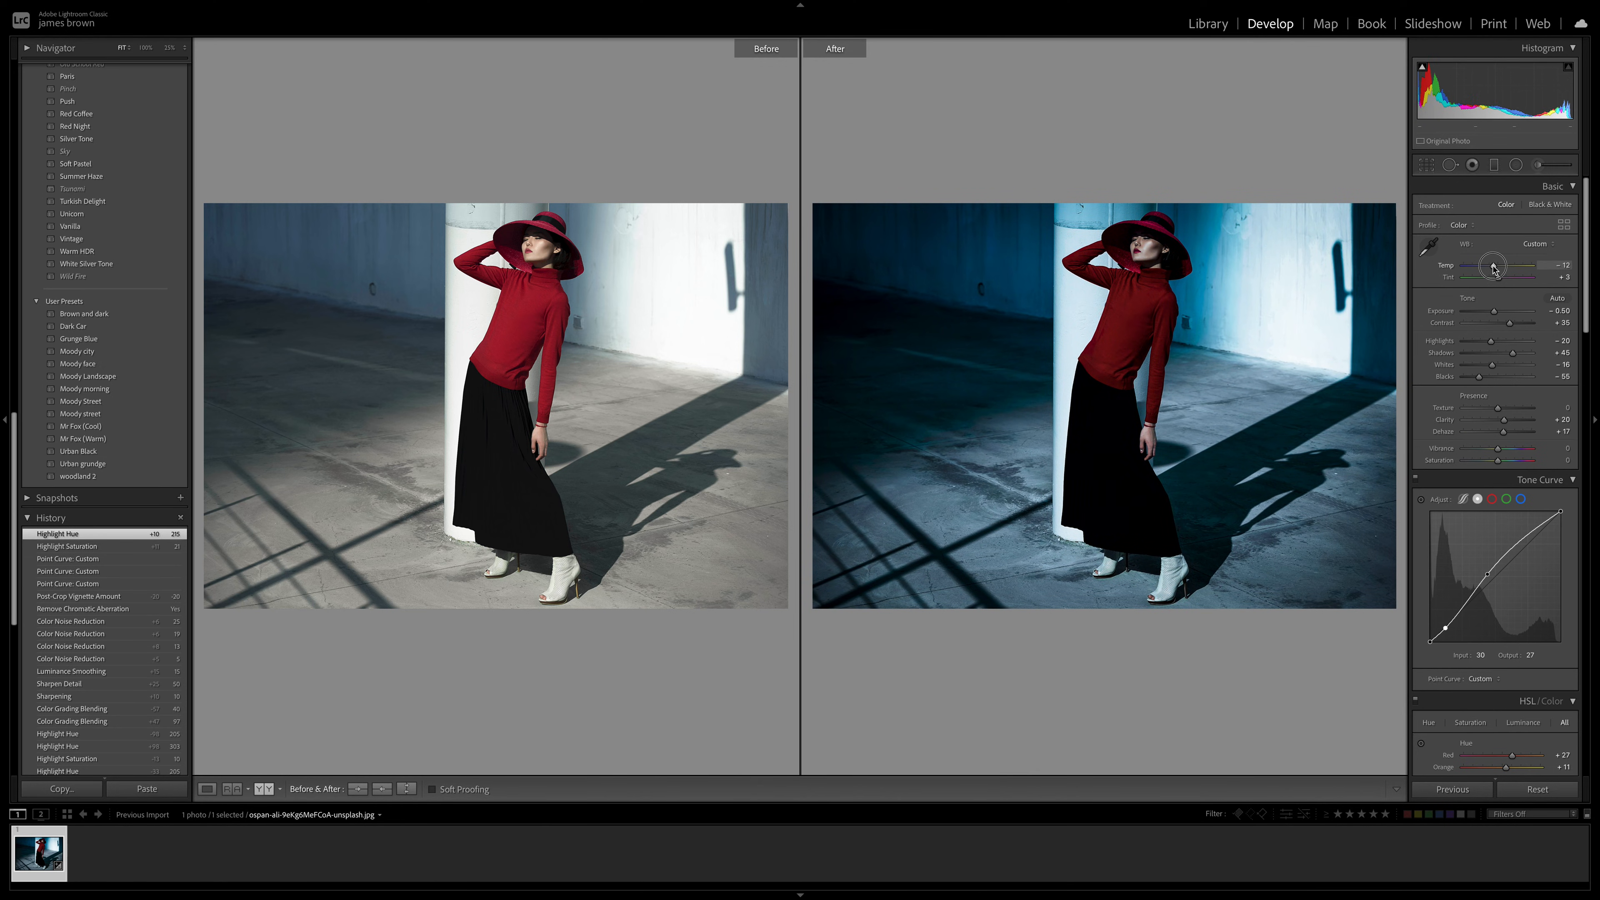
pyautogui.moveTo(1494, 268); pyautogui.dragTo(1495, 268)
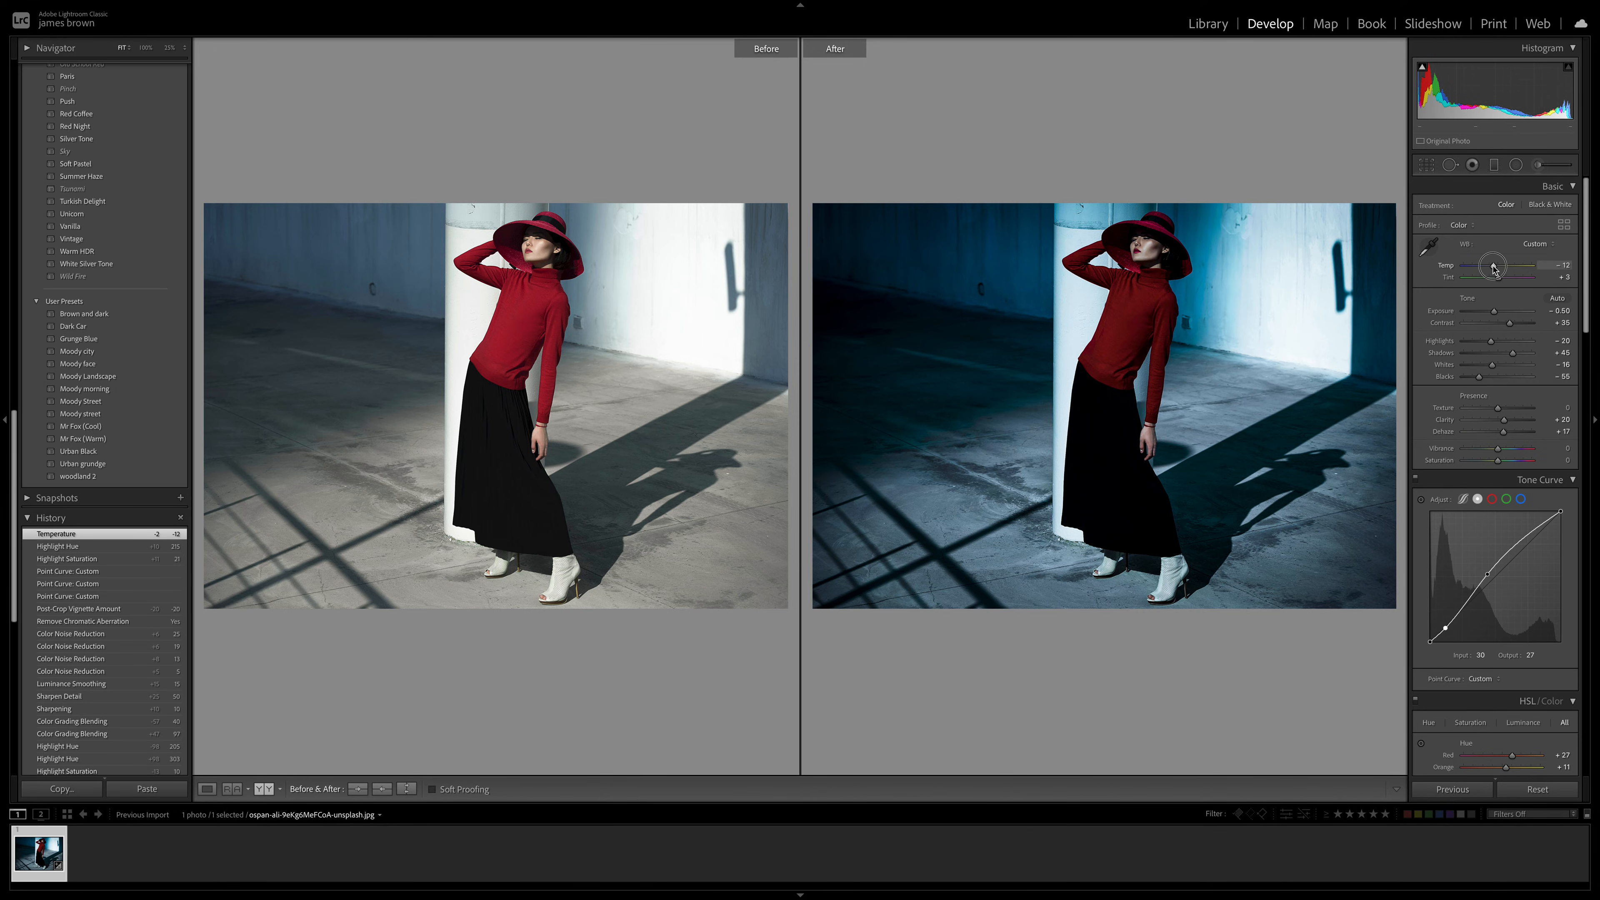
pyautogui.moveTo(1494, 268); pyautogui.dragTo(1494, 267)
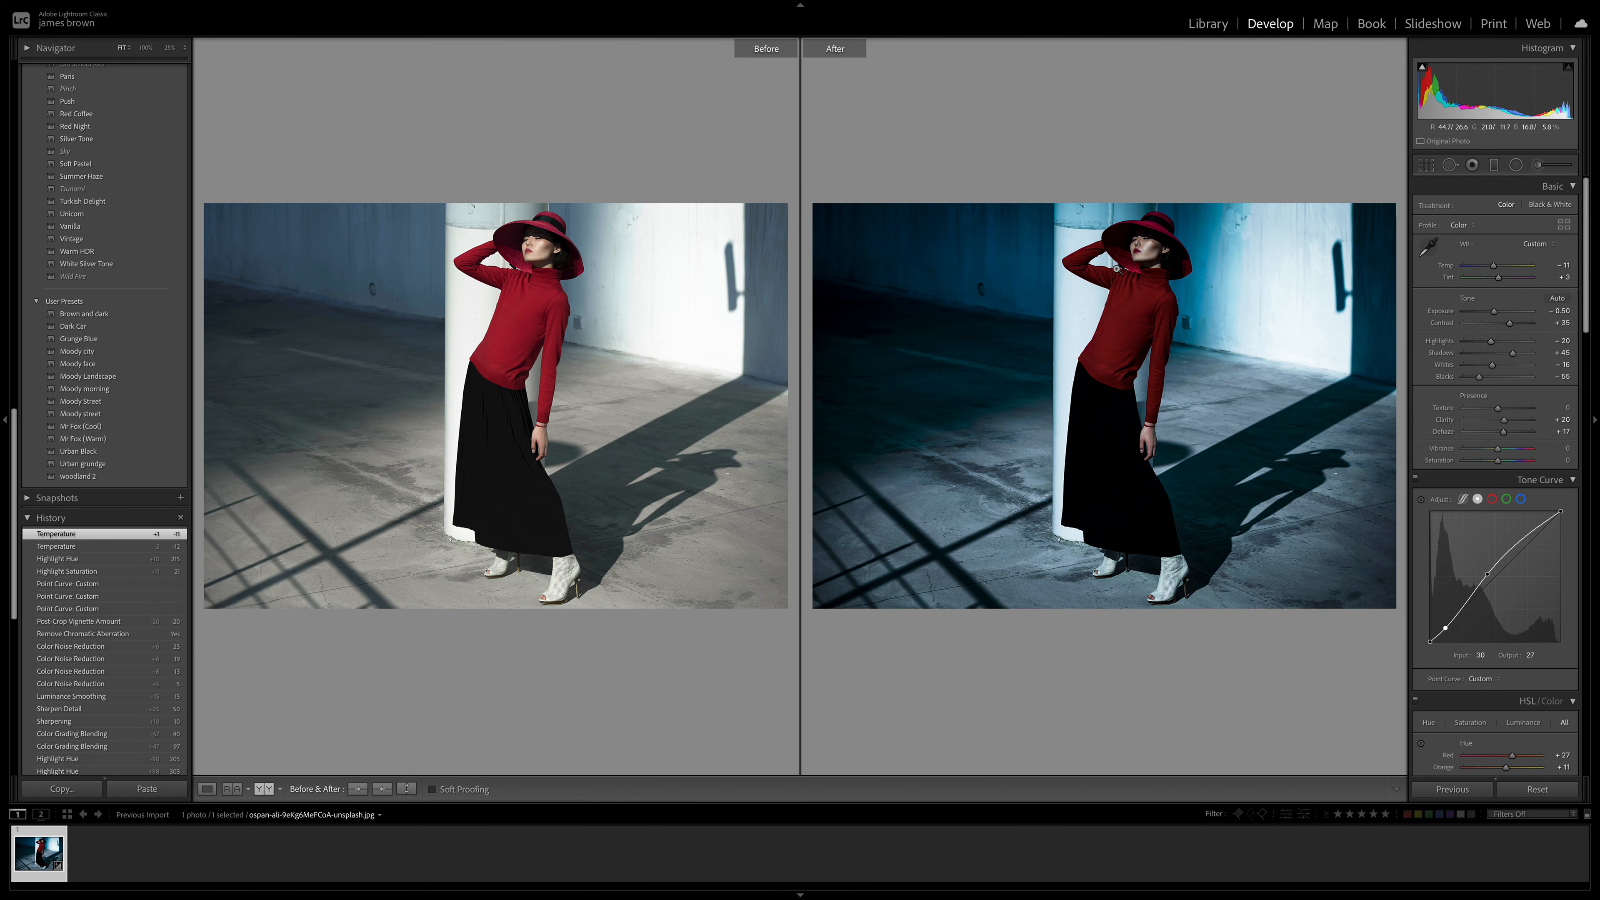
pyautogui.press('y')
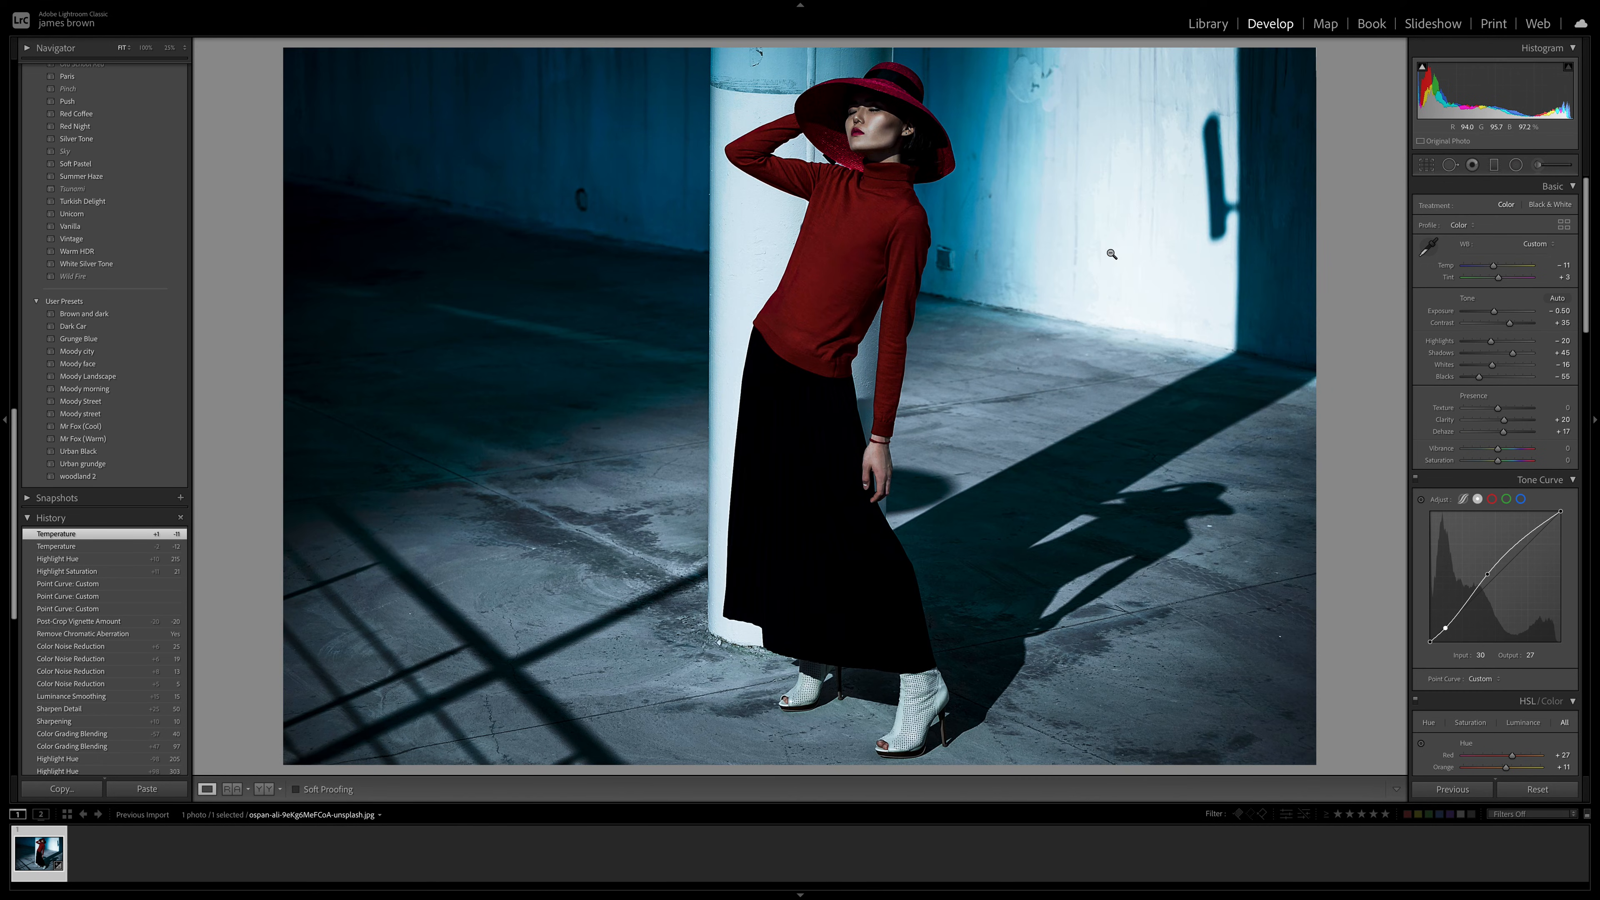